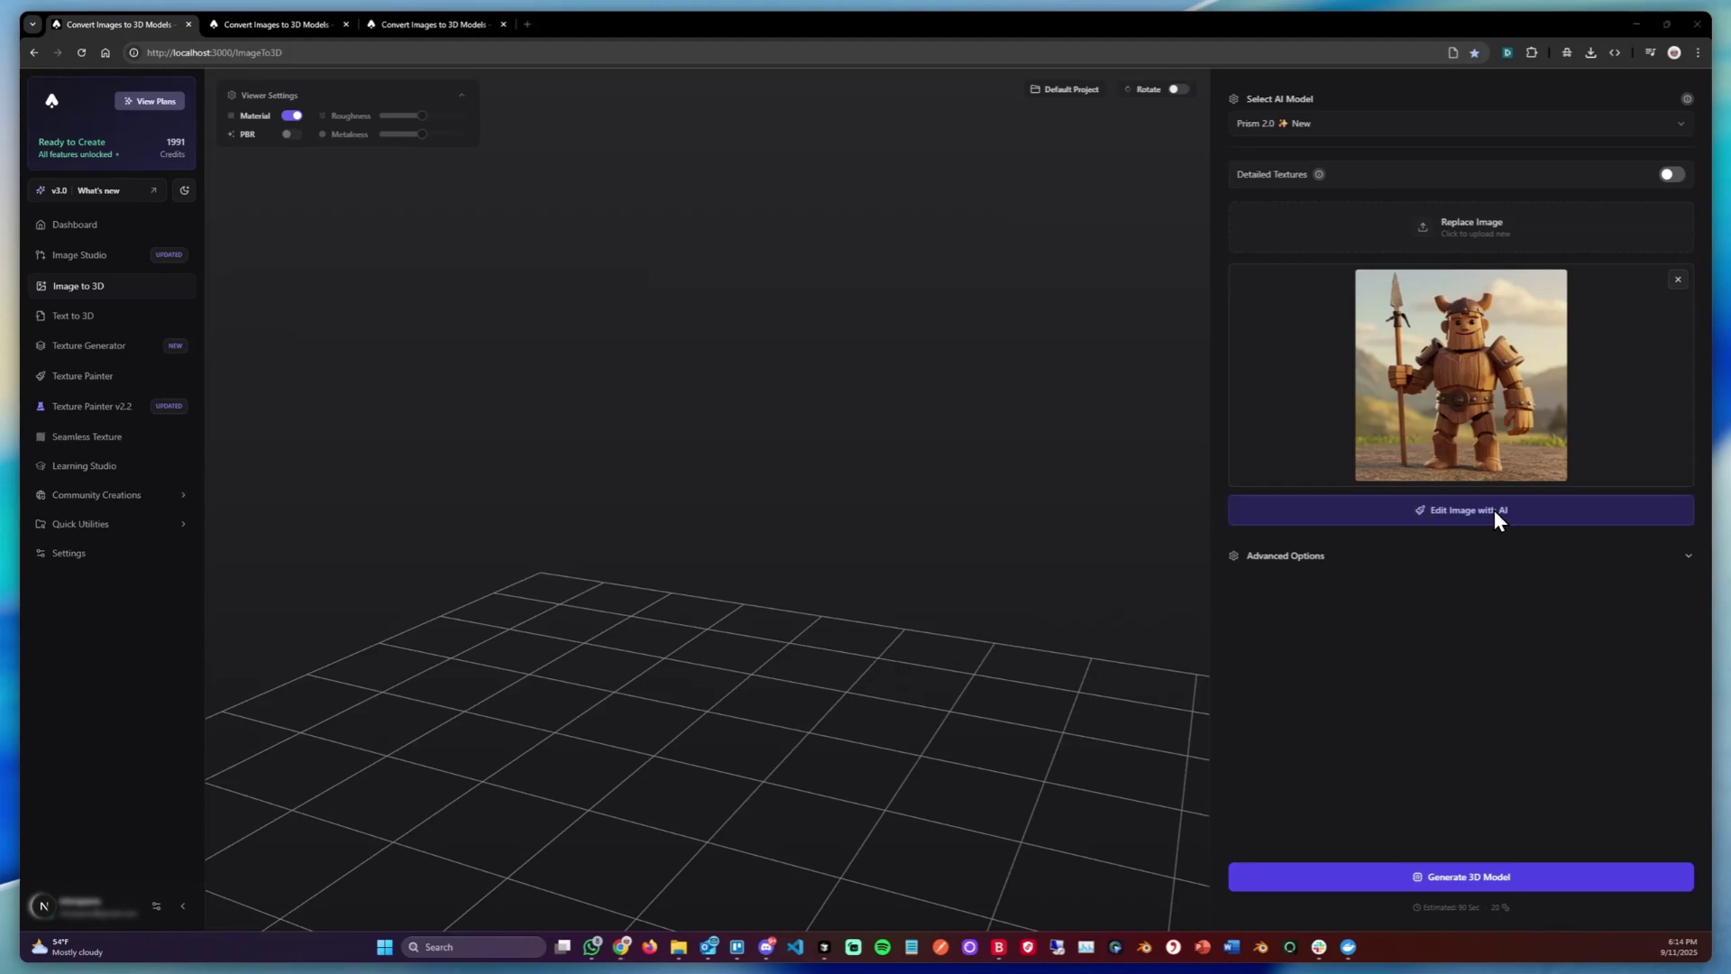
- Open Quick Edit on the wooden spear-holding warrior image with Edit Image with AI
{"action": "left_click", "coordinate": [317, 24]}
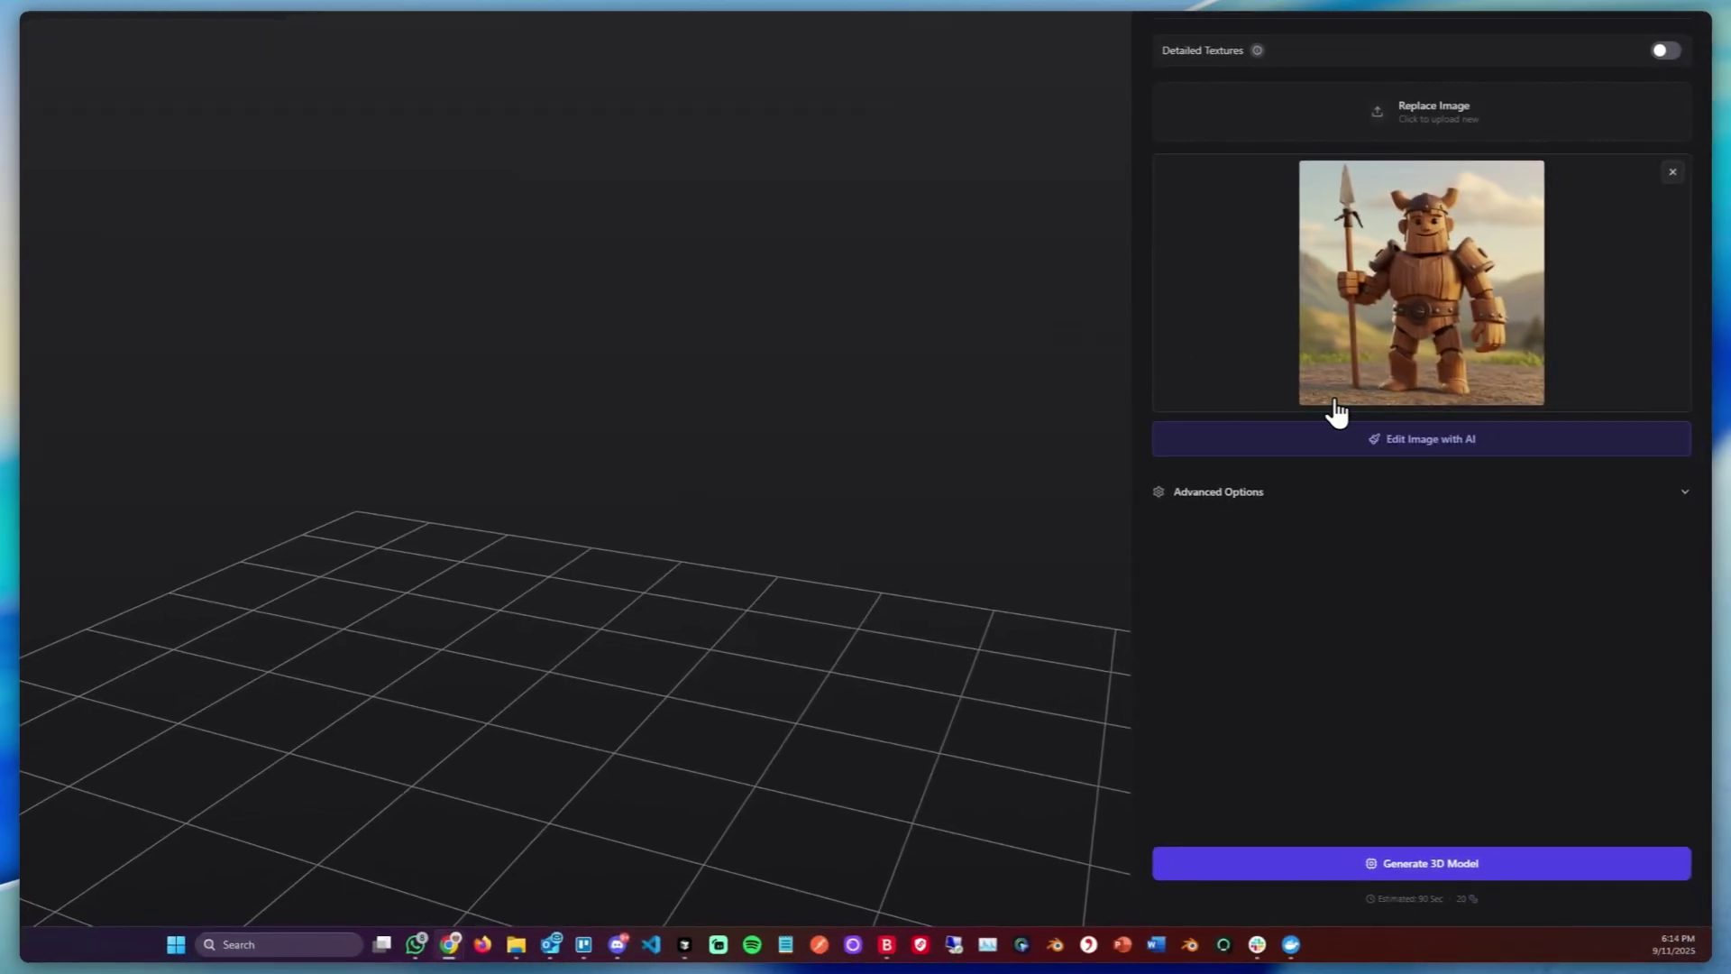
{"action": "left_click", "coordinate": [1440, 447]}
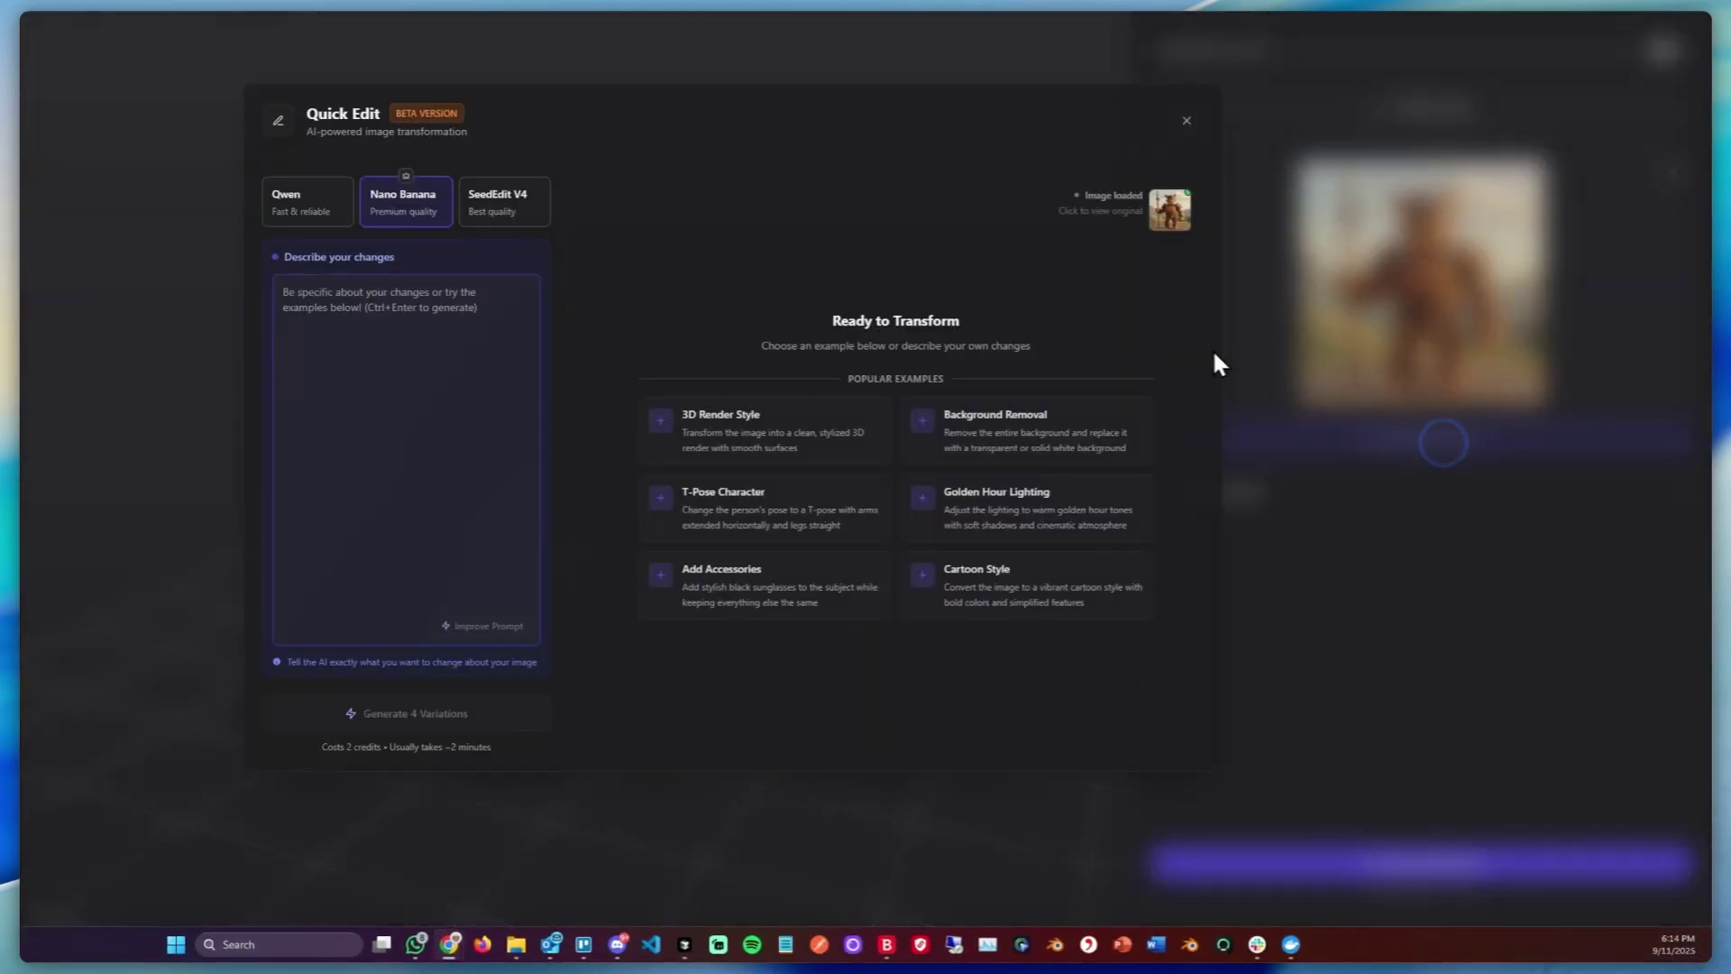
{"action": "left_click", "coordinate": [1186, 120]}
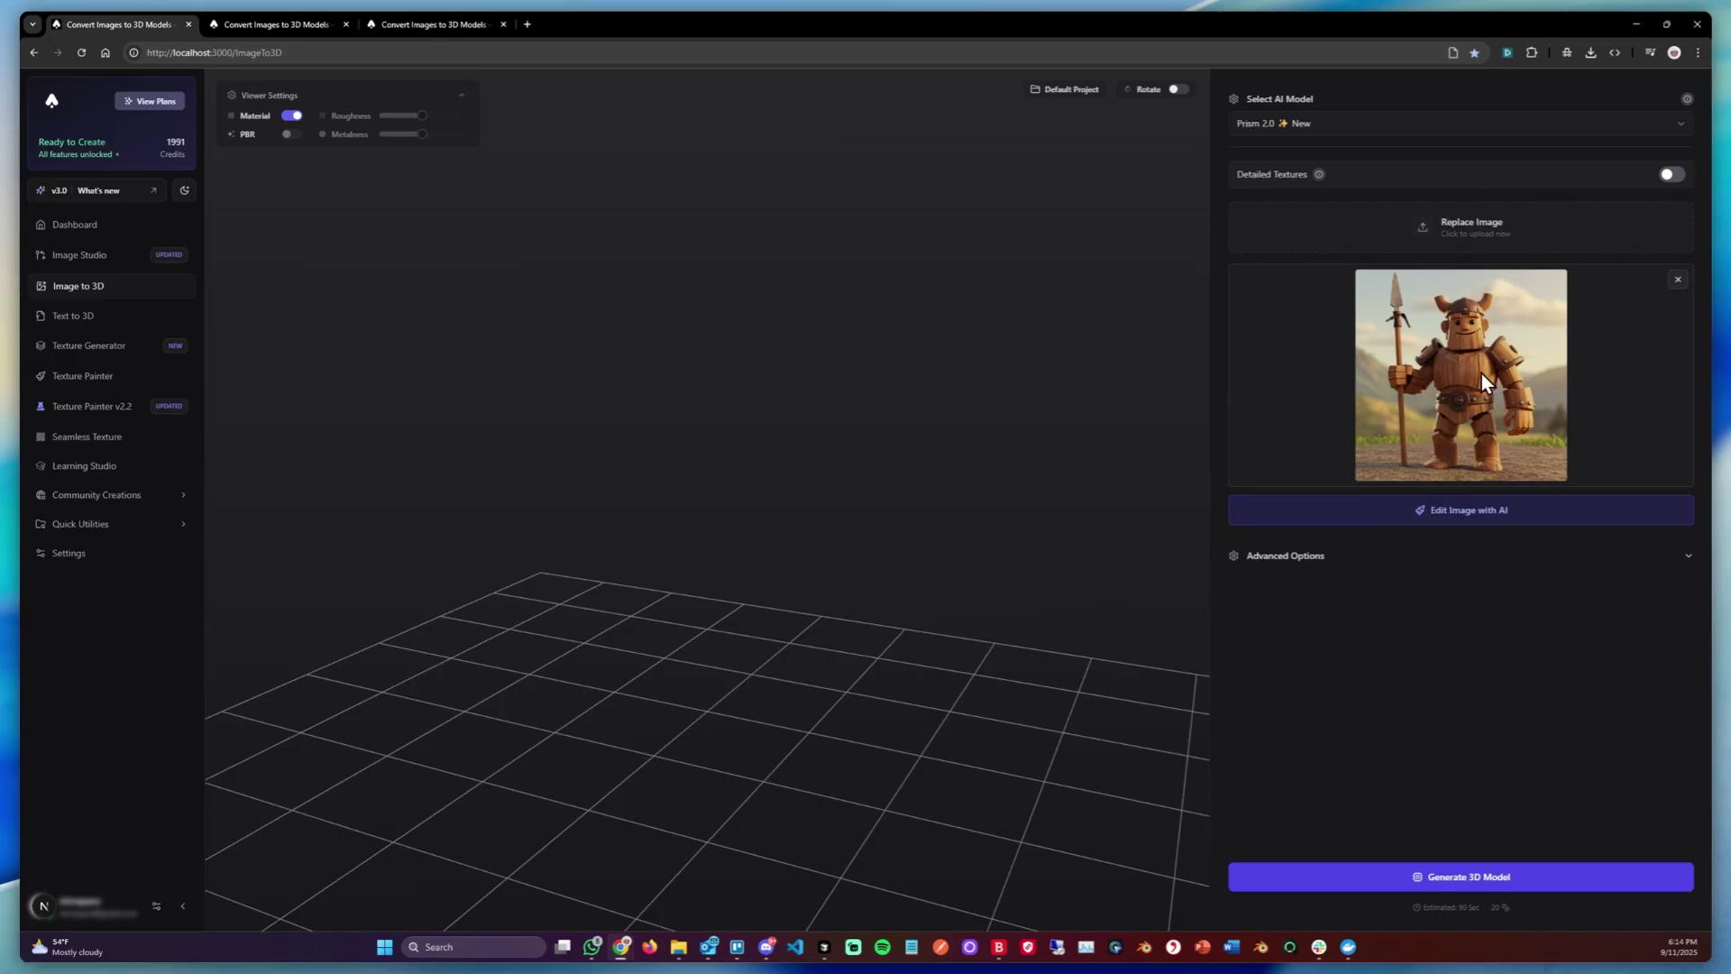
{"action": "left_click", "coordinate": [1466, 511]}
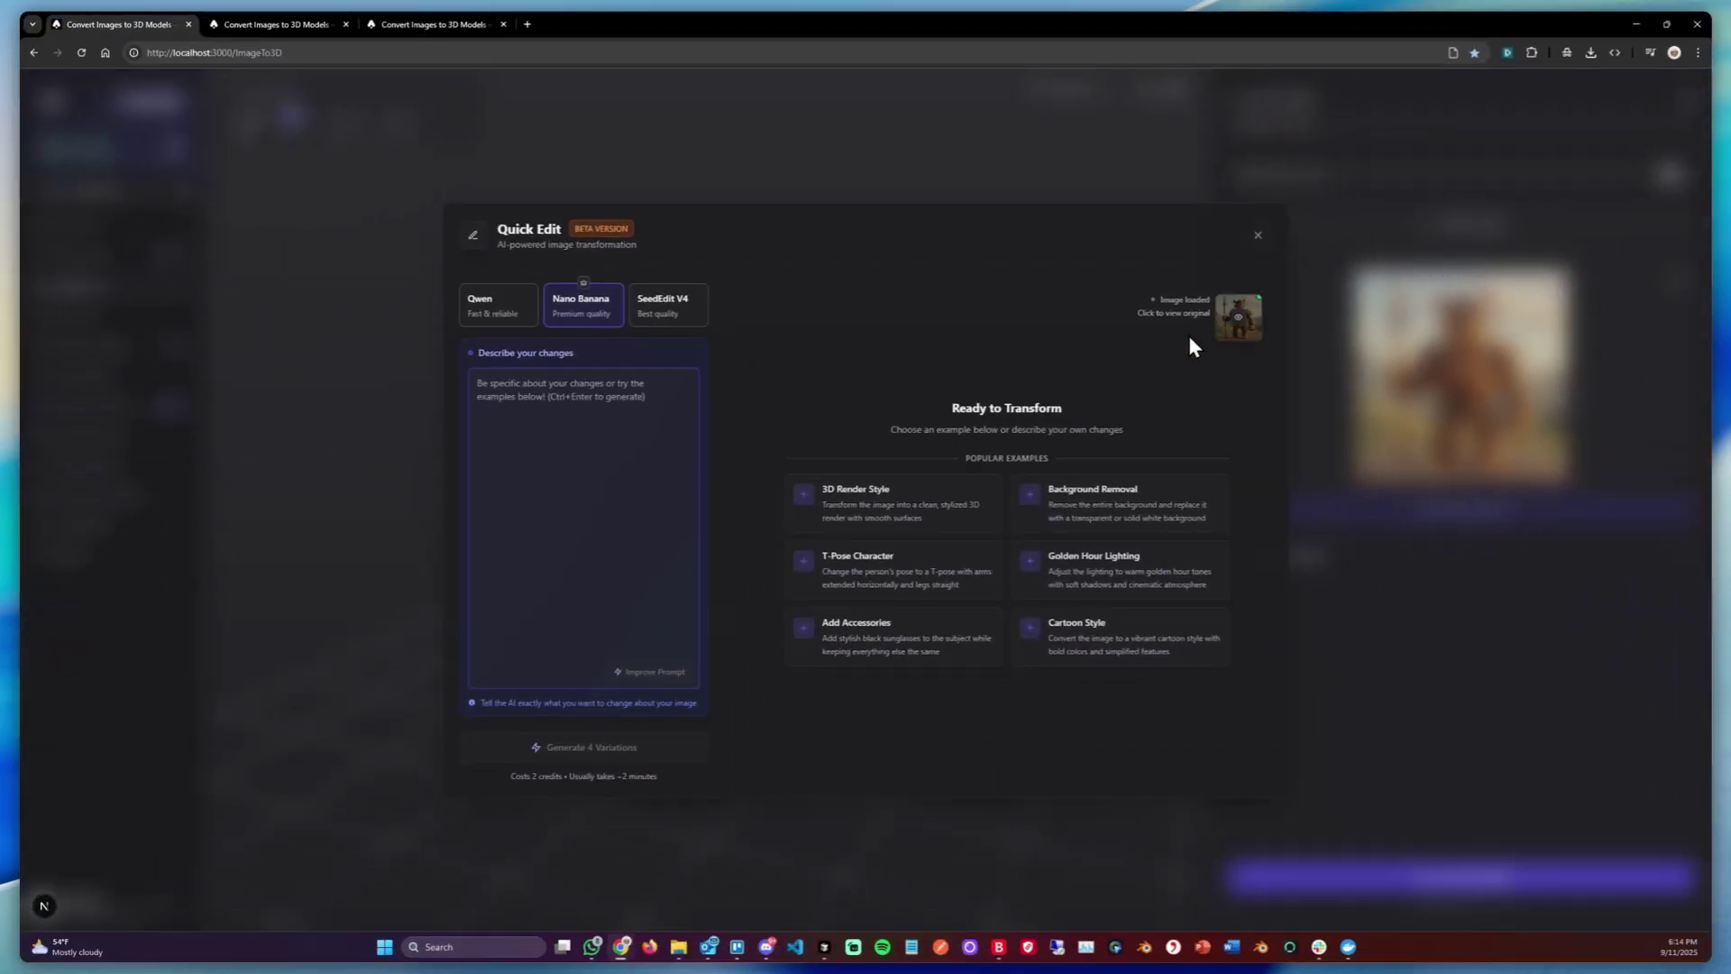
{"action": "left_click", "coordinate": [1240, 325]}
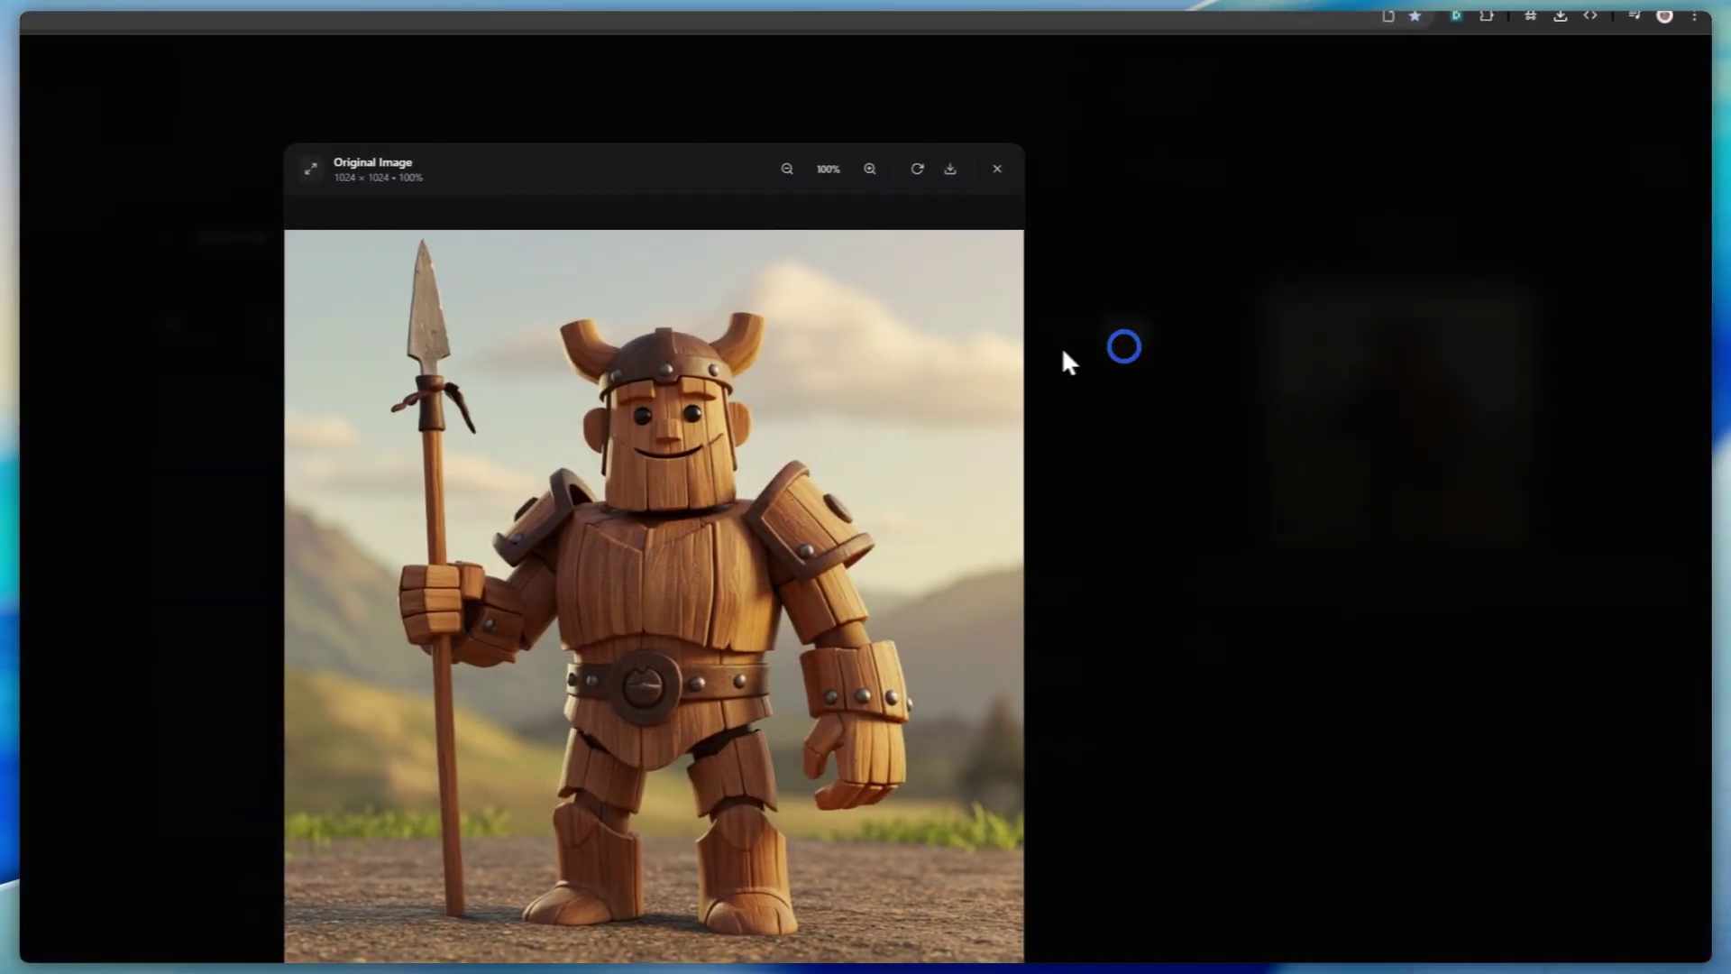
{"action": "scroll", "coordinate": [712, 442], "scroll_direction": "down", "scroll_amount": 2}
{"action": "scroll", "coordinate": [713, 442], "scroll_direction": "up", "scroll_amount": 2}
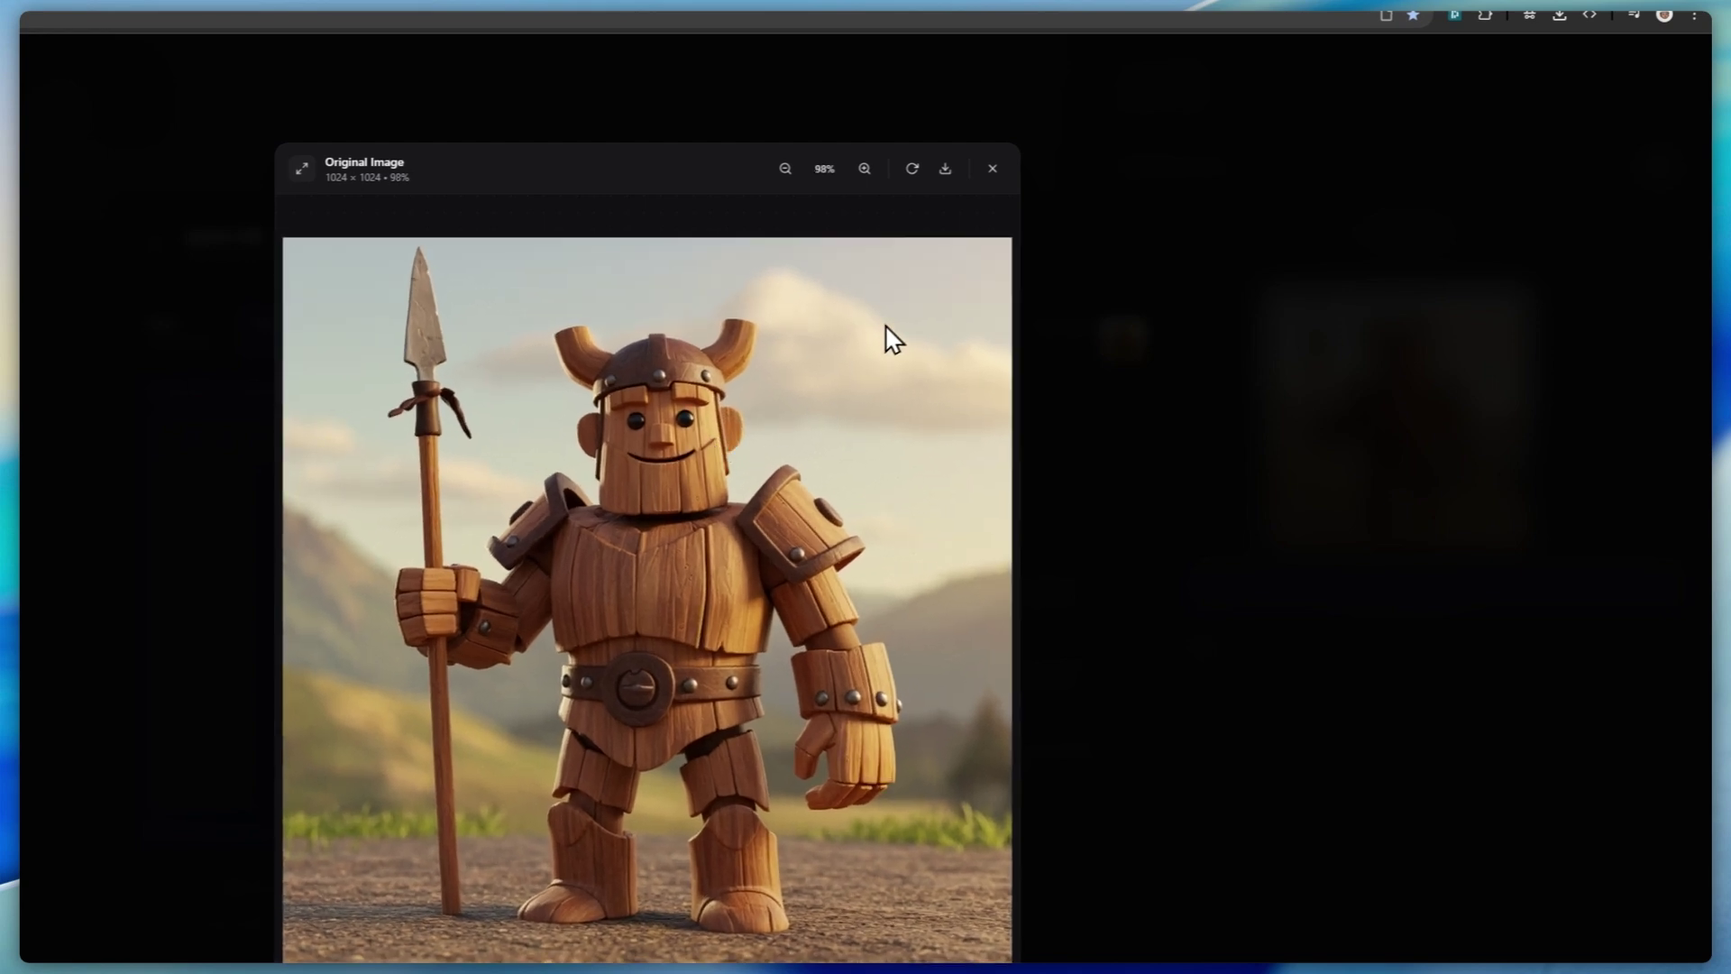
{"action": "left_click", "coordinate": [991, 169]}
{"action": "left_click", "coordinate": [1119, 344]}
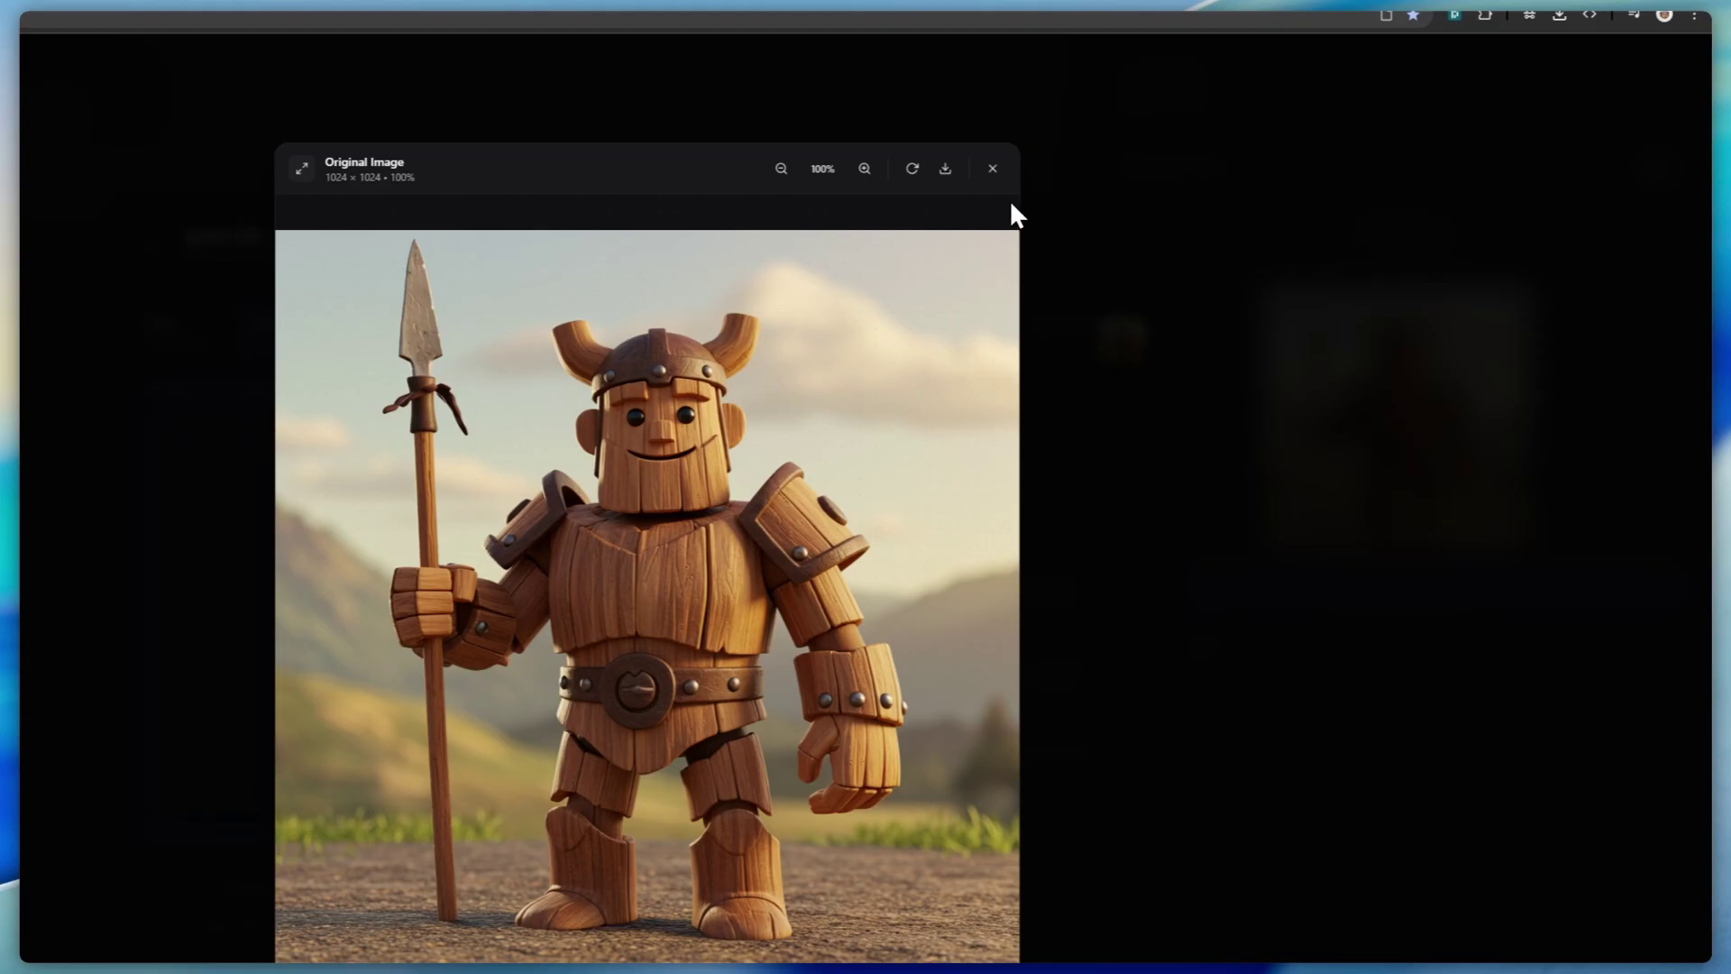
{"action": "left_click", "coordinate": [992, 169]}
- Request 'change the spear to be an axe', improve the prompt, and generate 4 variations
{"action": "left_click", "coordinate": [413, 524]}
{"action": "type", "text": "change the s"}
{"action": "type", "text": "pear to "}
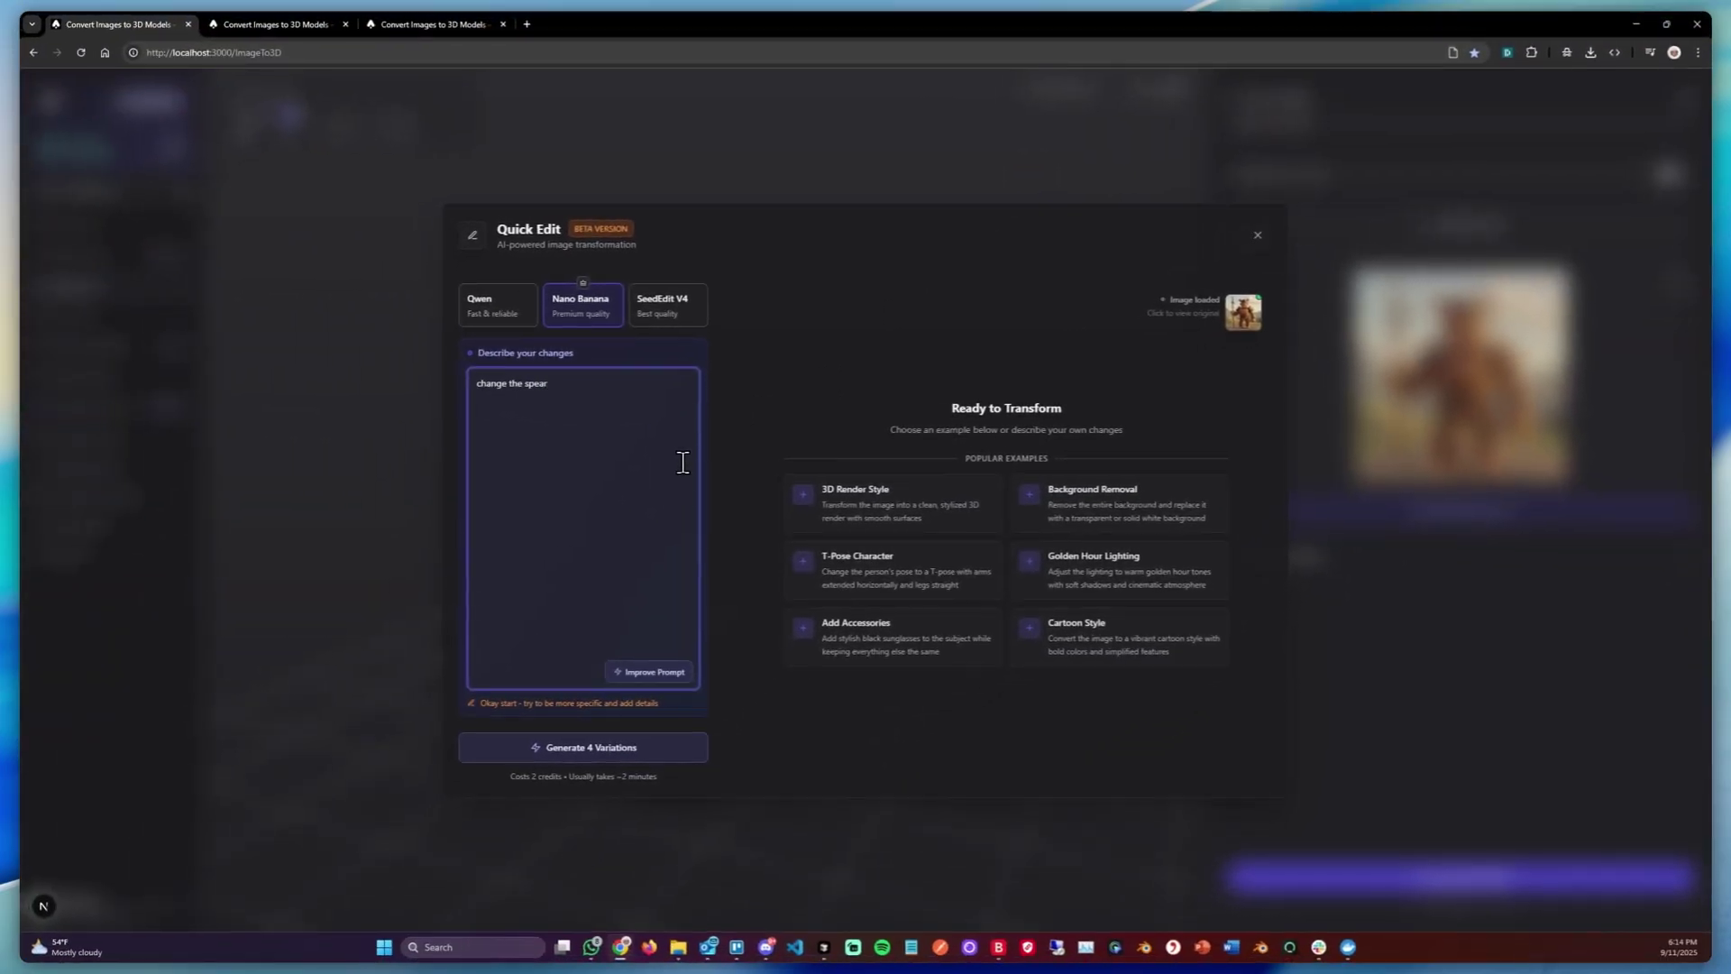
{"action": "type", "text": "be an axe"}
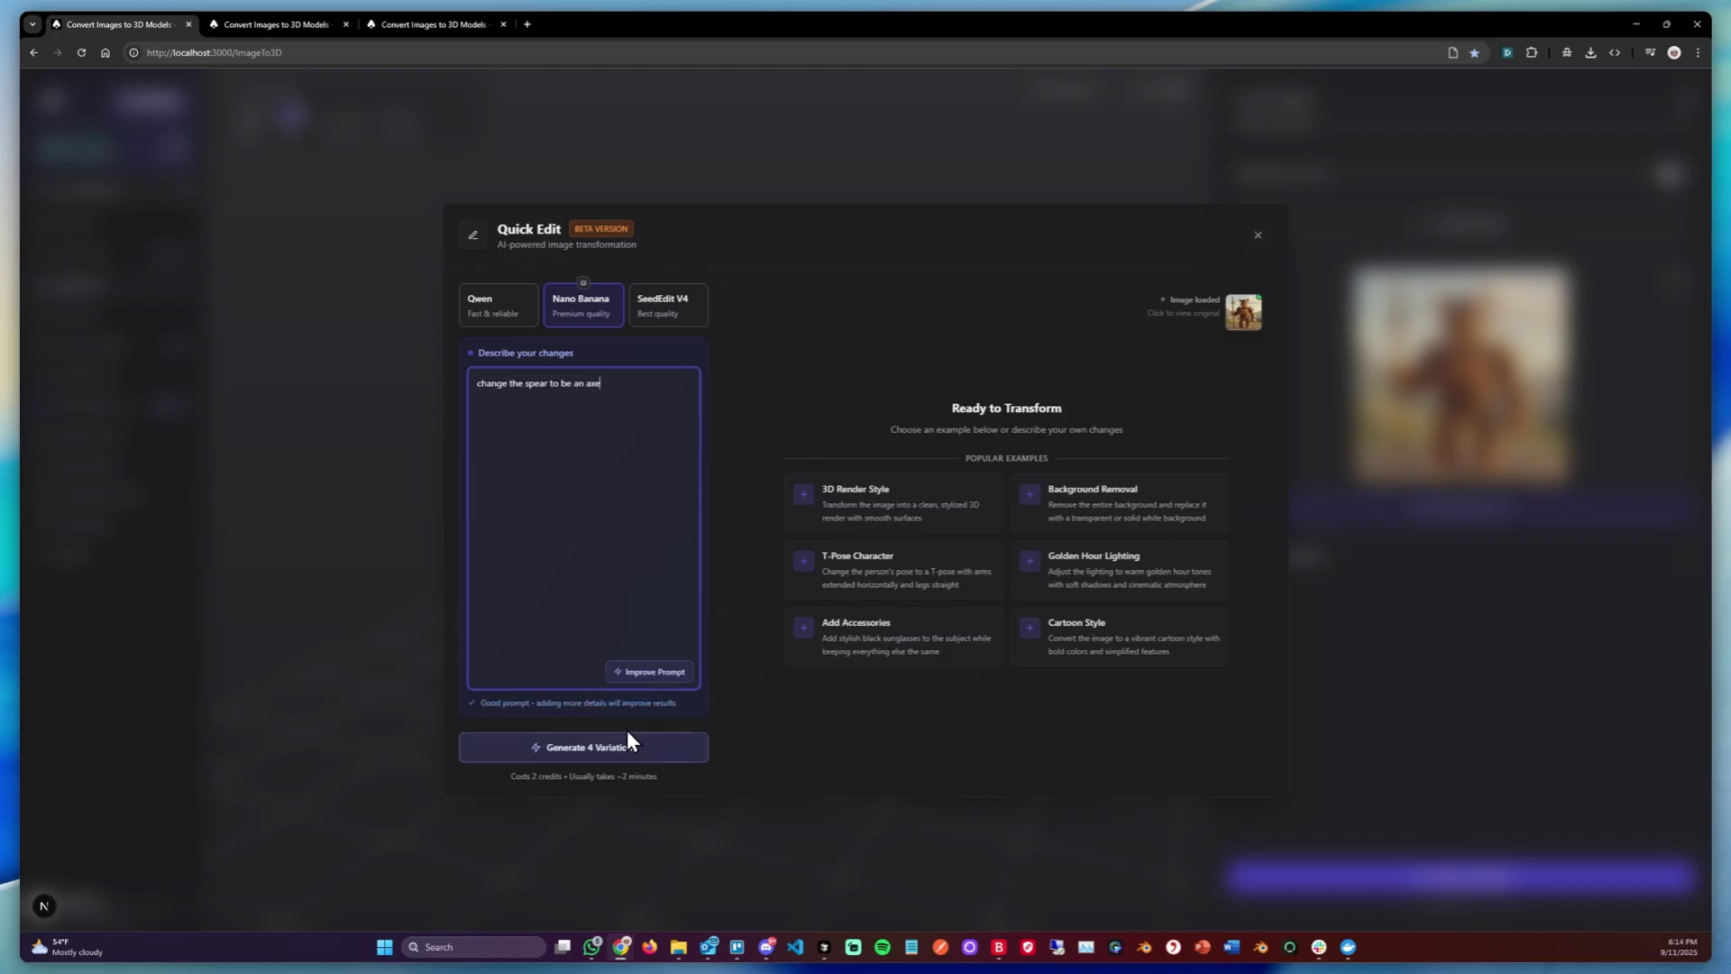
{"action": "left_click", "coordinate": [649, 671]}
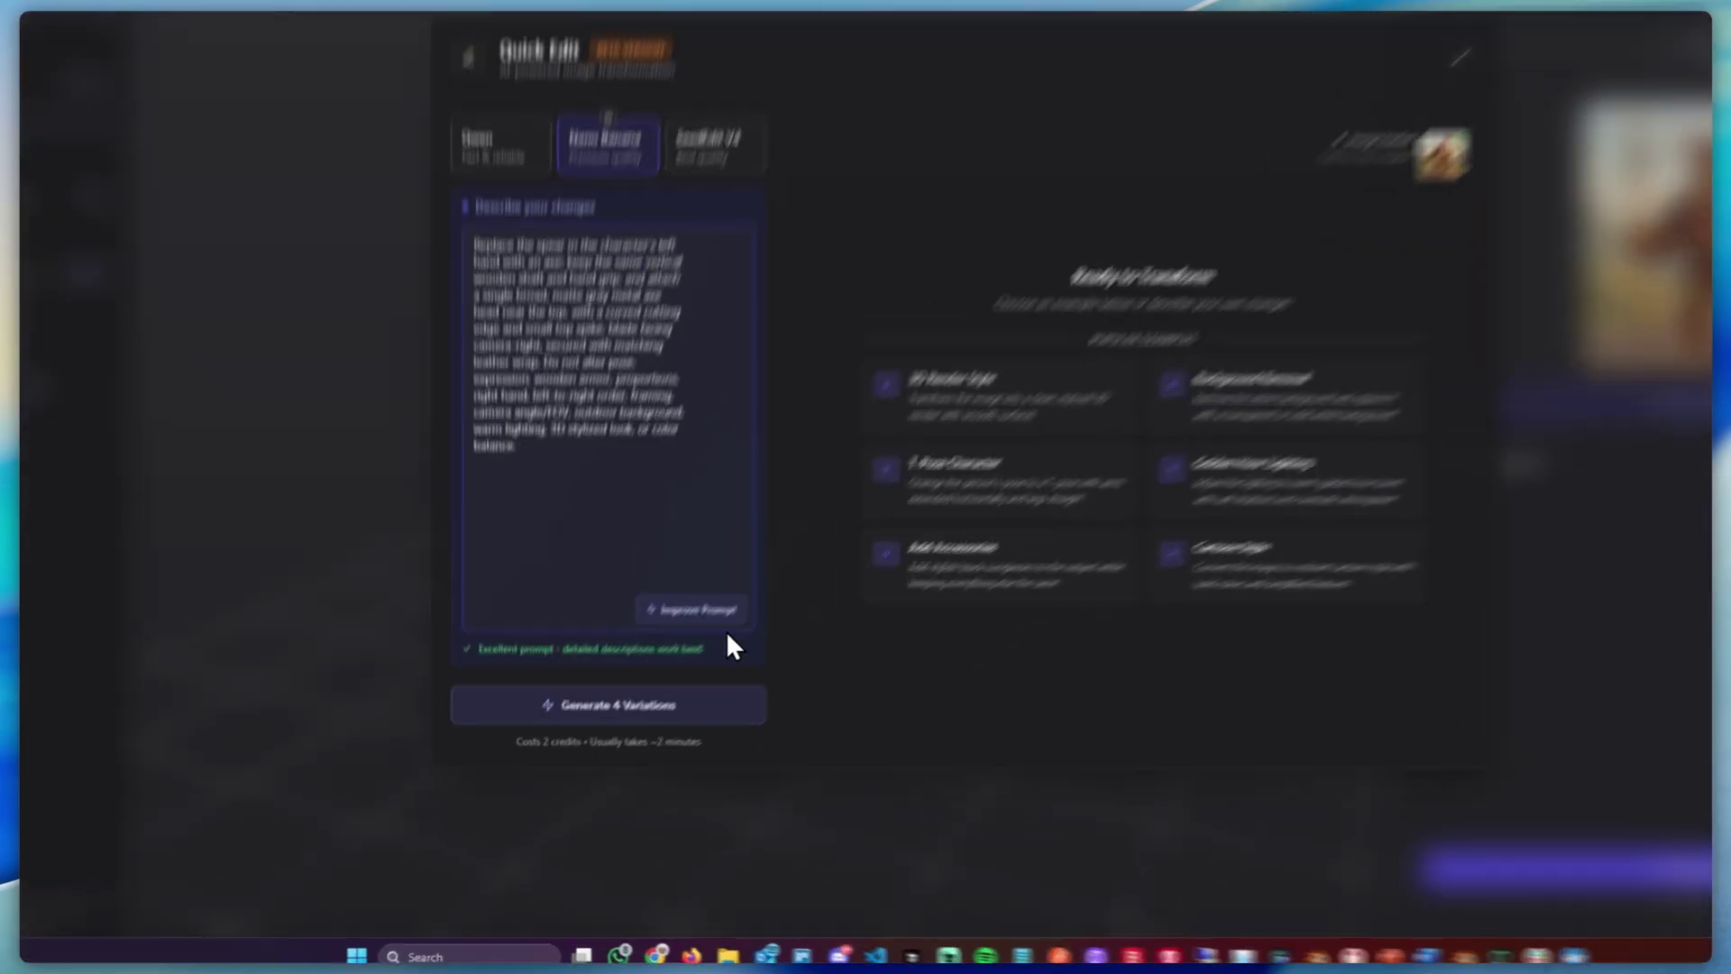
{"action": "left_click", "coordinate": [703, 704]}
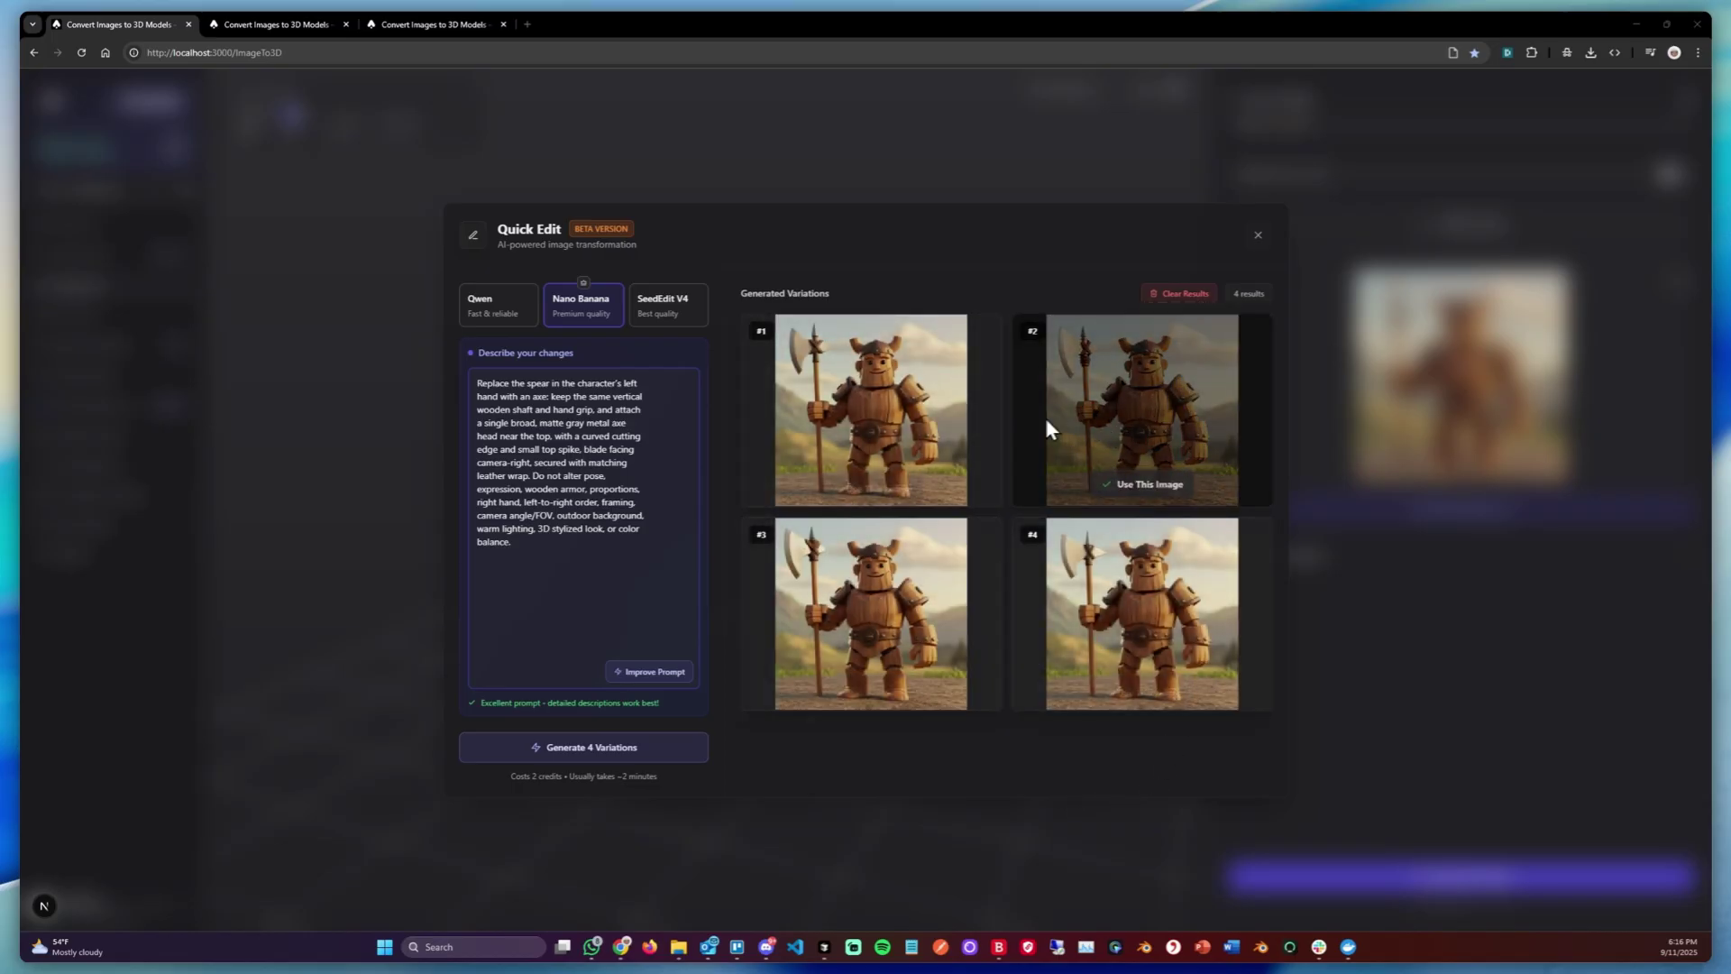
- Use axe variation #2 as input and generate its 3D model with Detailed Textures on
{"action": "left_click", "coordinate": [1147, 487]}
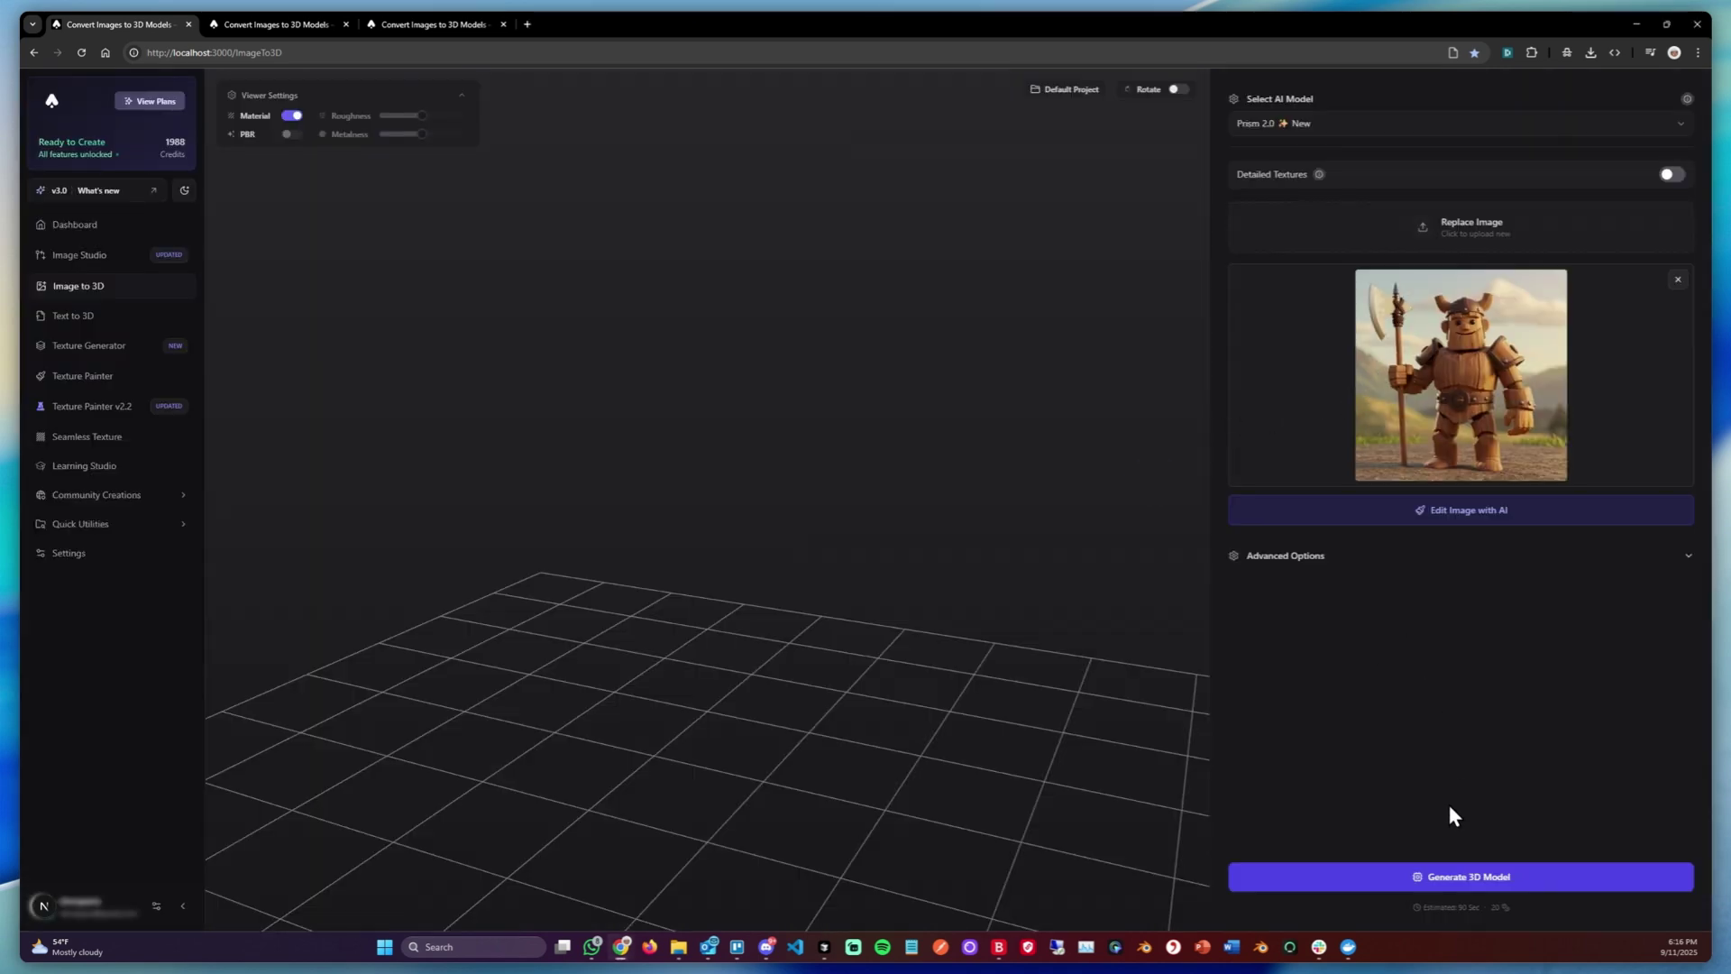
{"action": "left_click", "coordinate": [1672, 174]}
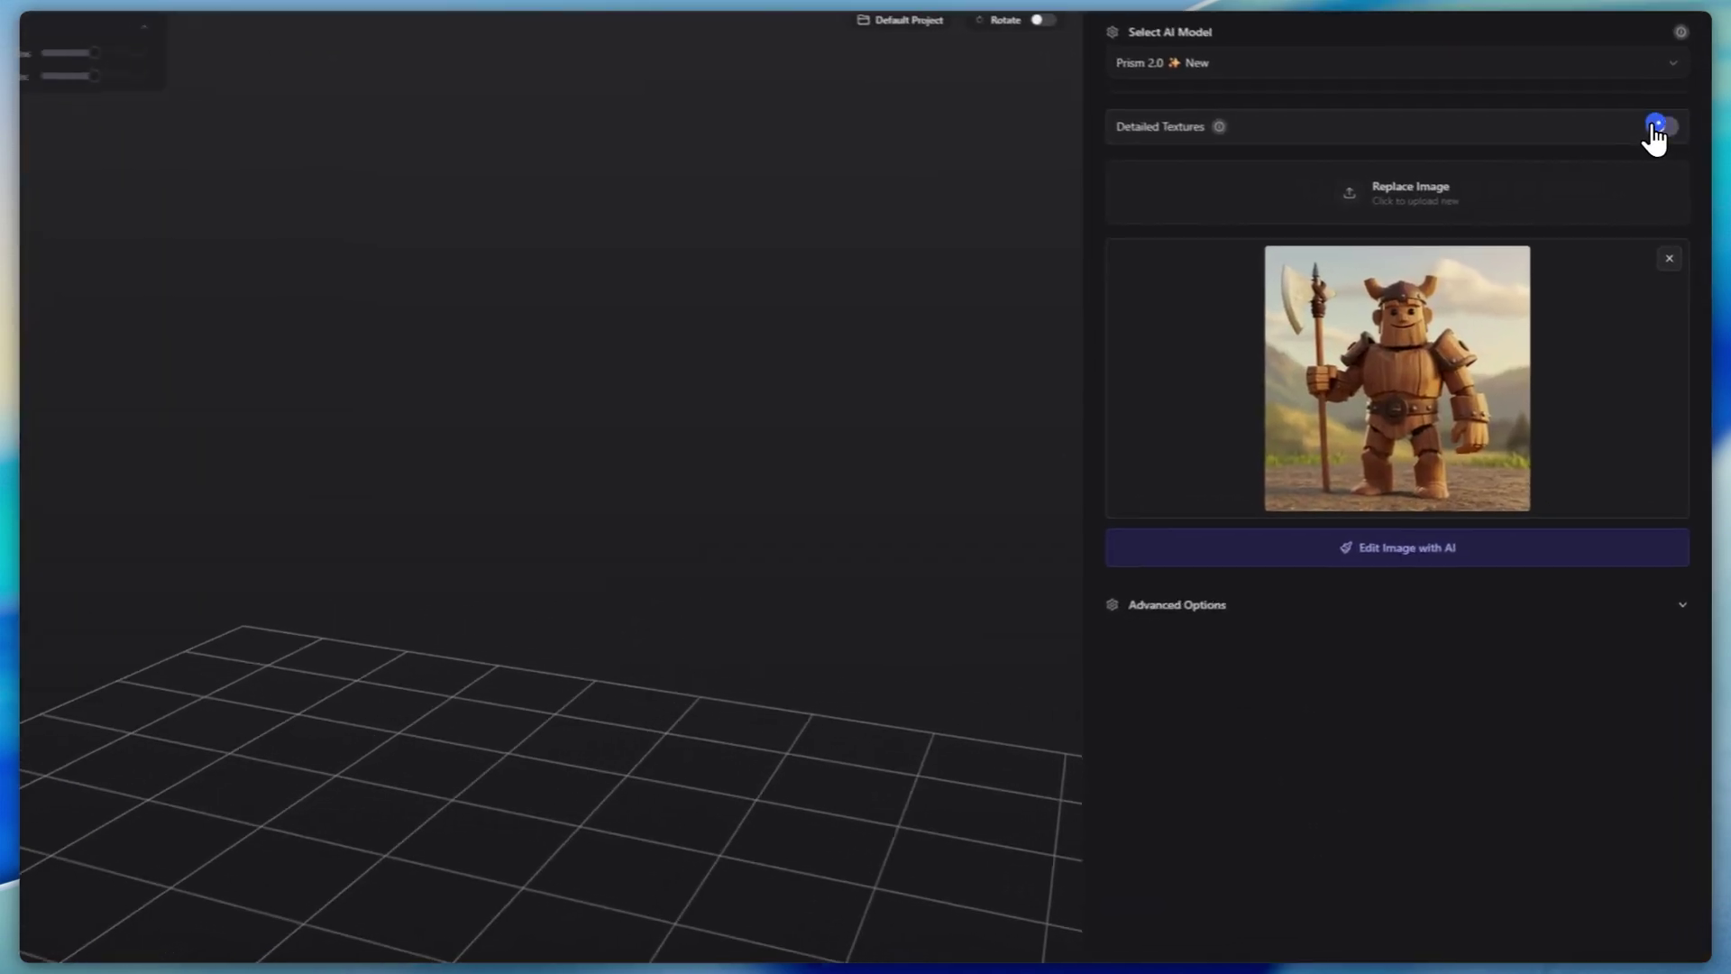
{"action": "left_click", "coordinate": [1280, 873]}
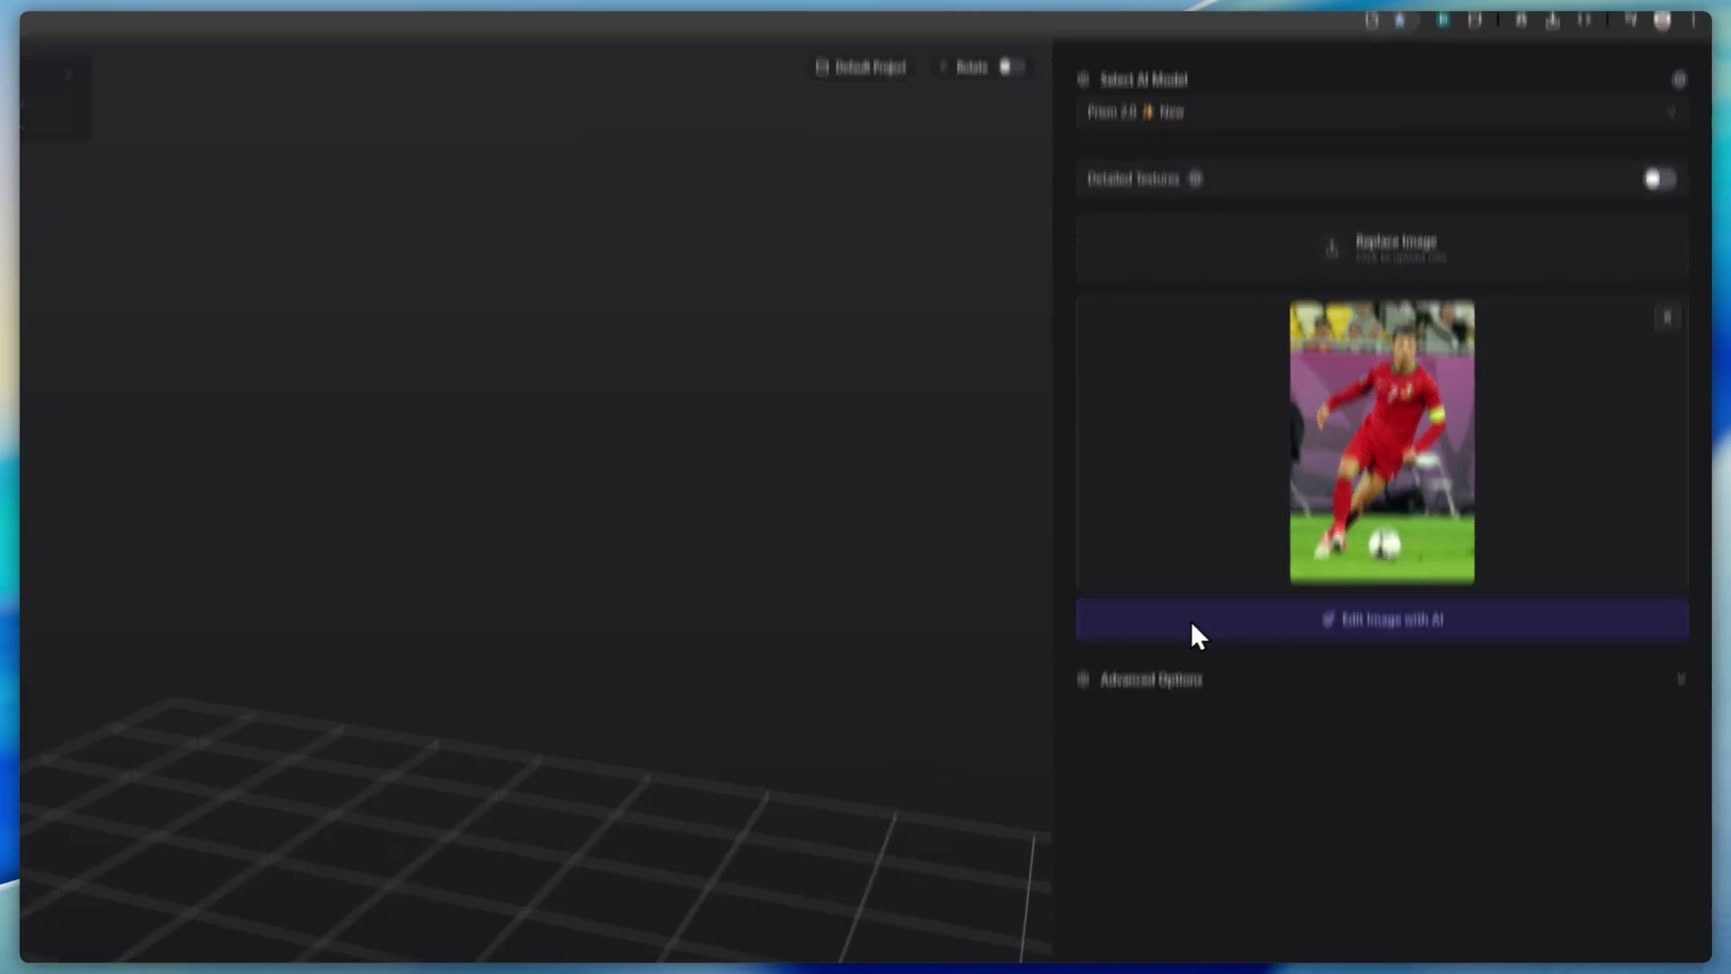
- Describe turning the soccer photo into a Funko Pop figurine with studio lighting, fixing typos
{"action": "left_click", "coordinate": [1295, 468]}
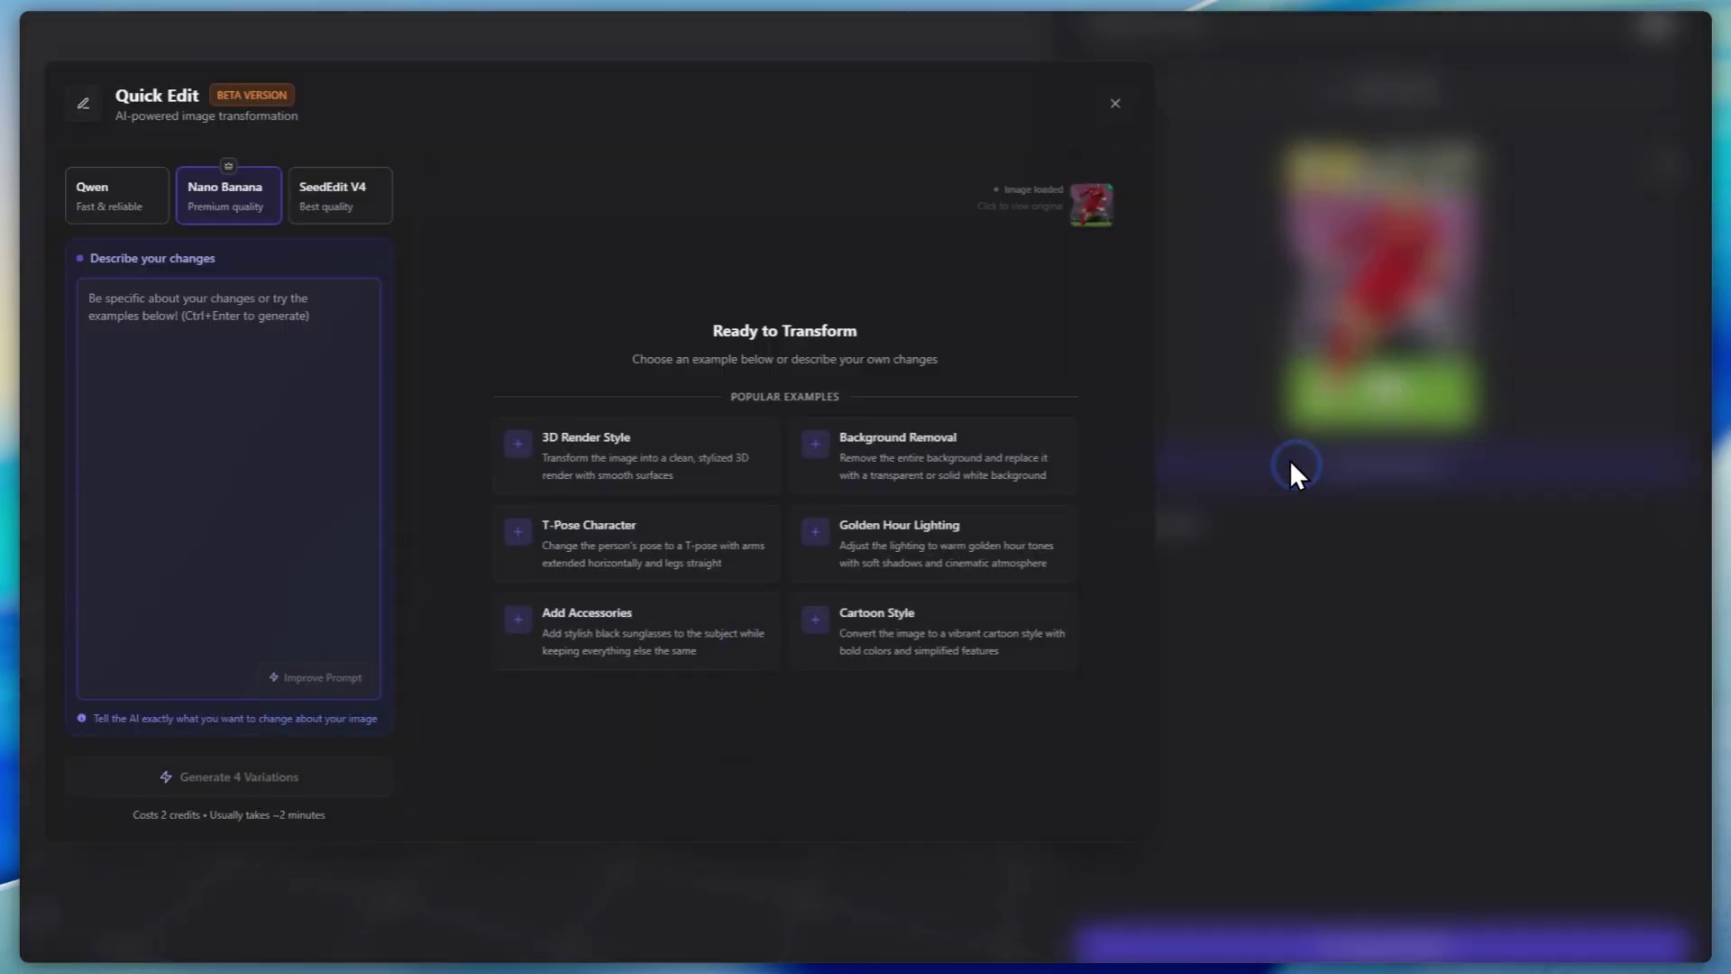
{"action": "left_click", "coordinate": [248, 356]}
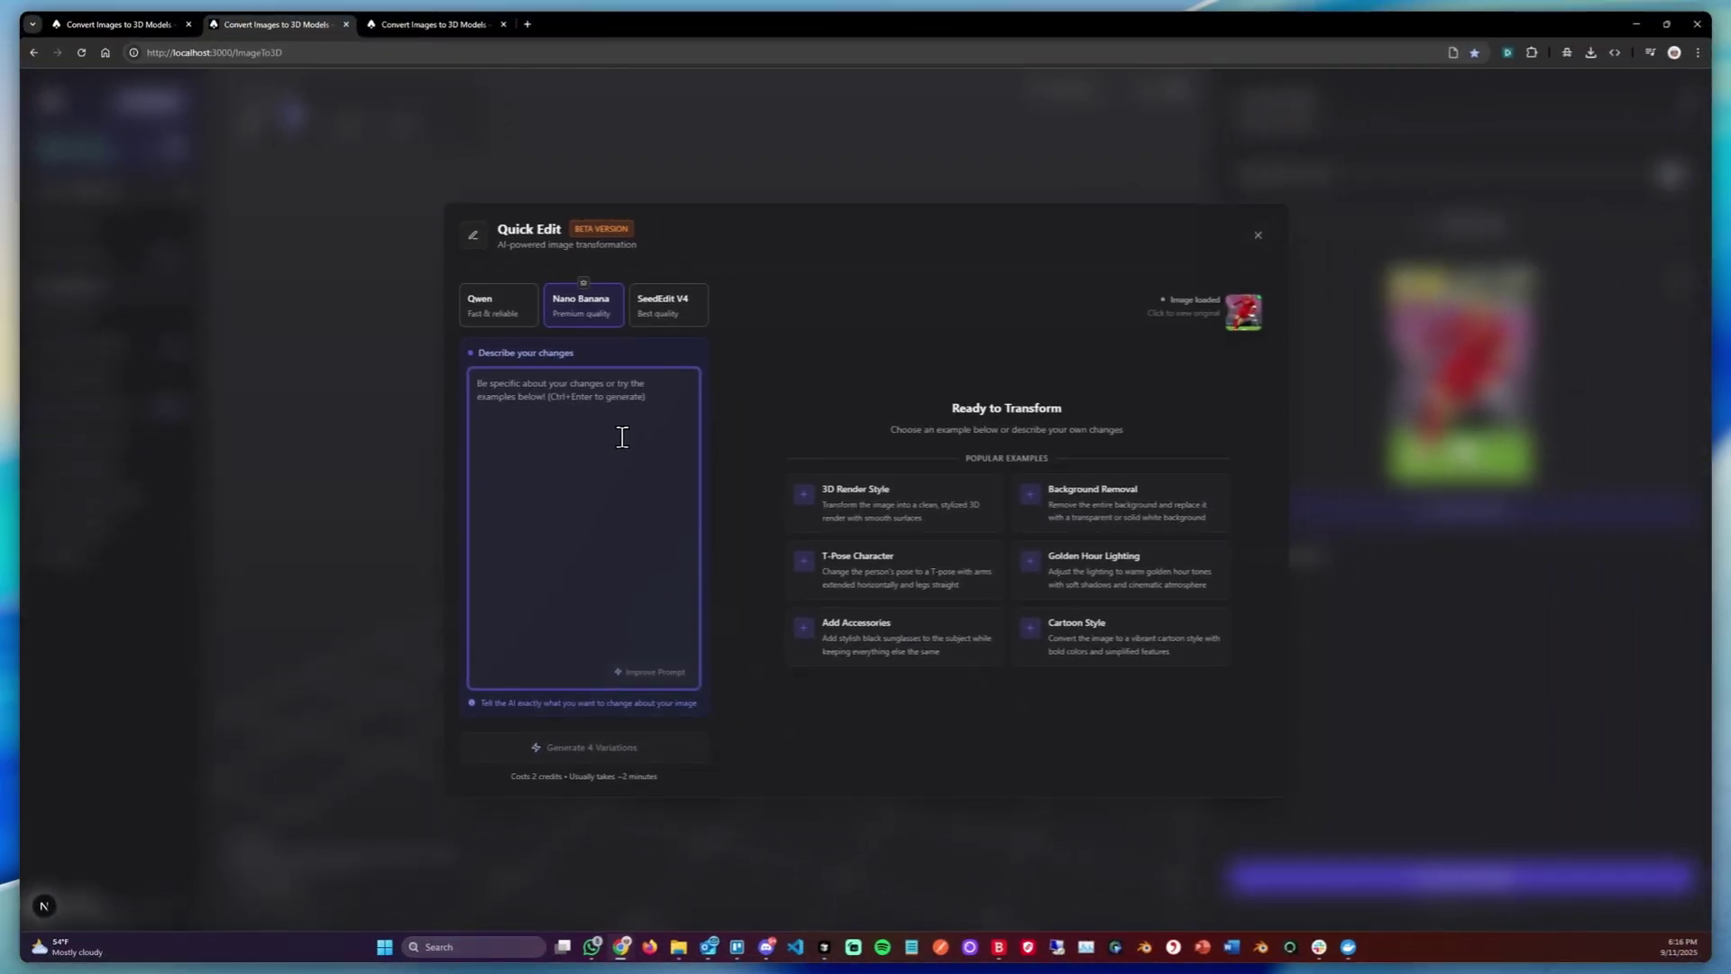
{"action": "type", "text": "turn this charact"}
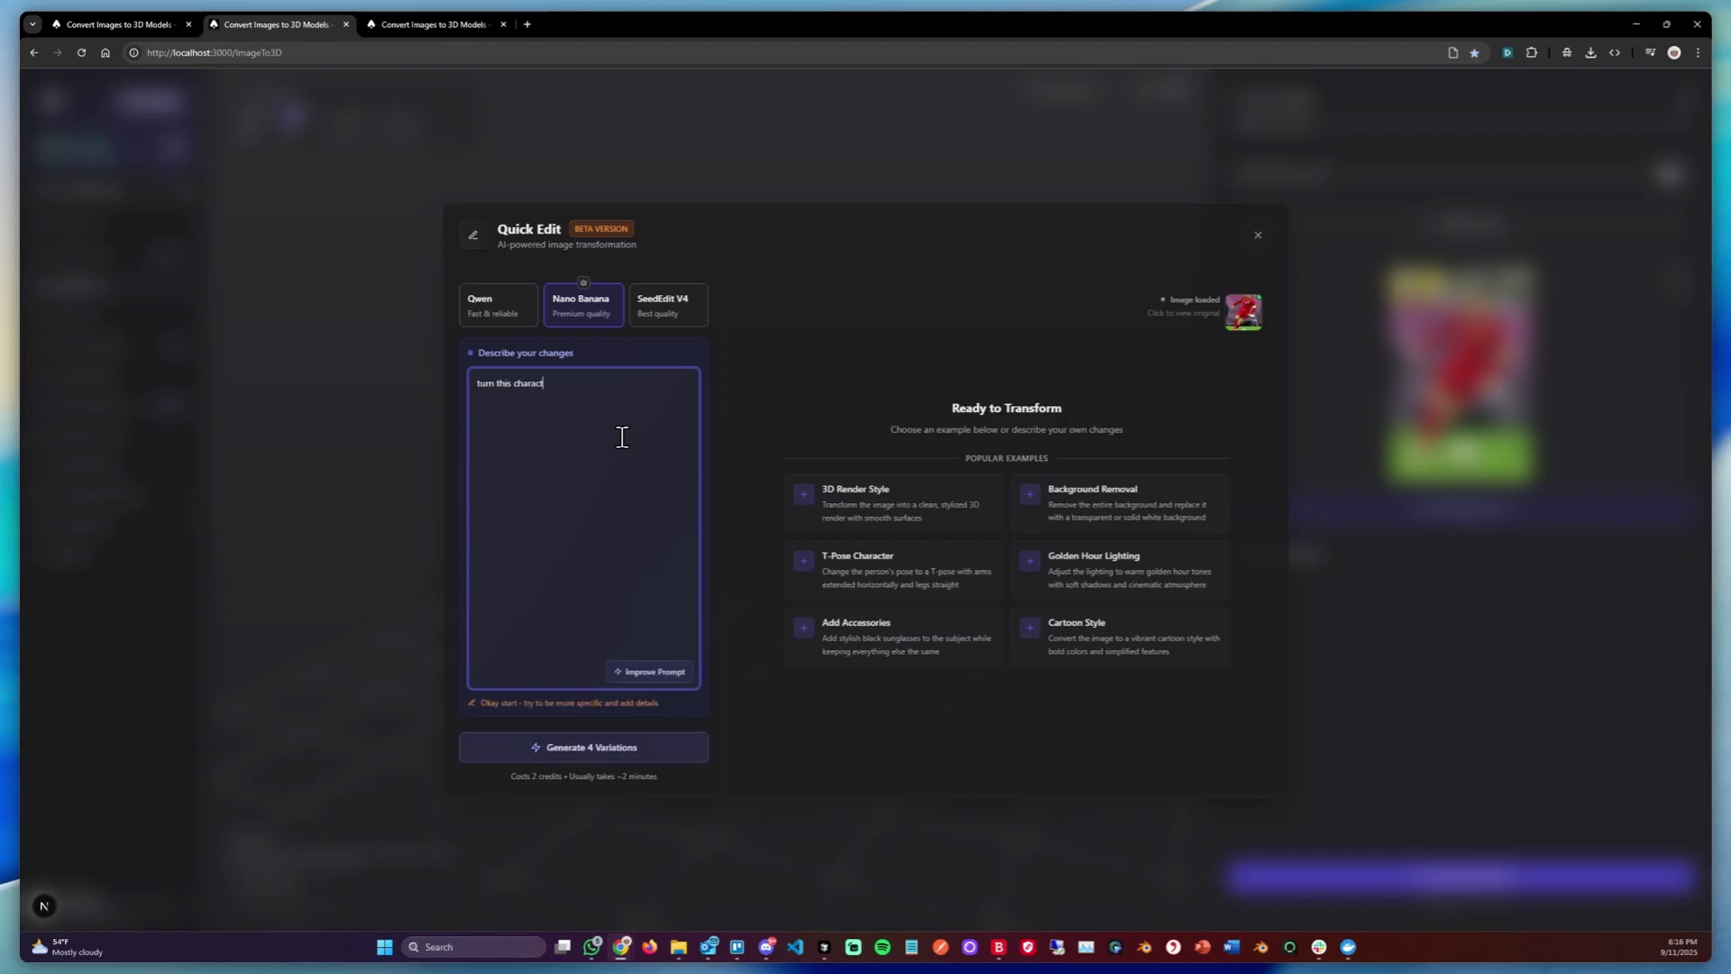
{"action": "type", "text": "a func"}
{"action": "key", "text": "BackSpace"}
{"action": "type", "text": "ko po"}
{"action": "type", "text": "g"}
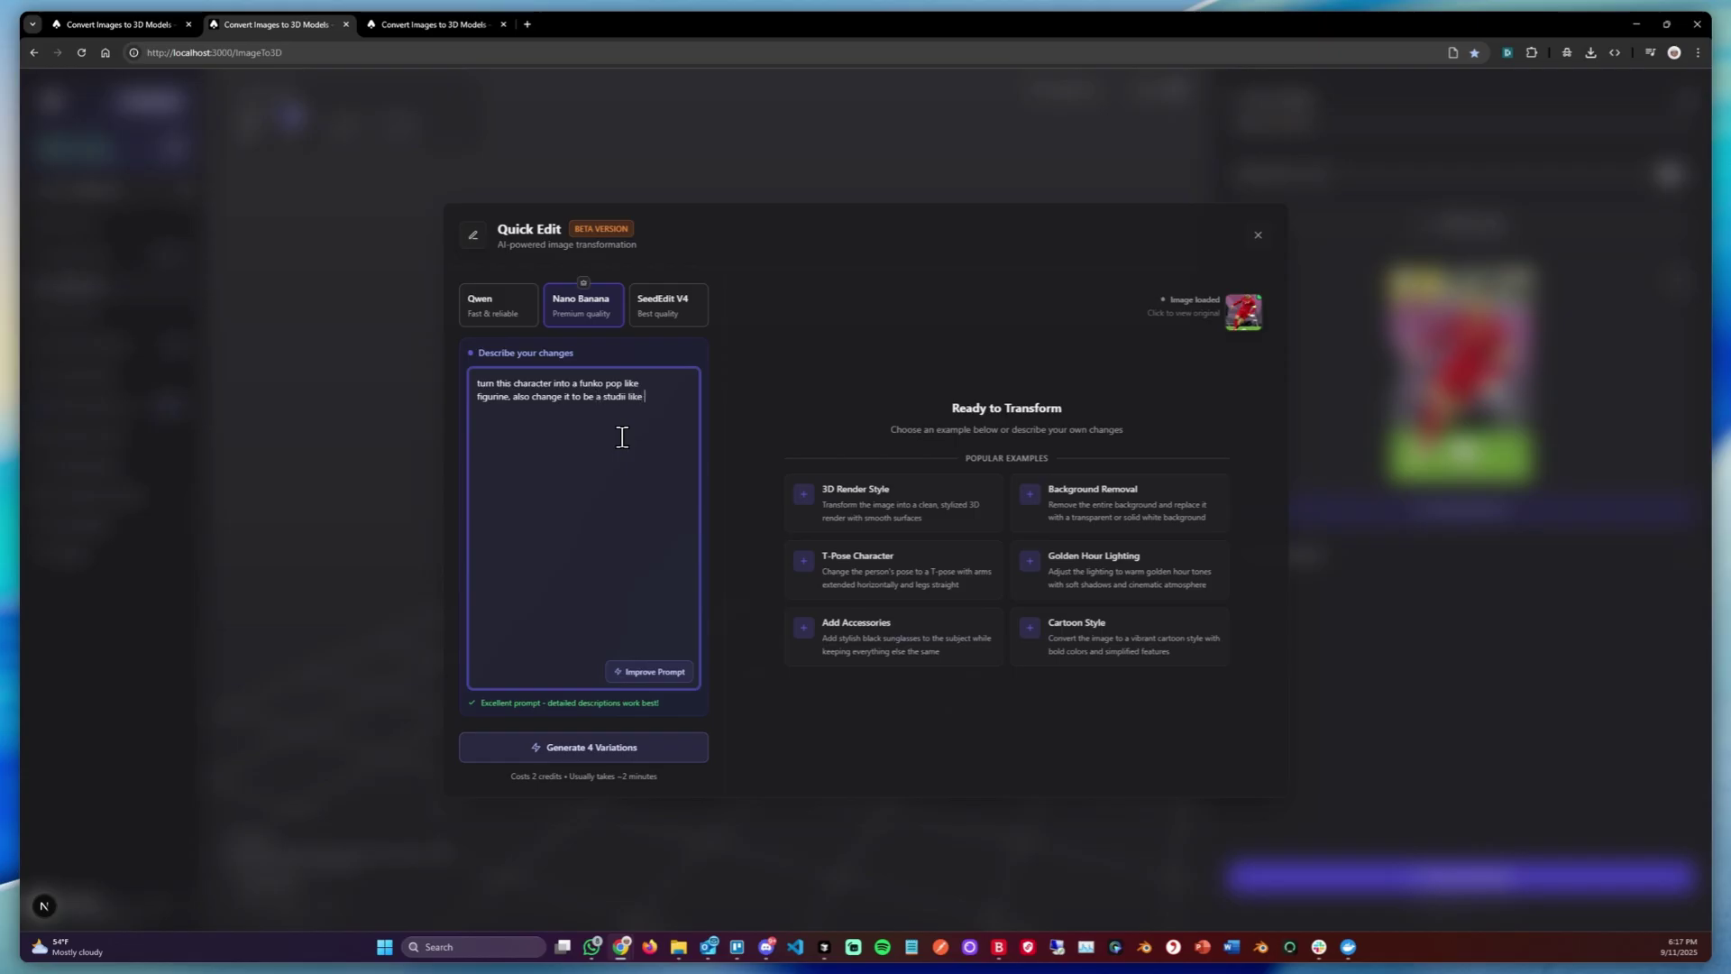
{"action": "key", "text": "ctrl+Left"}
{"action": "key", "text": "ctrl+Left"}
{"action": "key", "text": "ctrl+Left"}
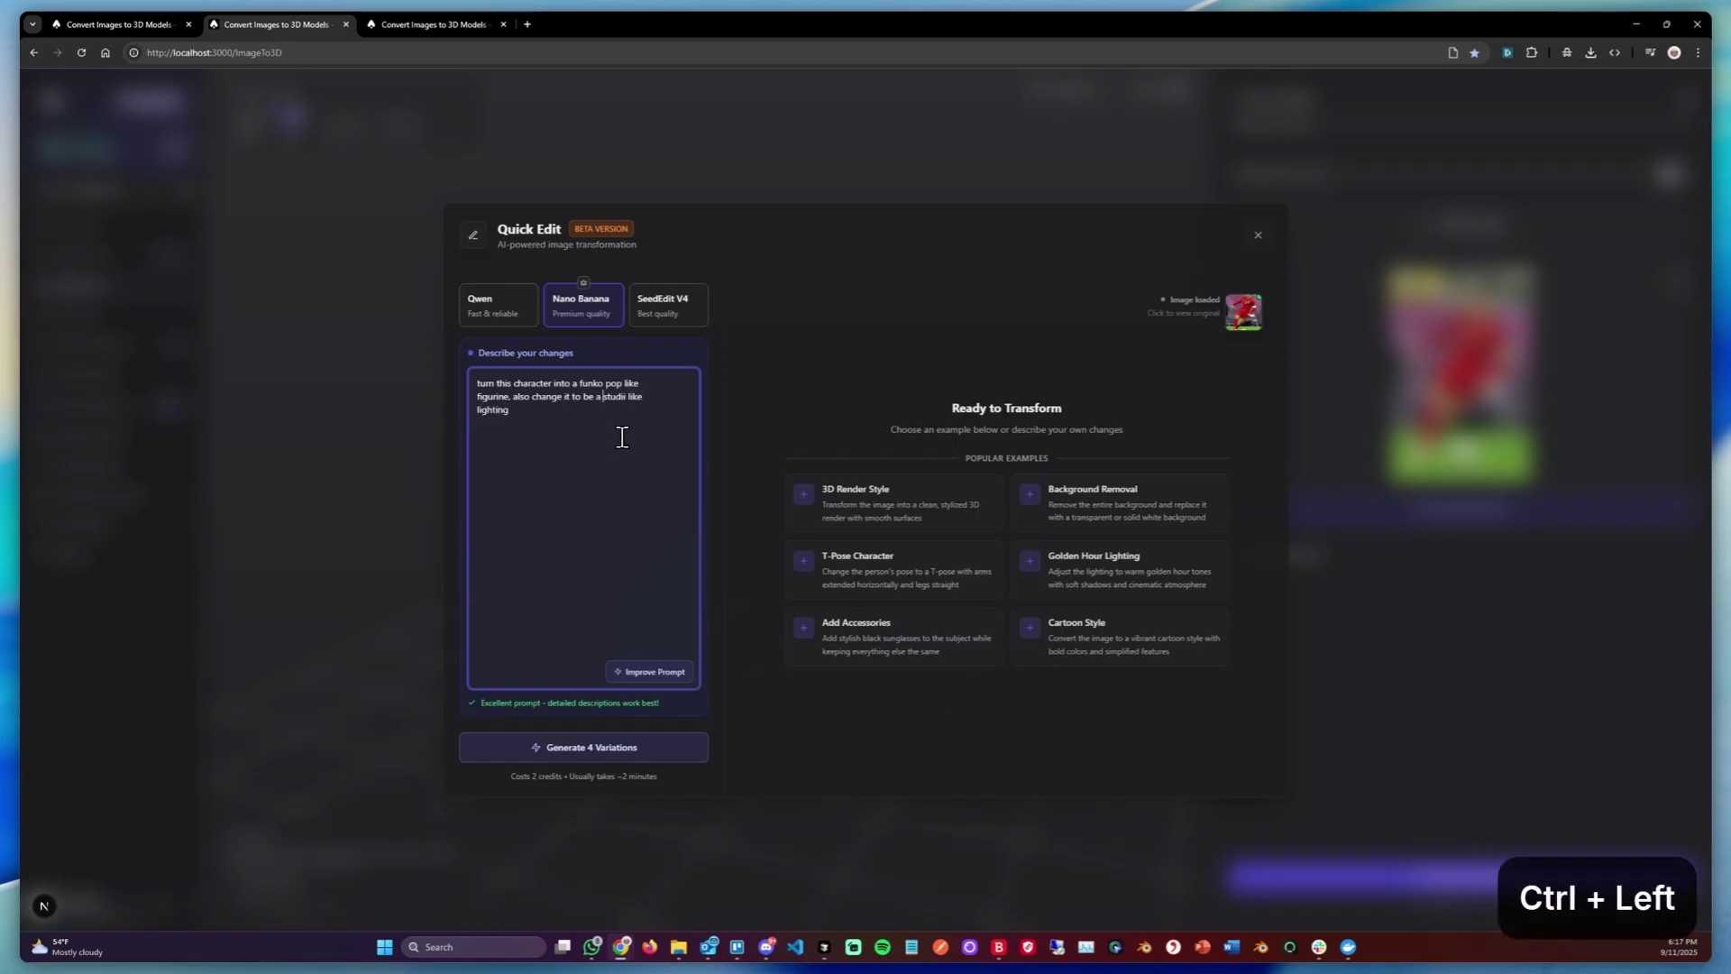
{"action": "key", "text": "Right"}
{"action": "key", "text": "BackSpace"}
- Improve the Funko prompt and generate four variations using the SeedEdit V4 model
{"action": "type", "text": "o"}
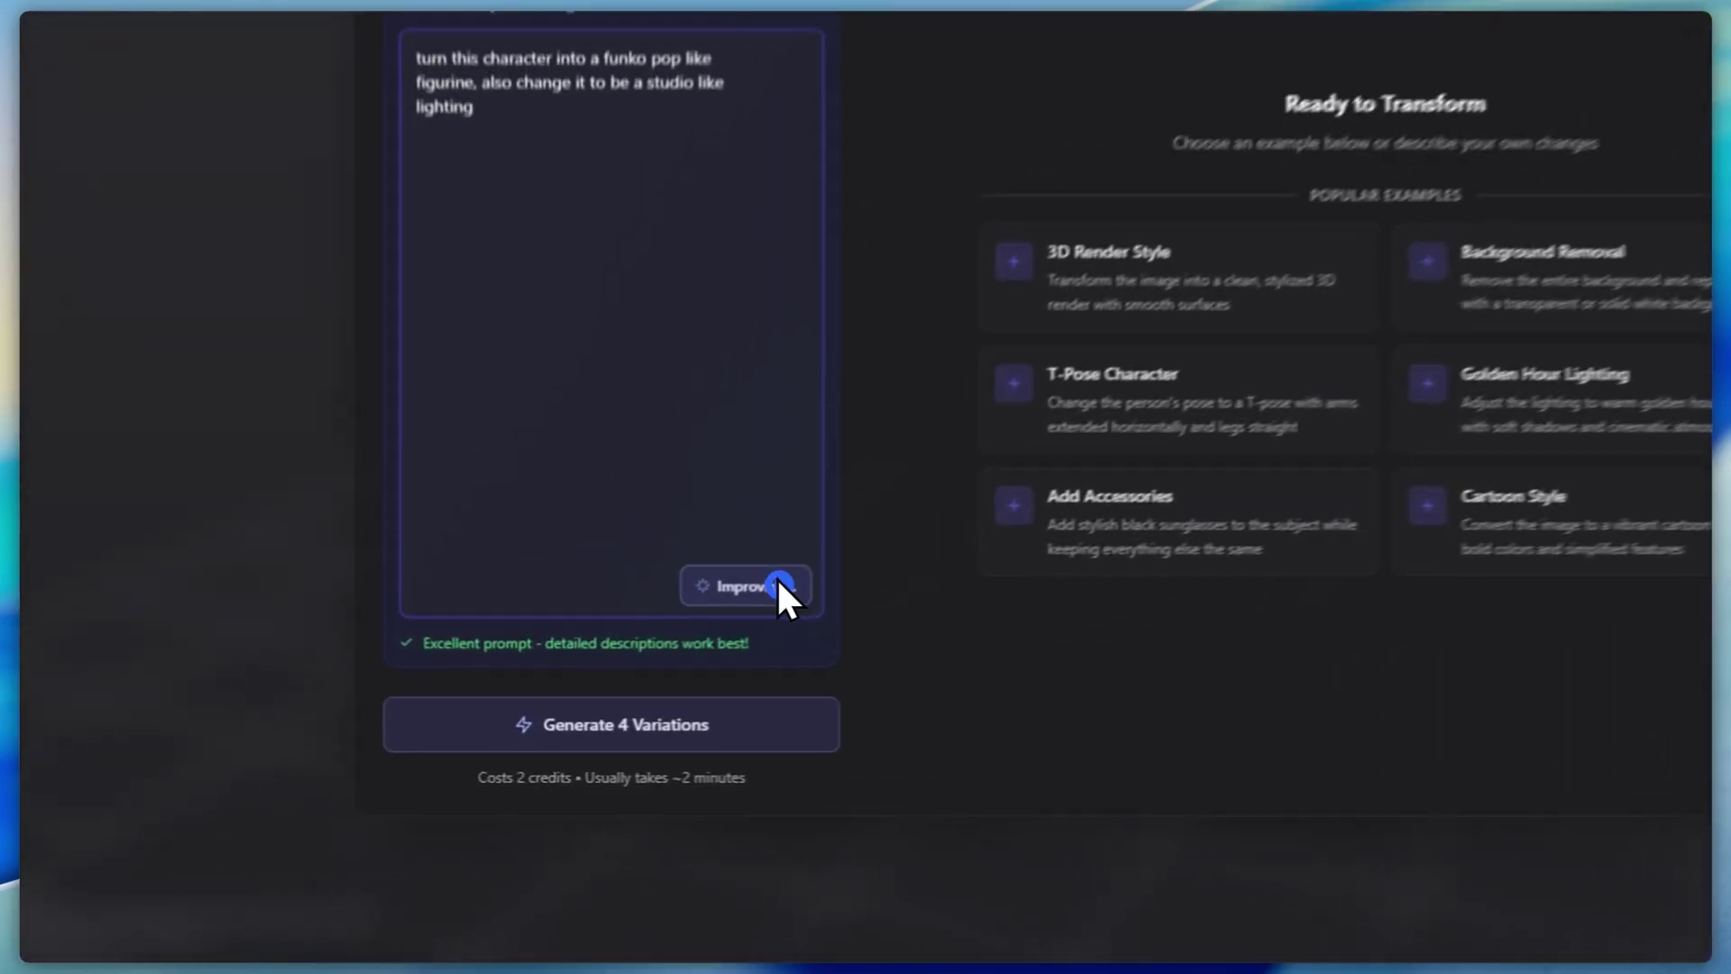
{"action": "left_click", "coordinate": [650, 672]}
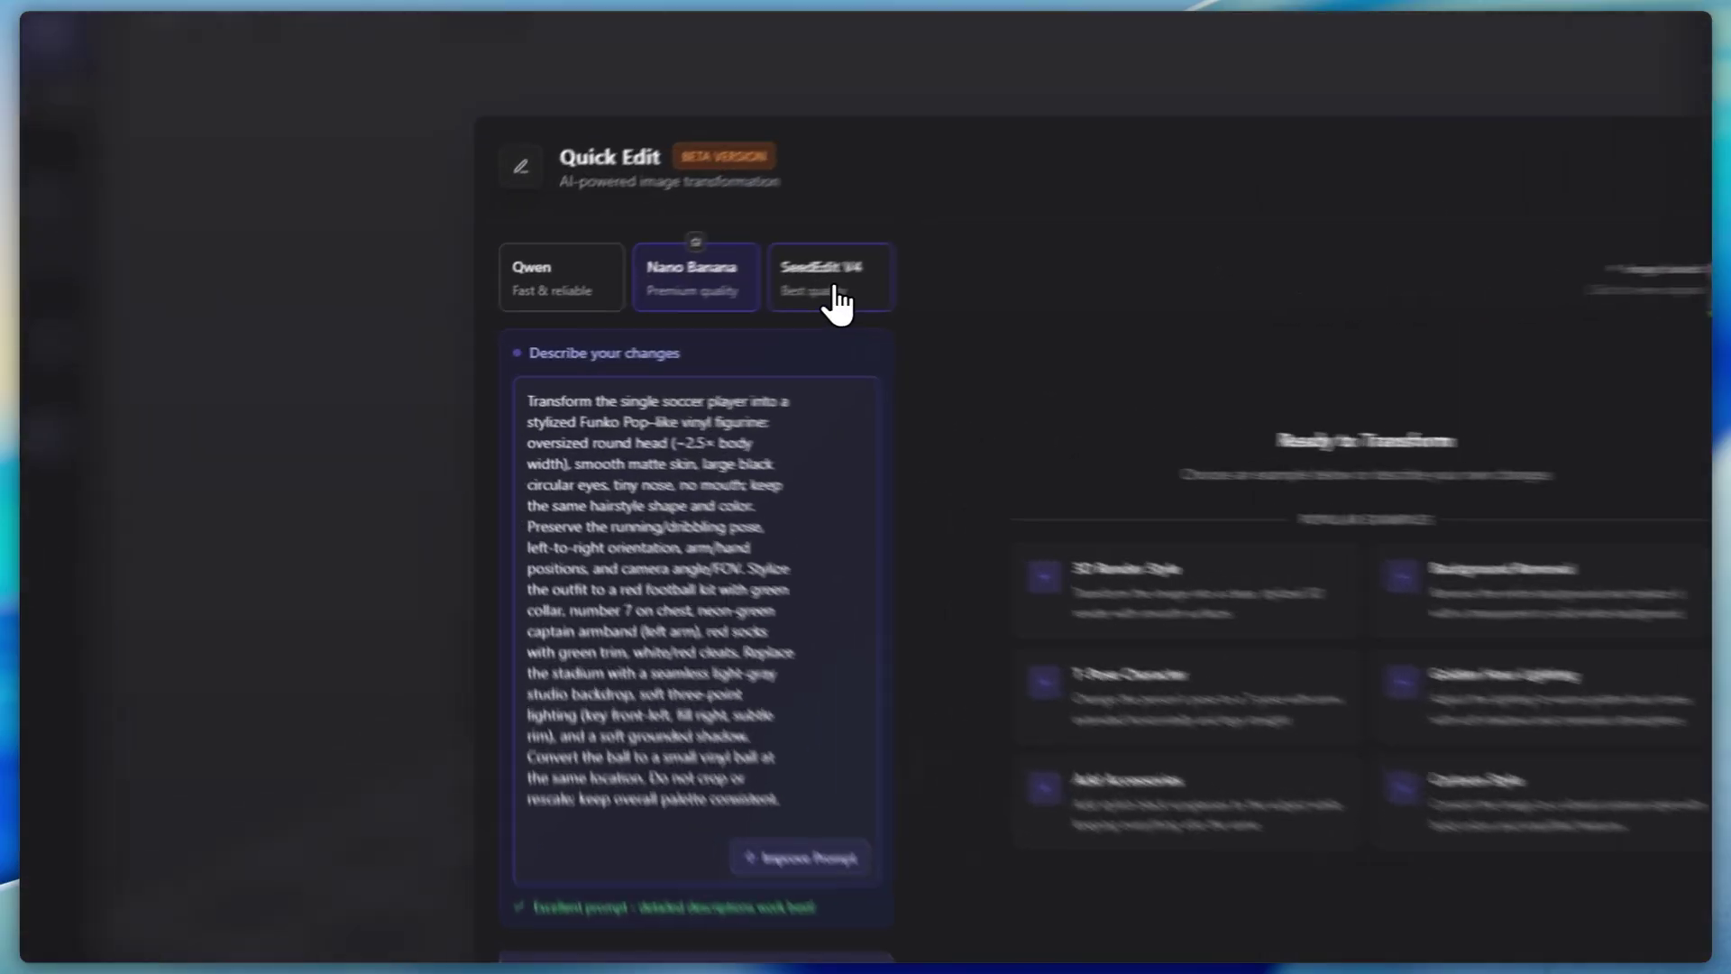
{"action": "left_click", "coordinate": [687, 311]}
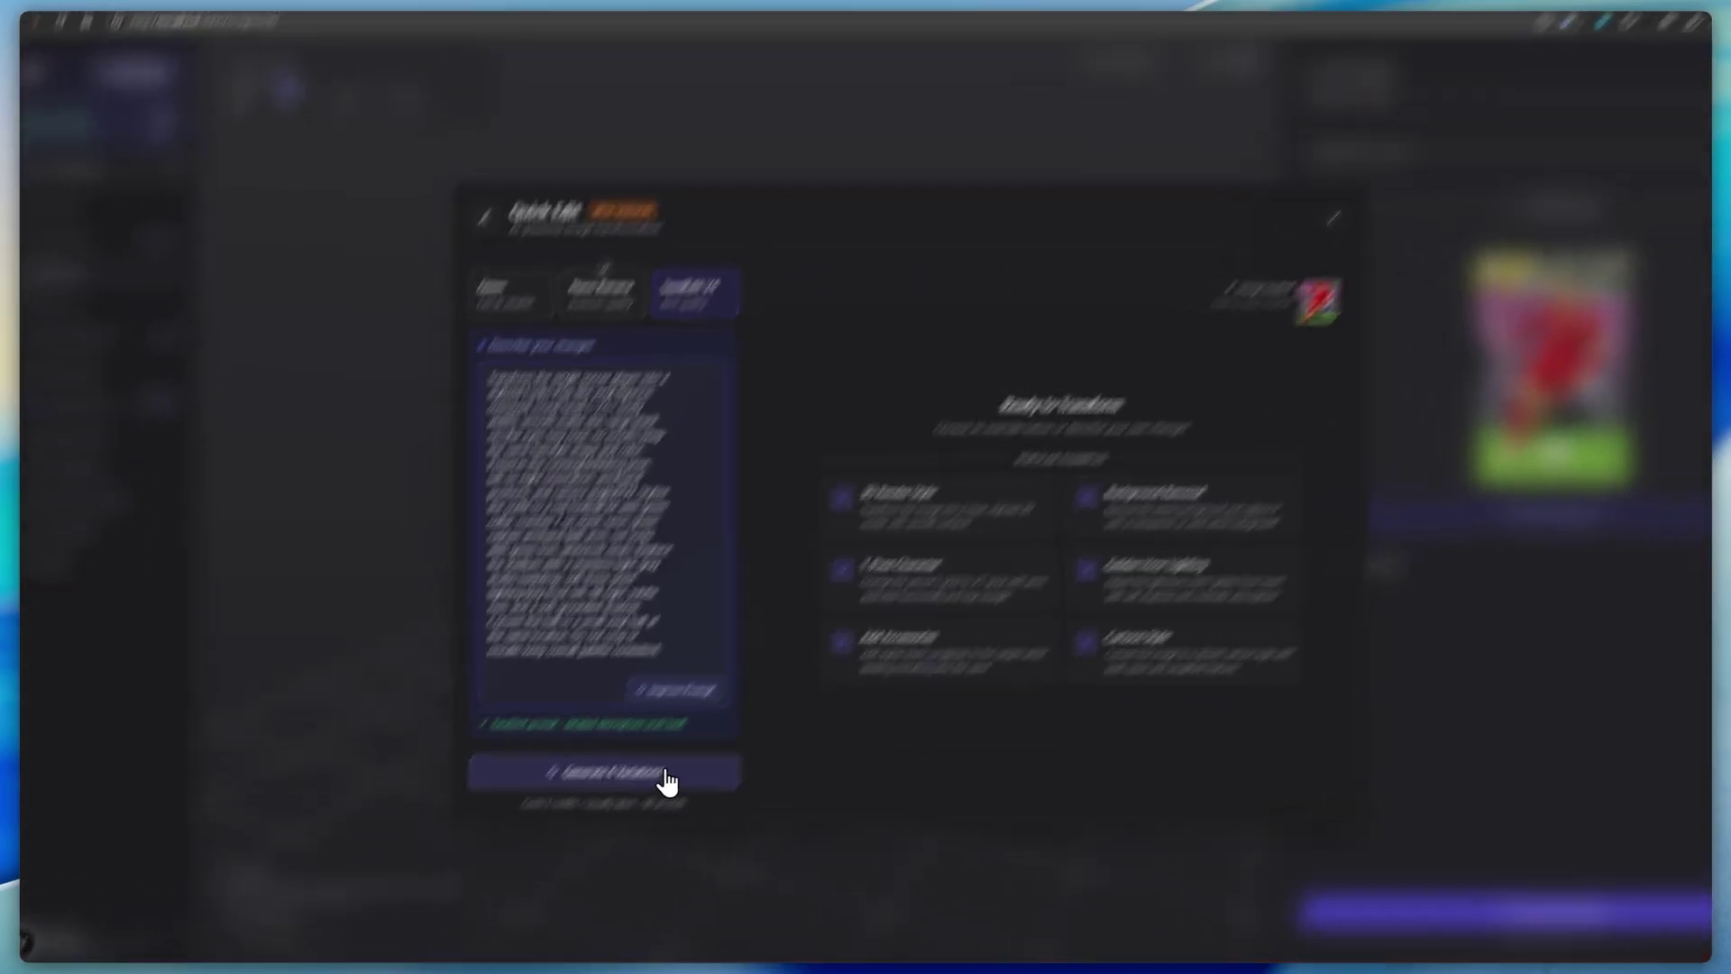
{"action": "left_click", "coordinate": [667, 775]}
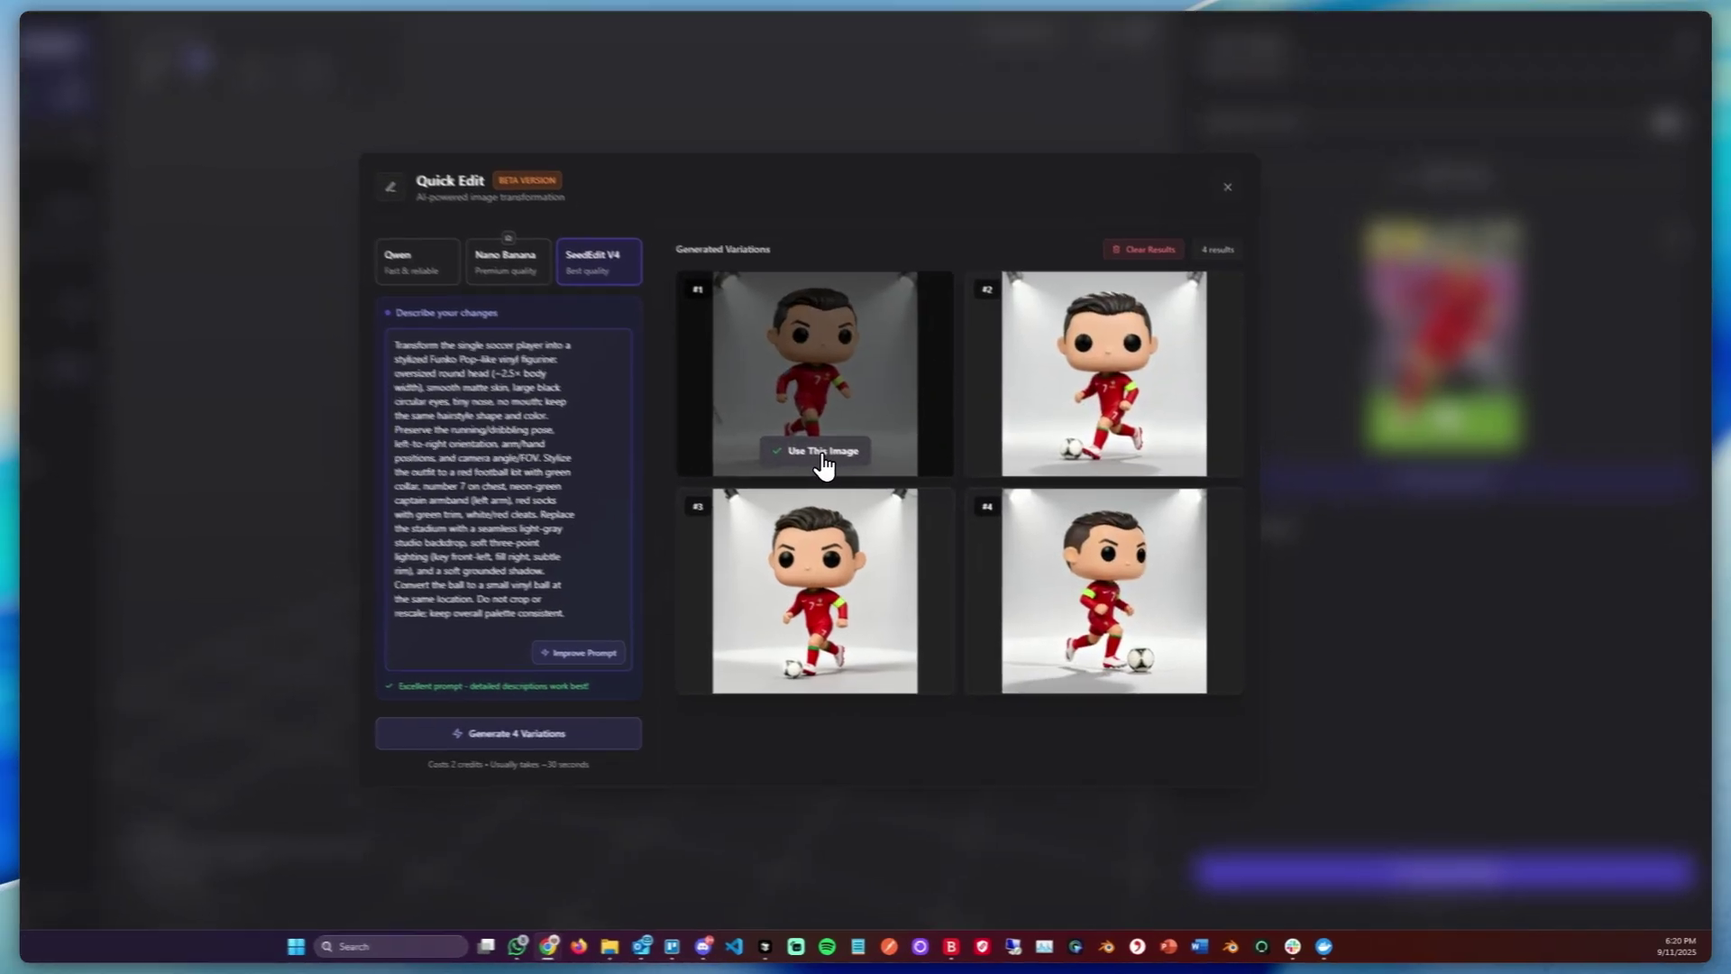
- Use variation #1 as input and generate its 3D model with Detailed Textures
{"action": "left_click", "coordinate": [876, 482]}
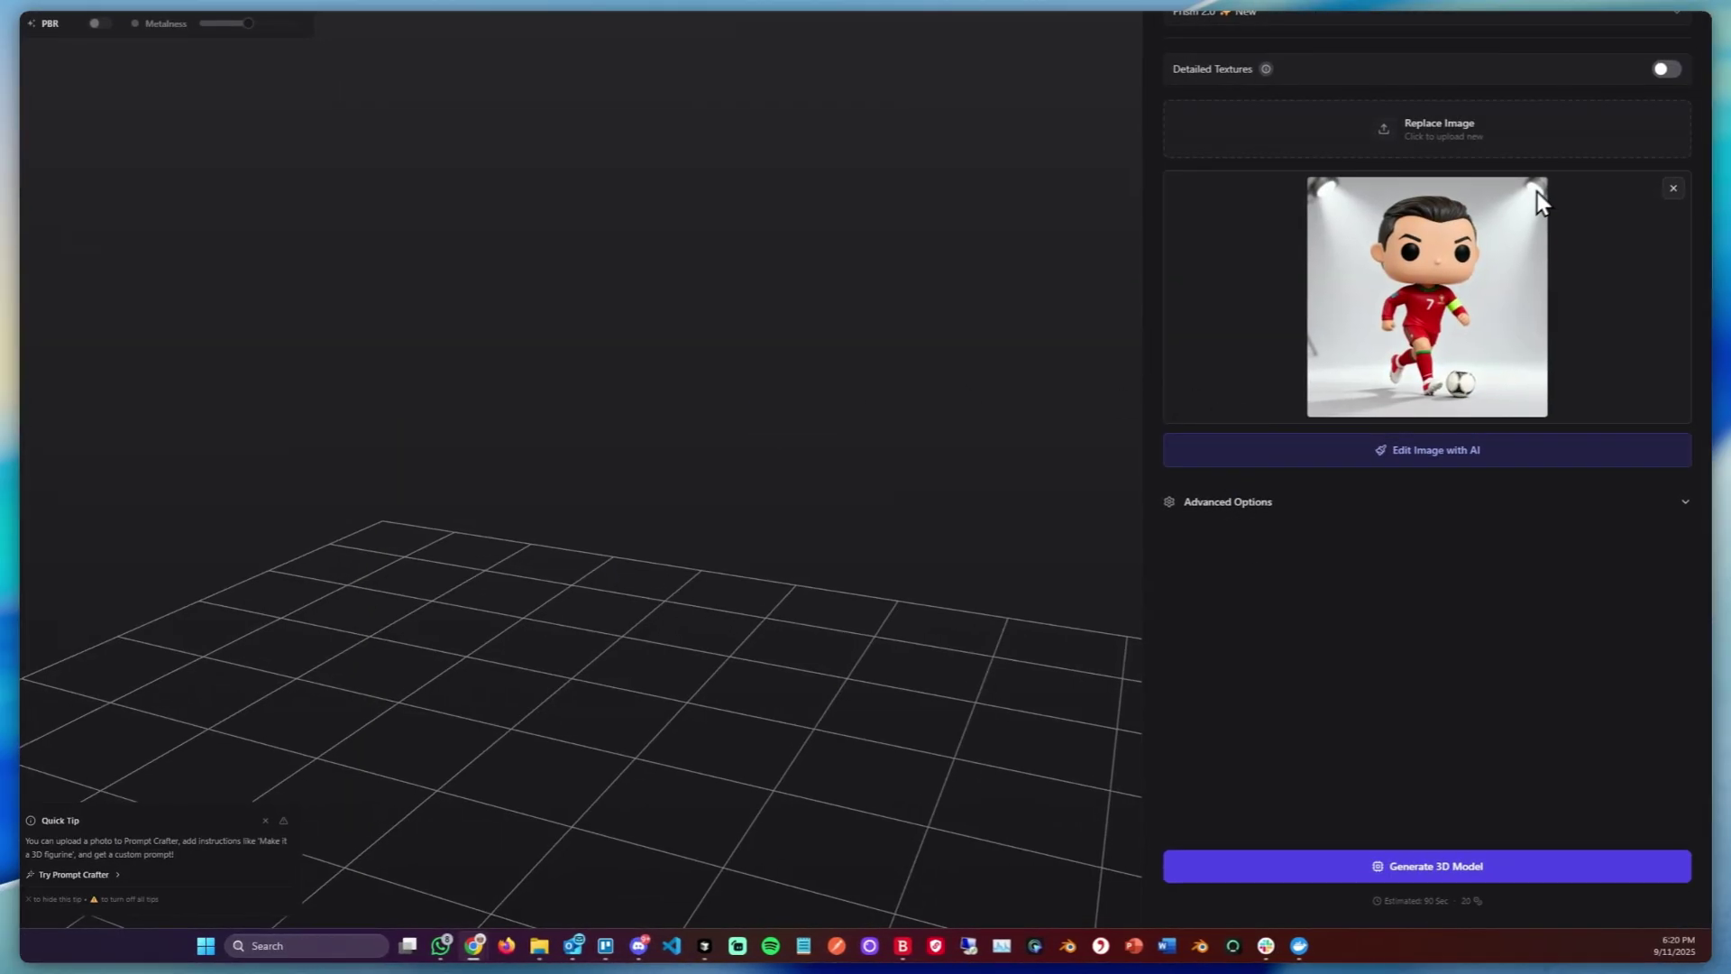
{"action": "left_click", "coordinate": [1664, 70]}
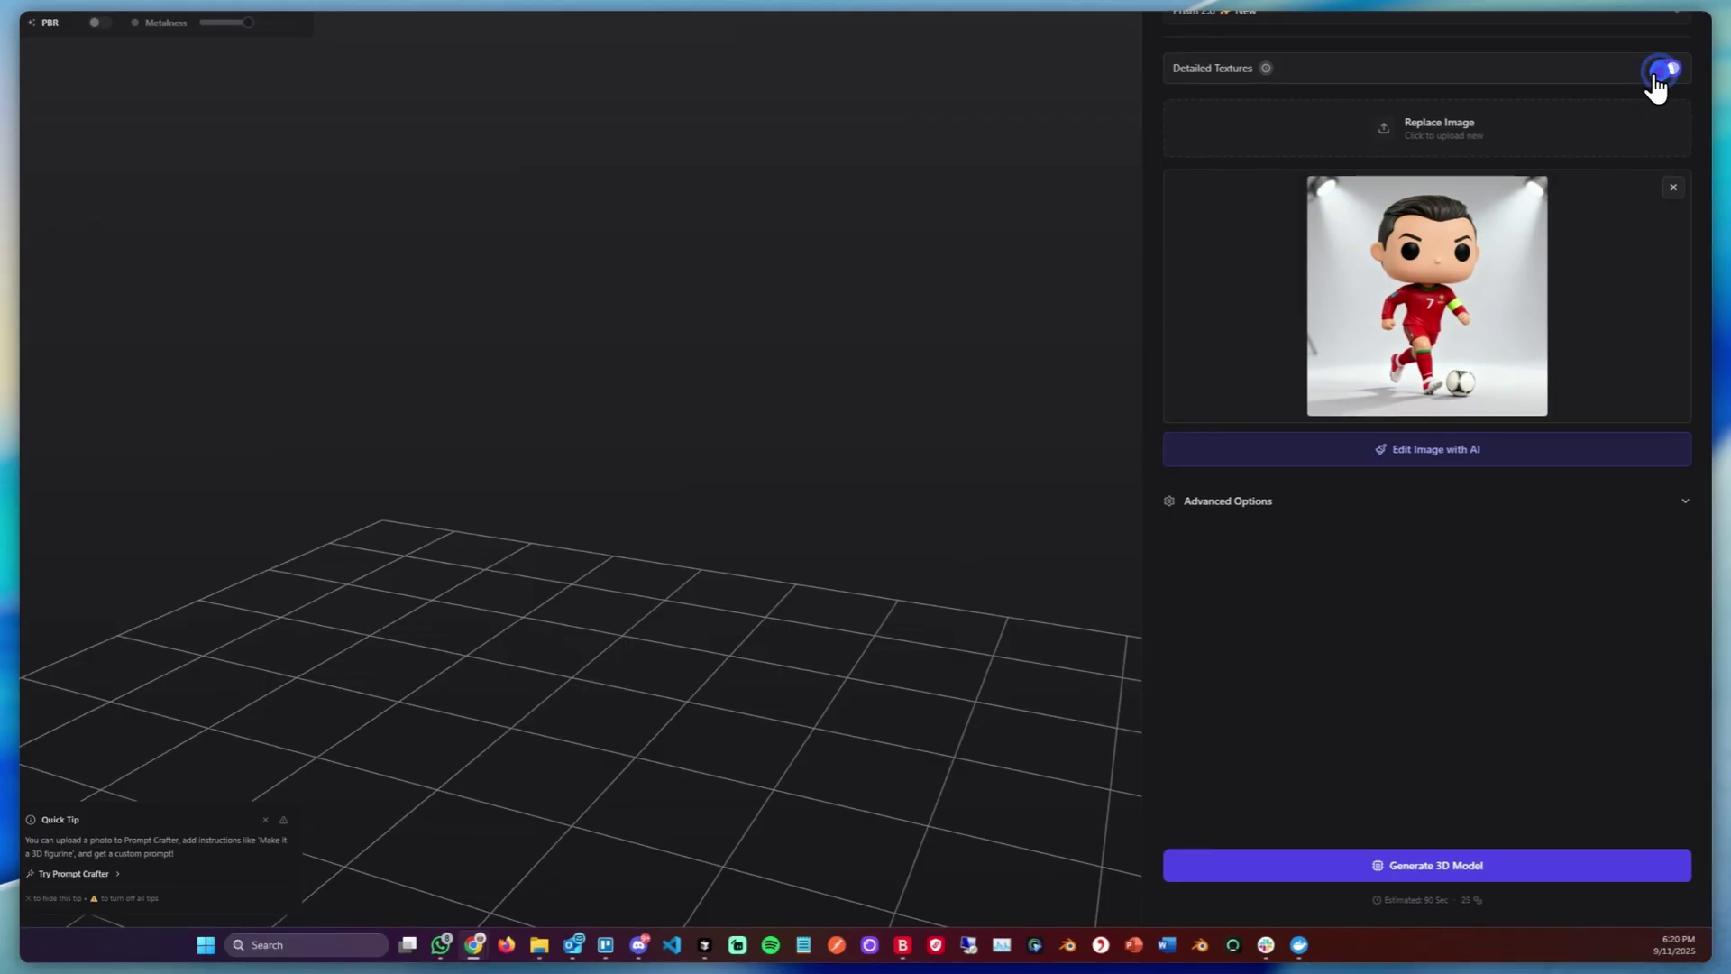
{"action": "left_click", "coordinate": [1360, 868]}
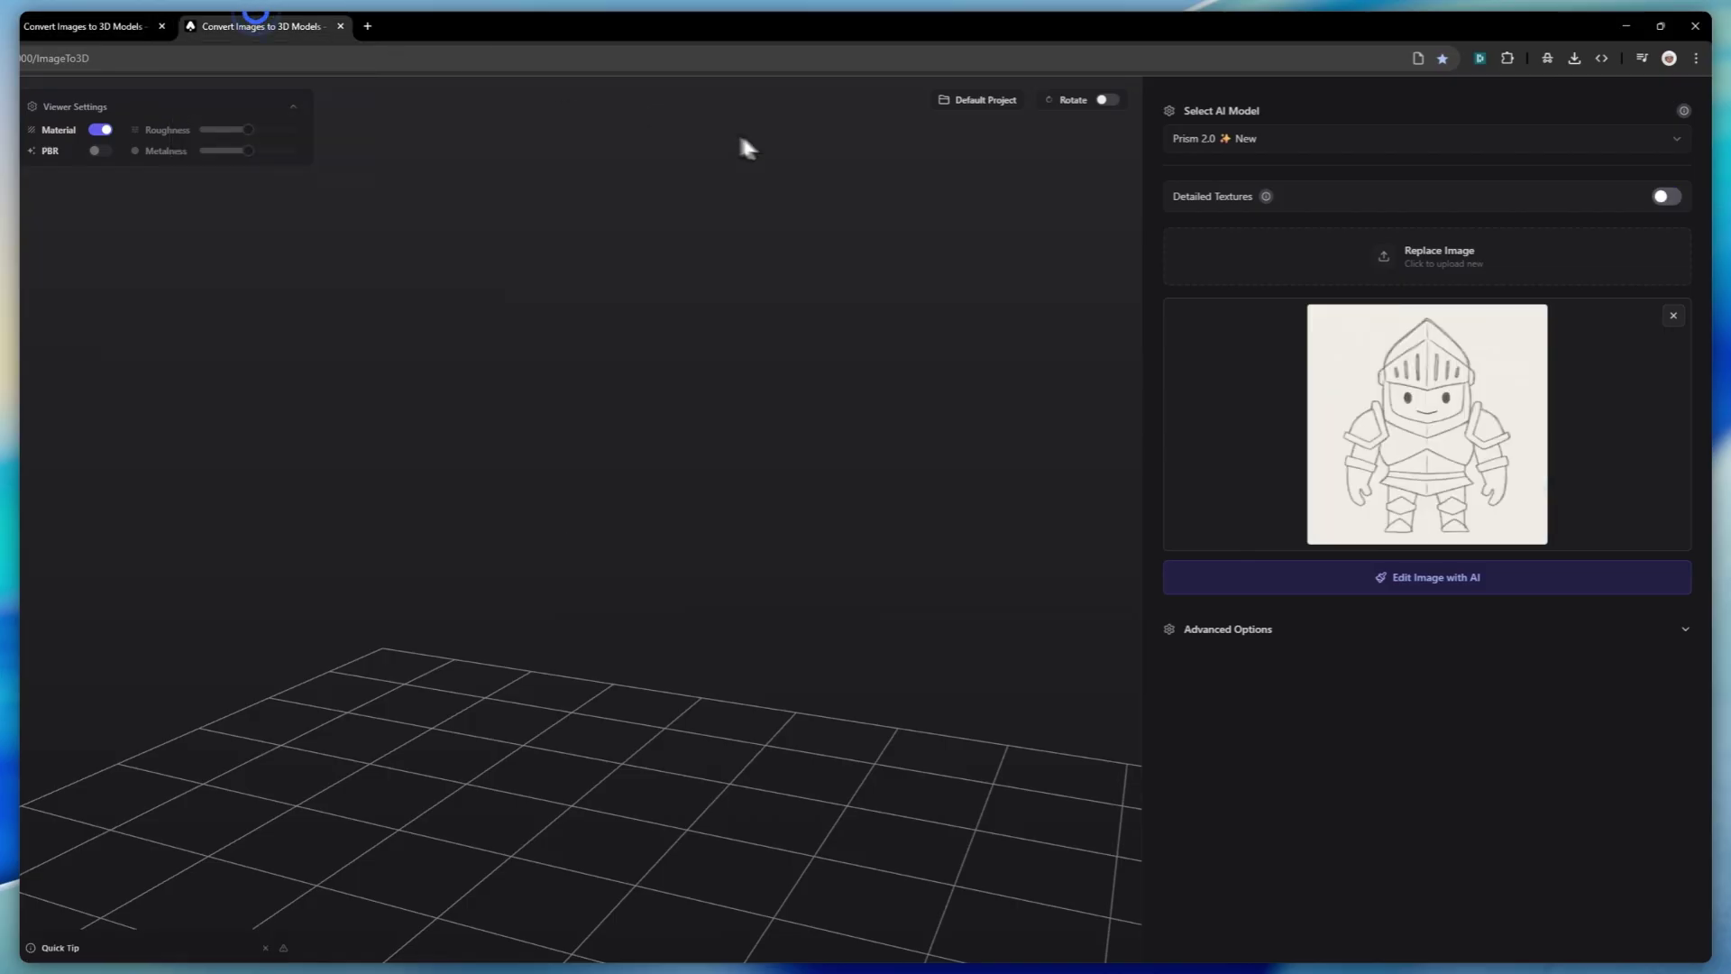
- Prompt 'turn this stylized sketch into a 3d character like a pixar', improve it, generate 4 variations
{"action": "key", "text": "F11"}
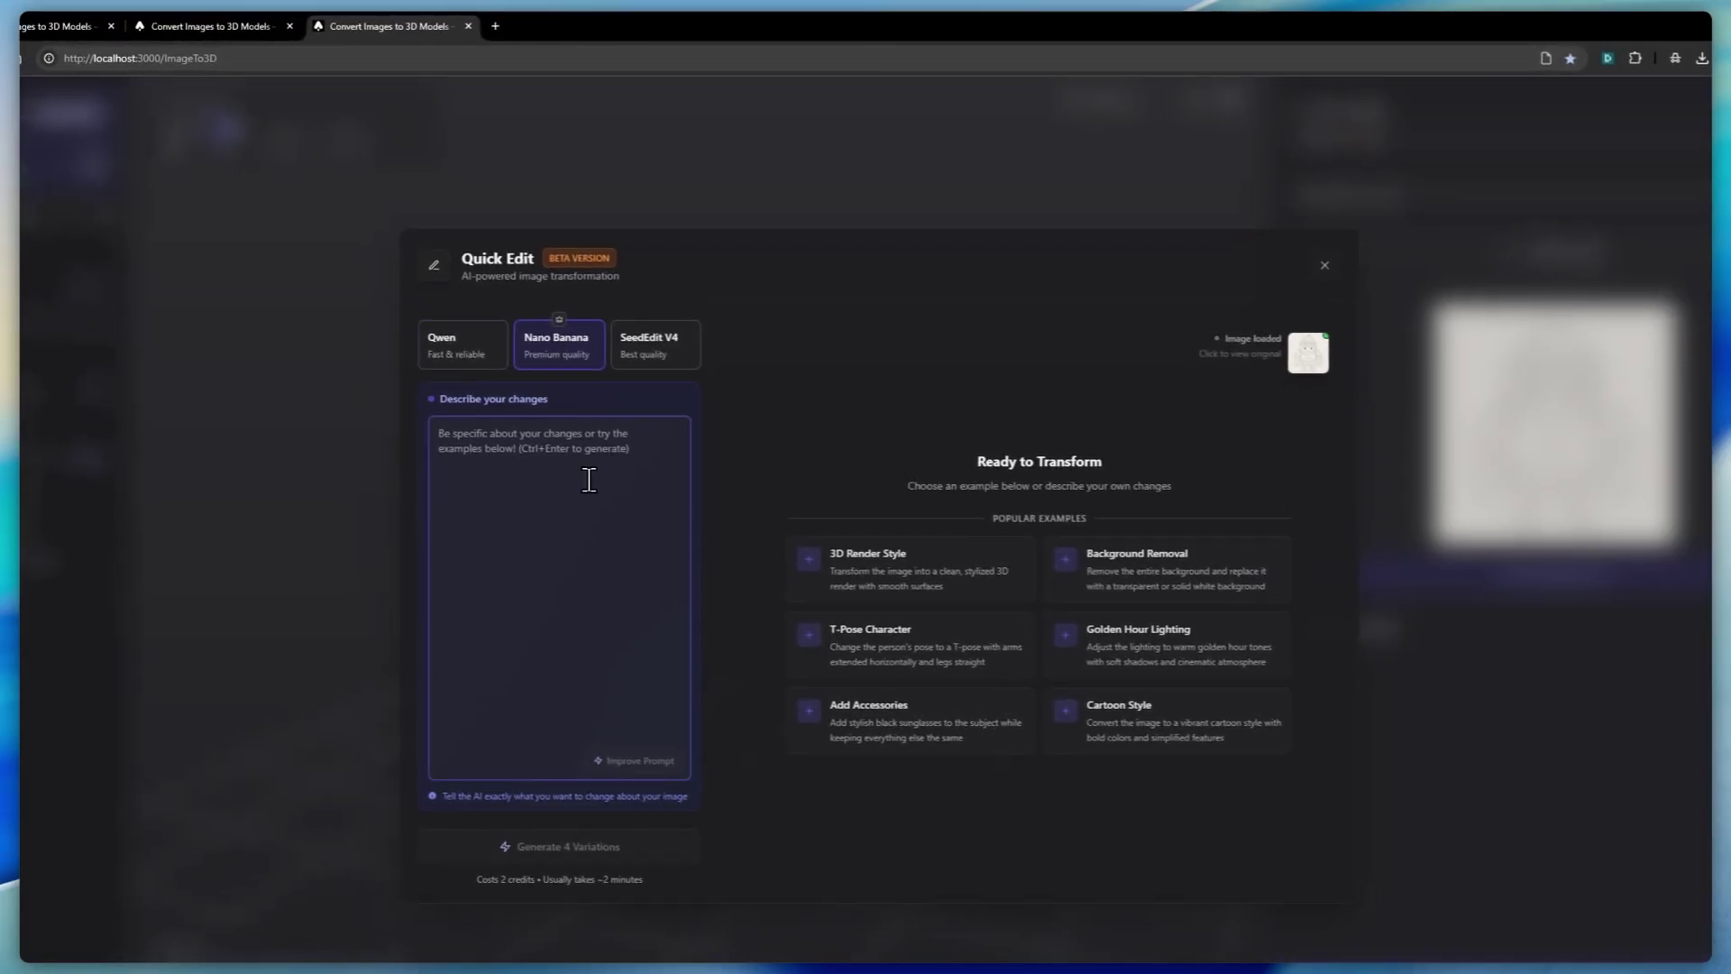
{"action": "left_click", "coordinate": [589, 478]}
{"action": "type", "text": "t"}
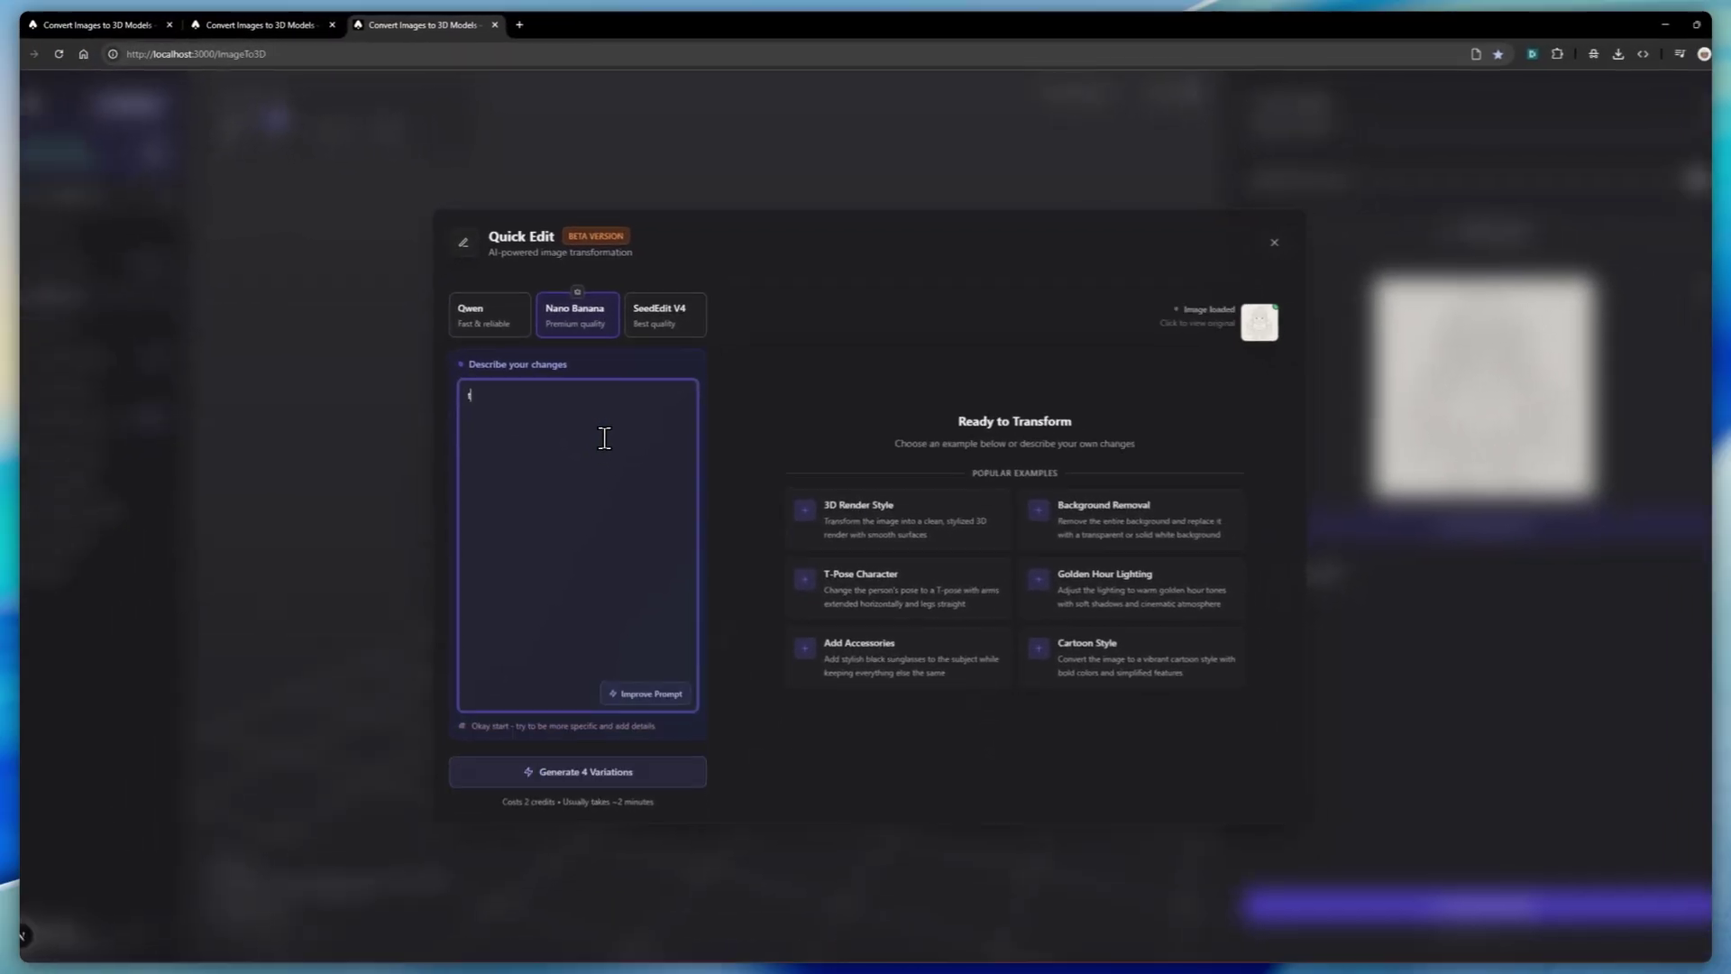
{"action": "type", "text": "urn this styliz"}
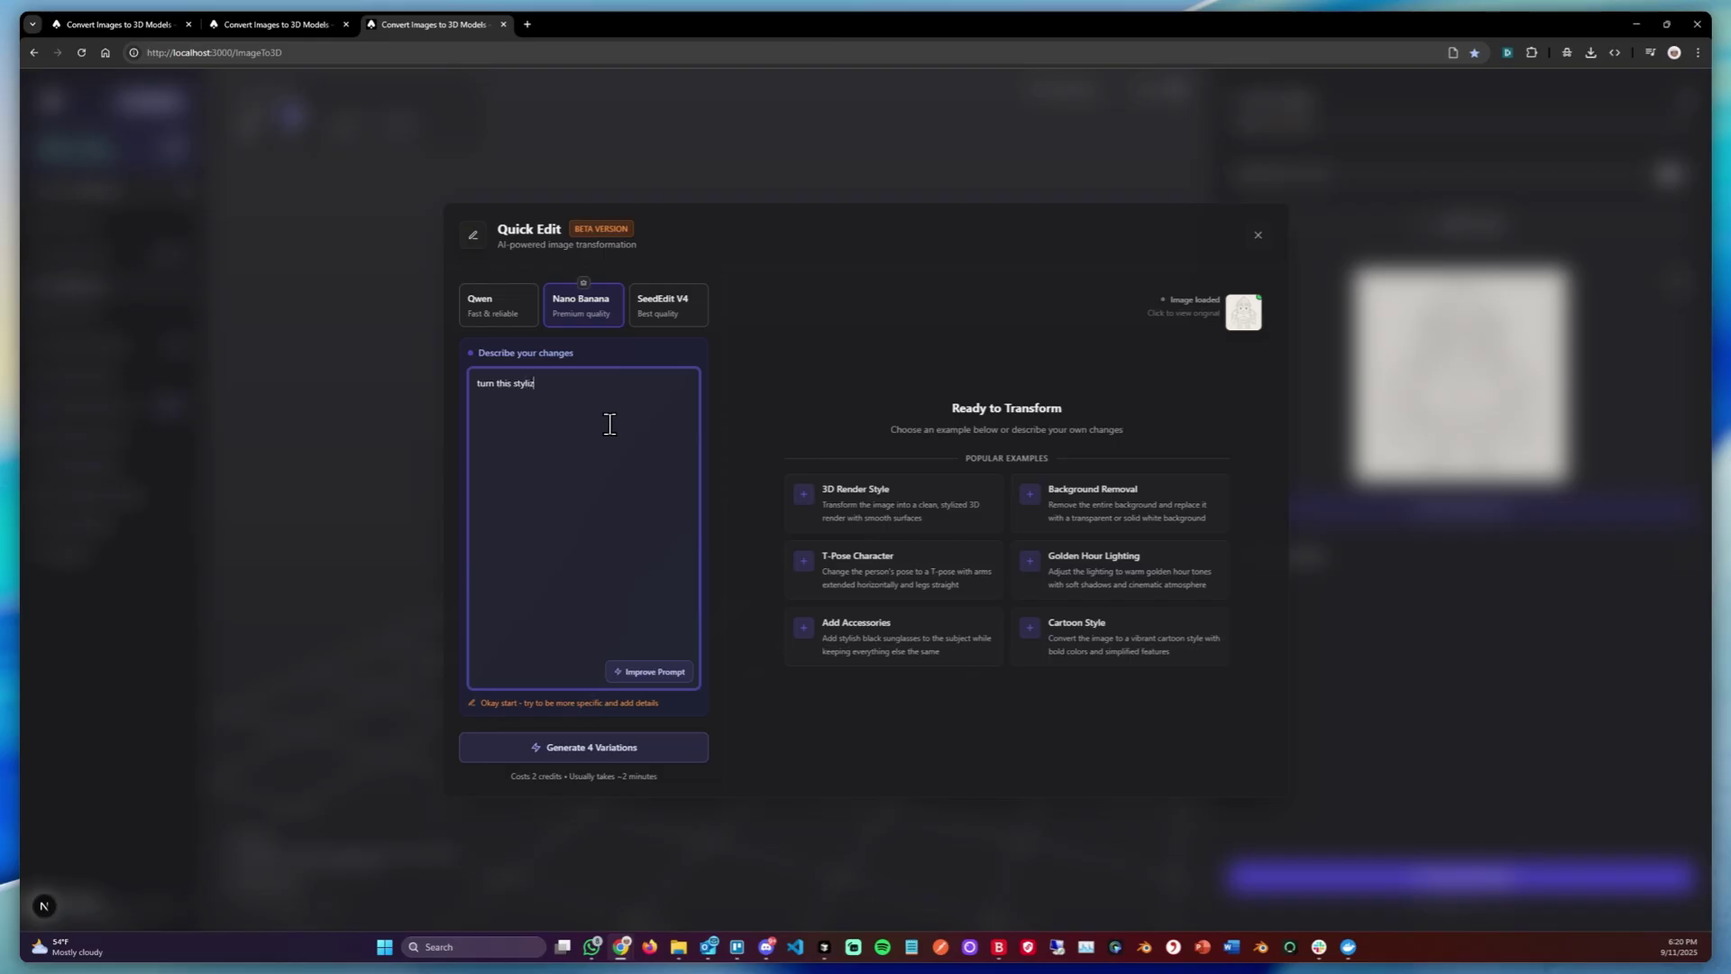
{"action": "type", "text": "ed sketch intoo"}
{"action": "key", "text": "BackSpace"}
{"action": "type", "text": "a 3d character like a ppix"}
{"action": "key", "text": "BackSpace"}
{"action": "key", "text": "BackSpace"}
{"action": "key", "text": "BackSpace"}
{"action": "type", "text": "ixar character or disney character"}
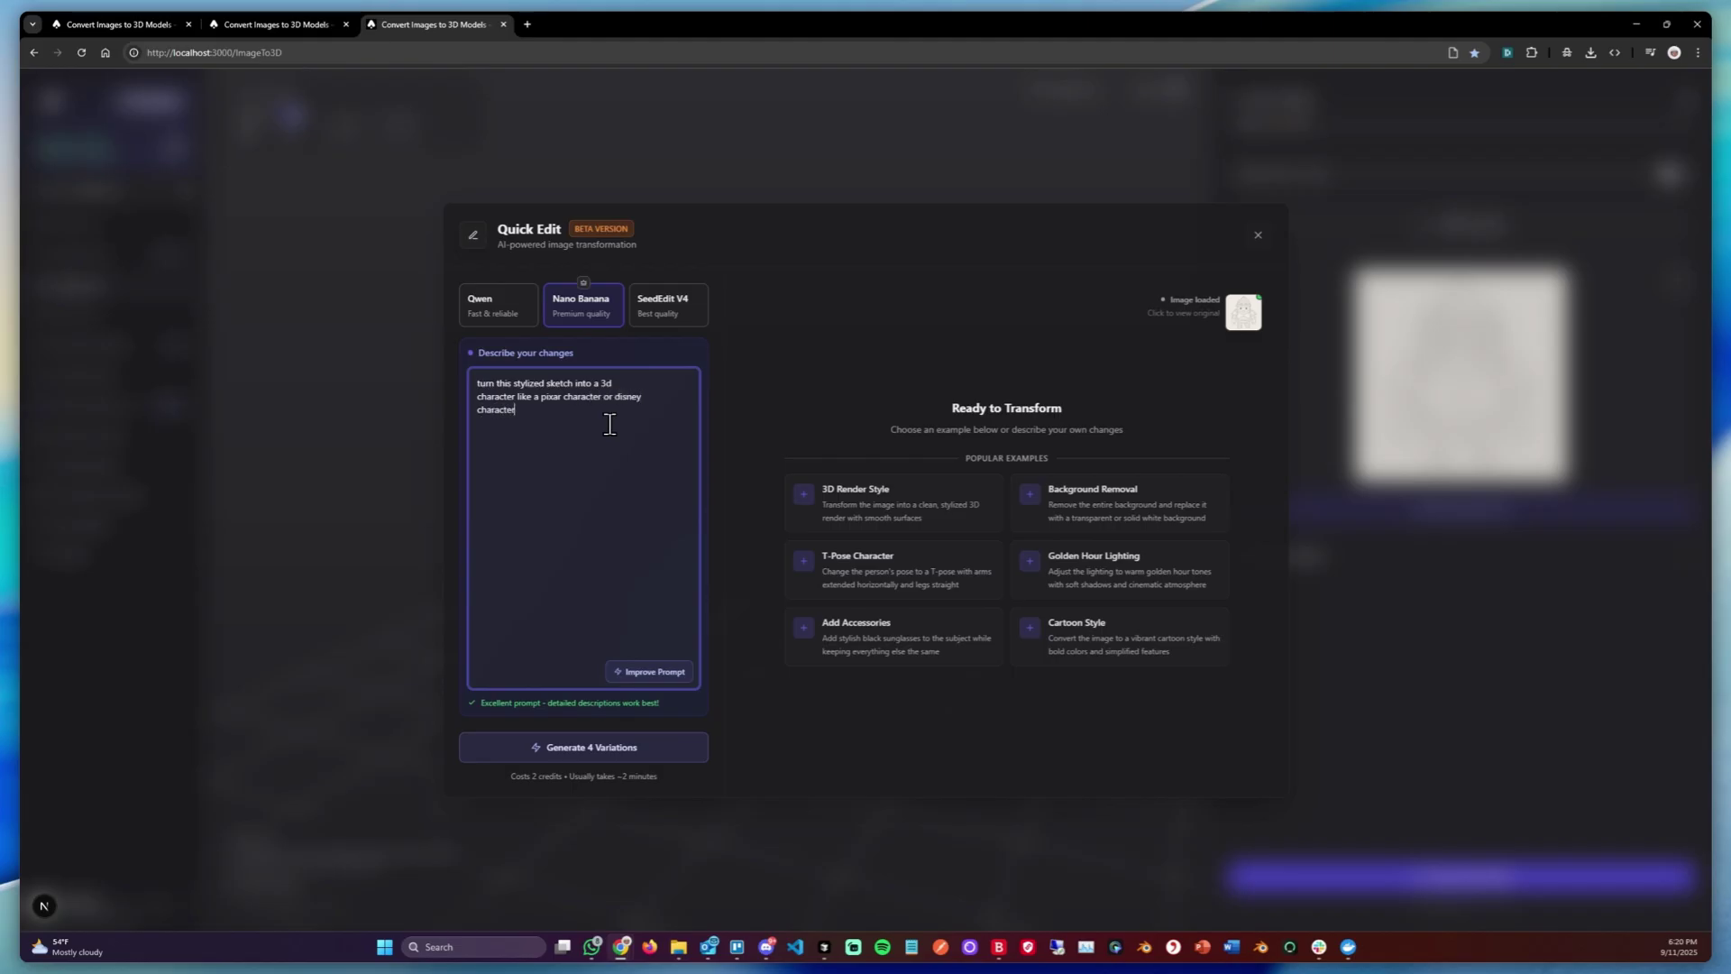
{"action": "left_click", "coordinate": [646, 672]}
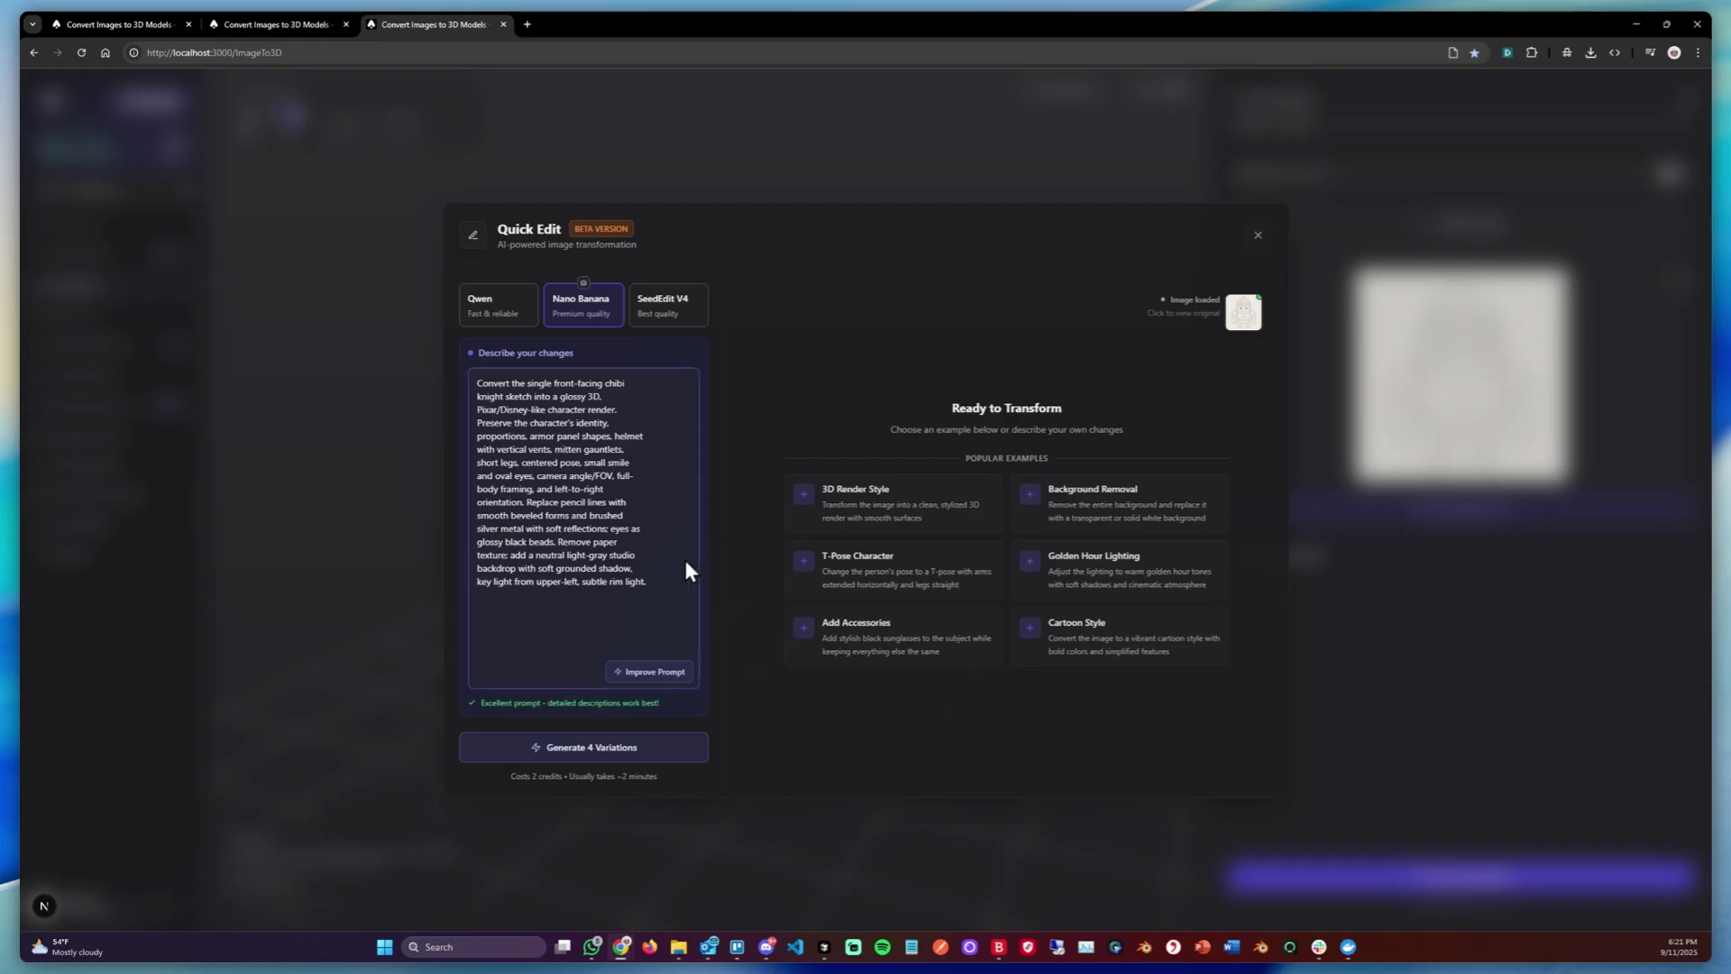
{"action": "left_click", "coordinate": [631, 748]}
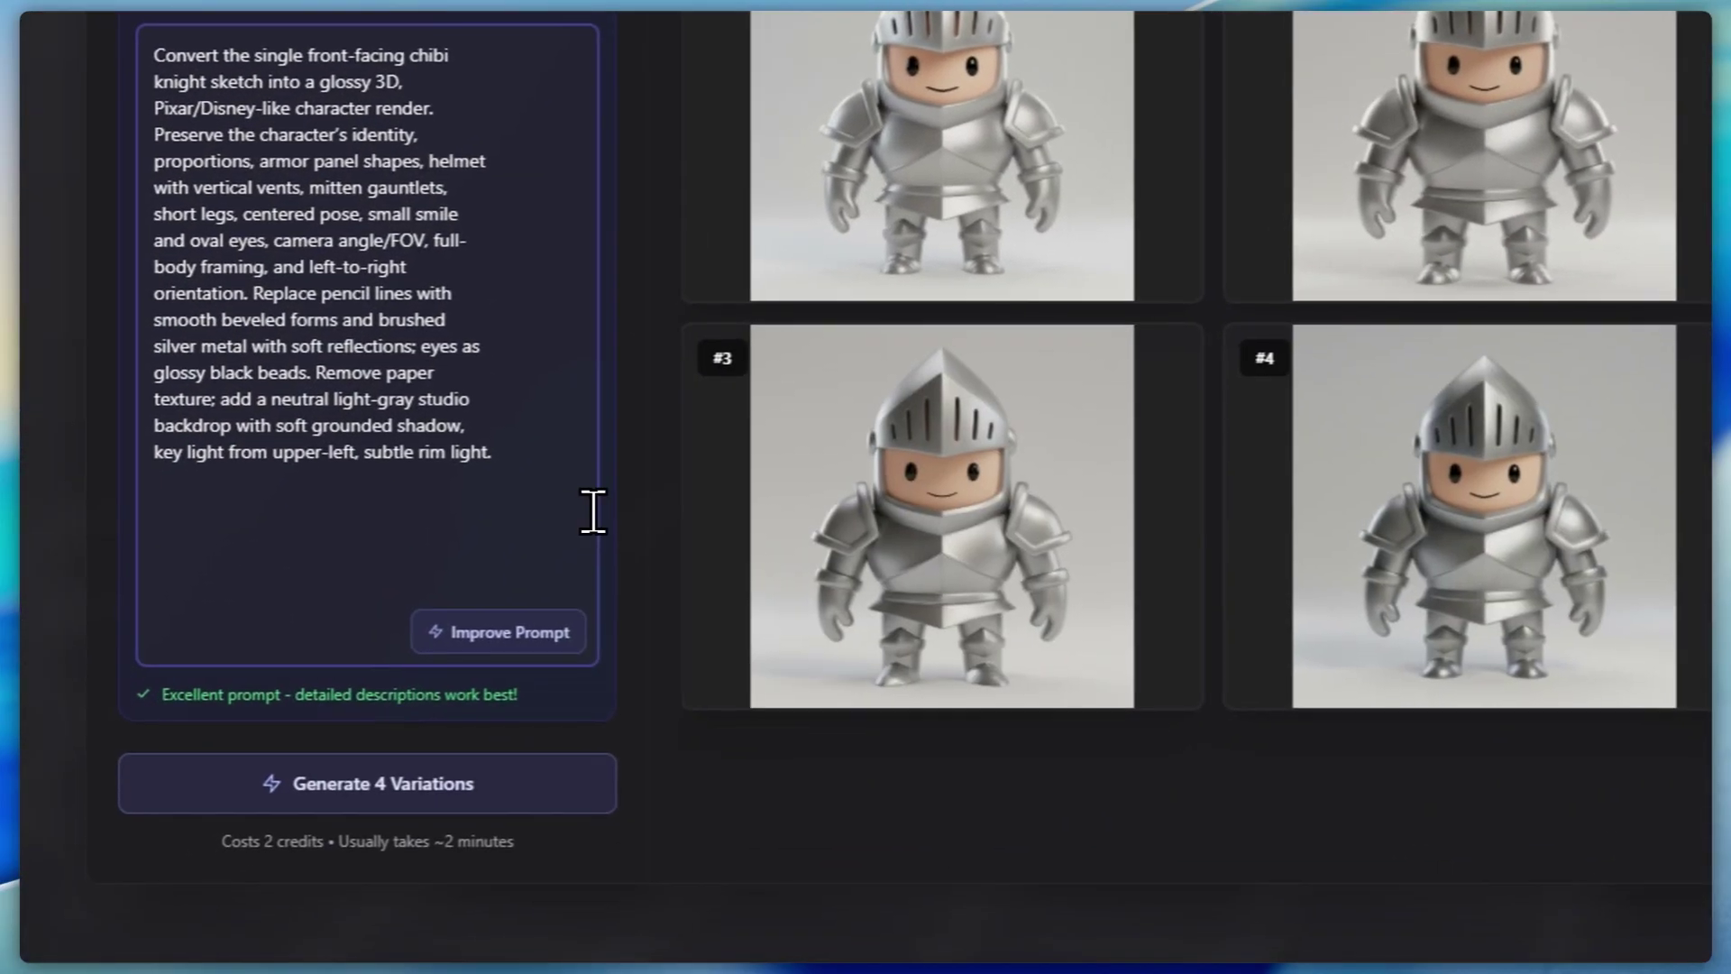
- Make the first glossy knight variation the Image to 3D input to start its model
{"action": "left_click_drag", "start_coordinate": [419, 525], "coordinate": [273, 219]}
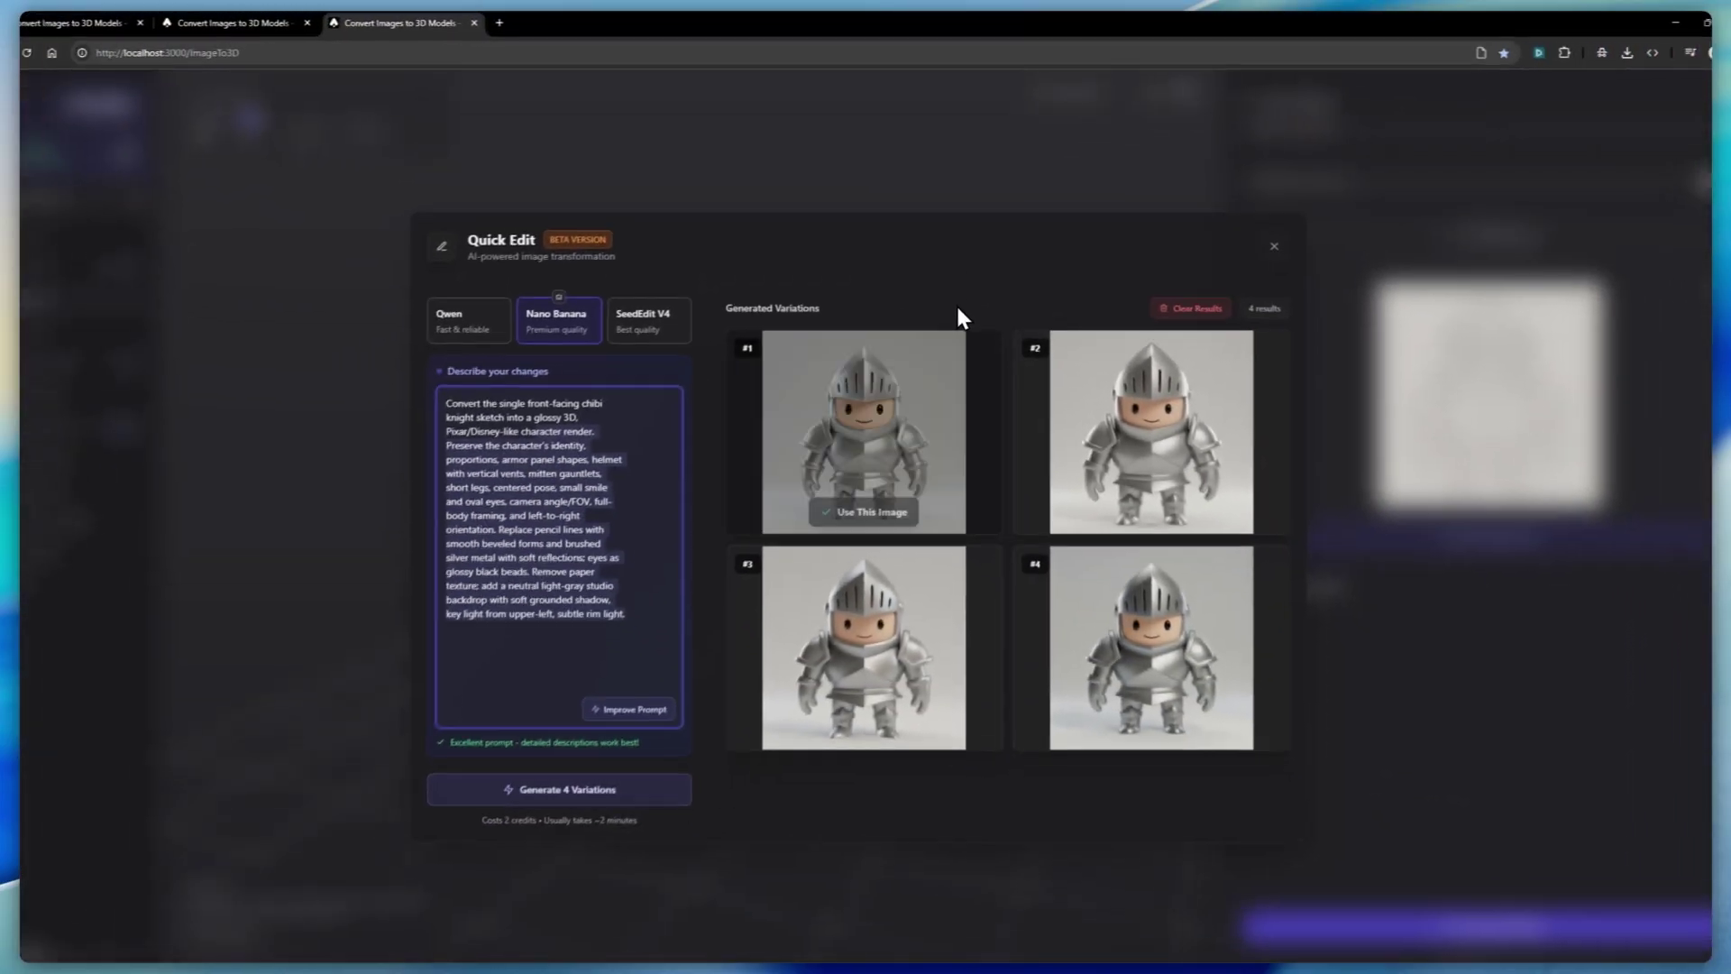
{"action": "mouse_move", "coordinate": [906, 641]}
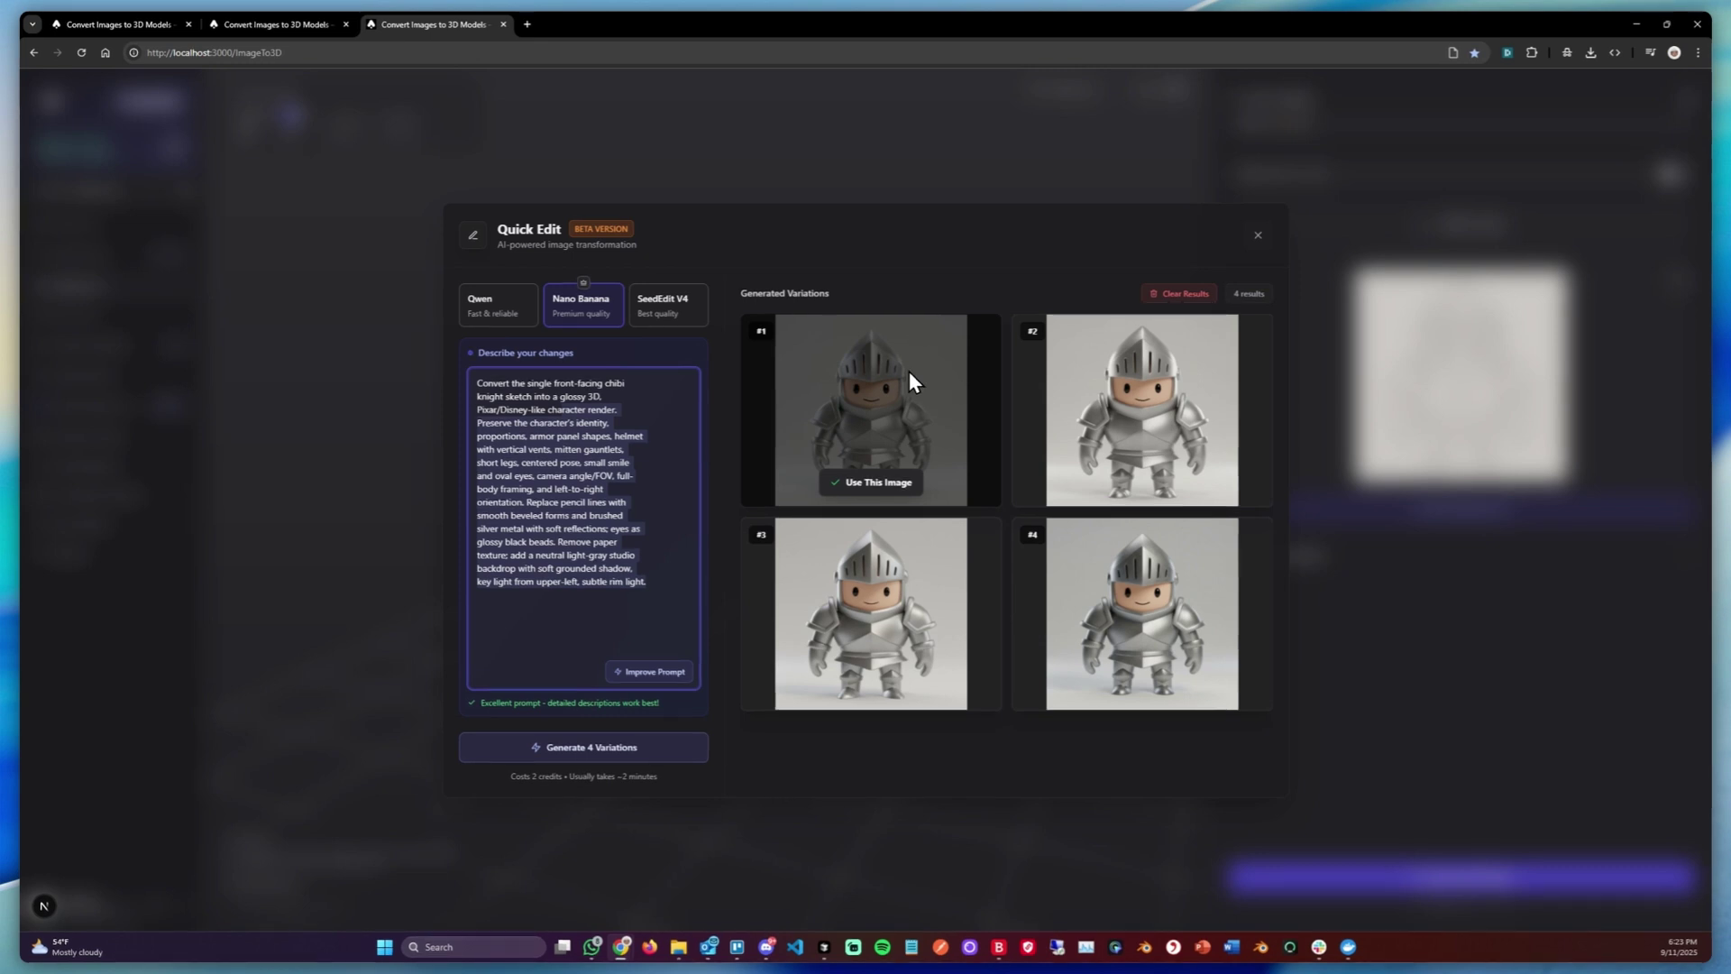
{"action": "mouse_move", "coordinate": [1065, 588]}
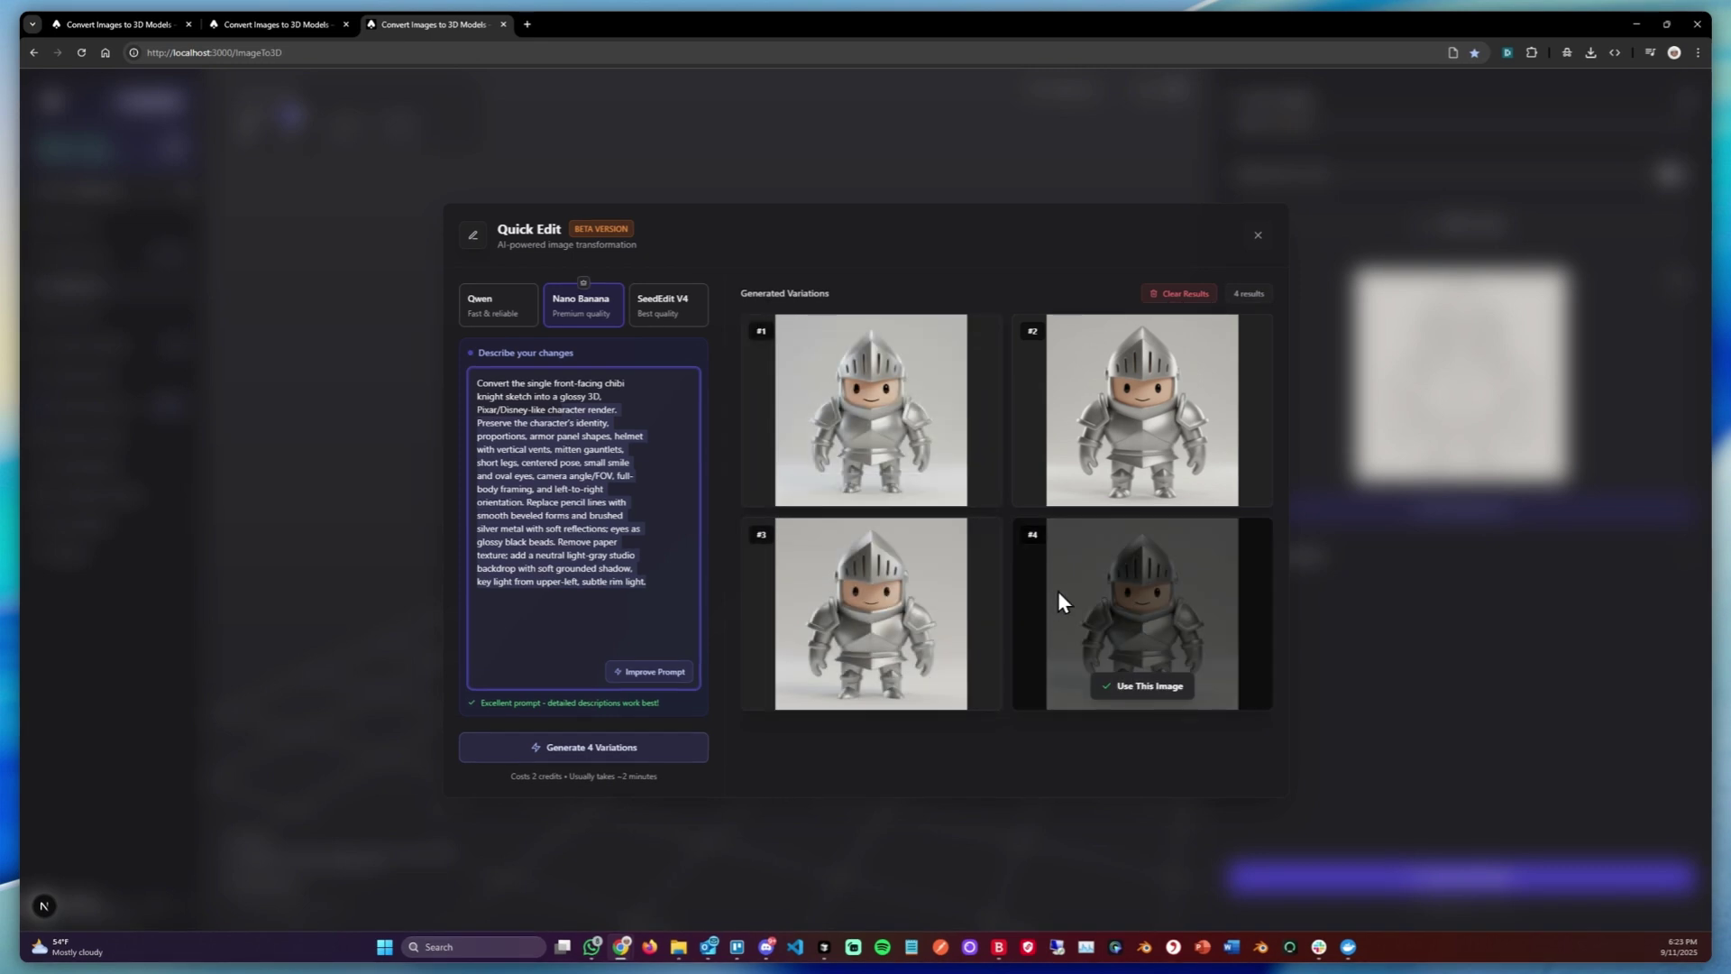
{"action": "mouse_move", "coordinate": [956, 411]}
{"action": "left_click", "coordinate": [871, 484]}
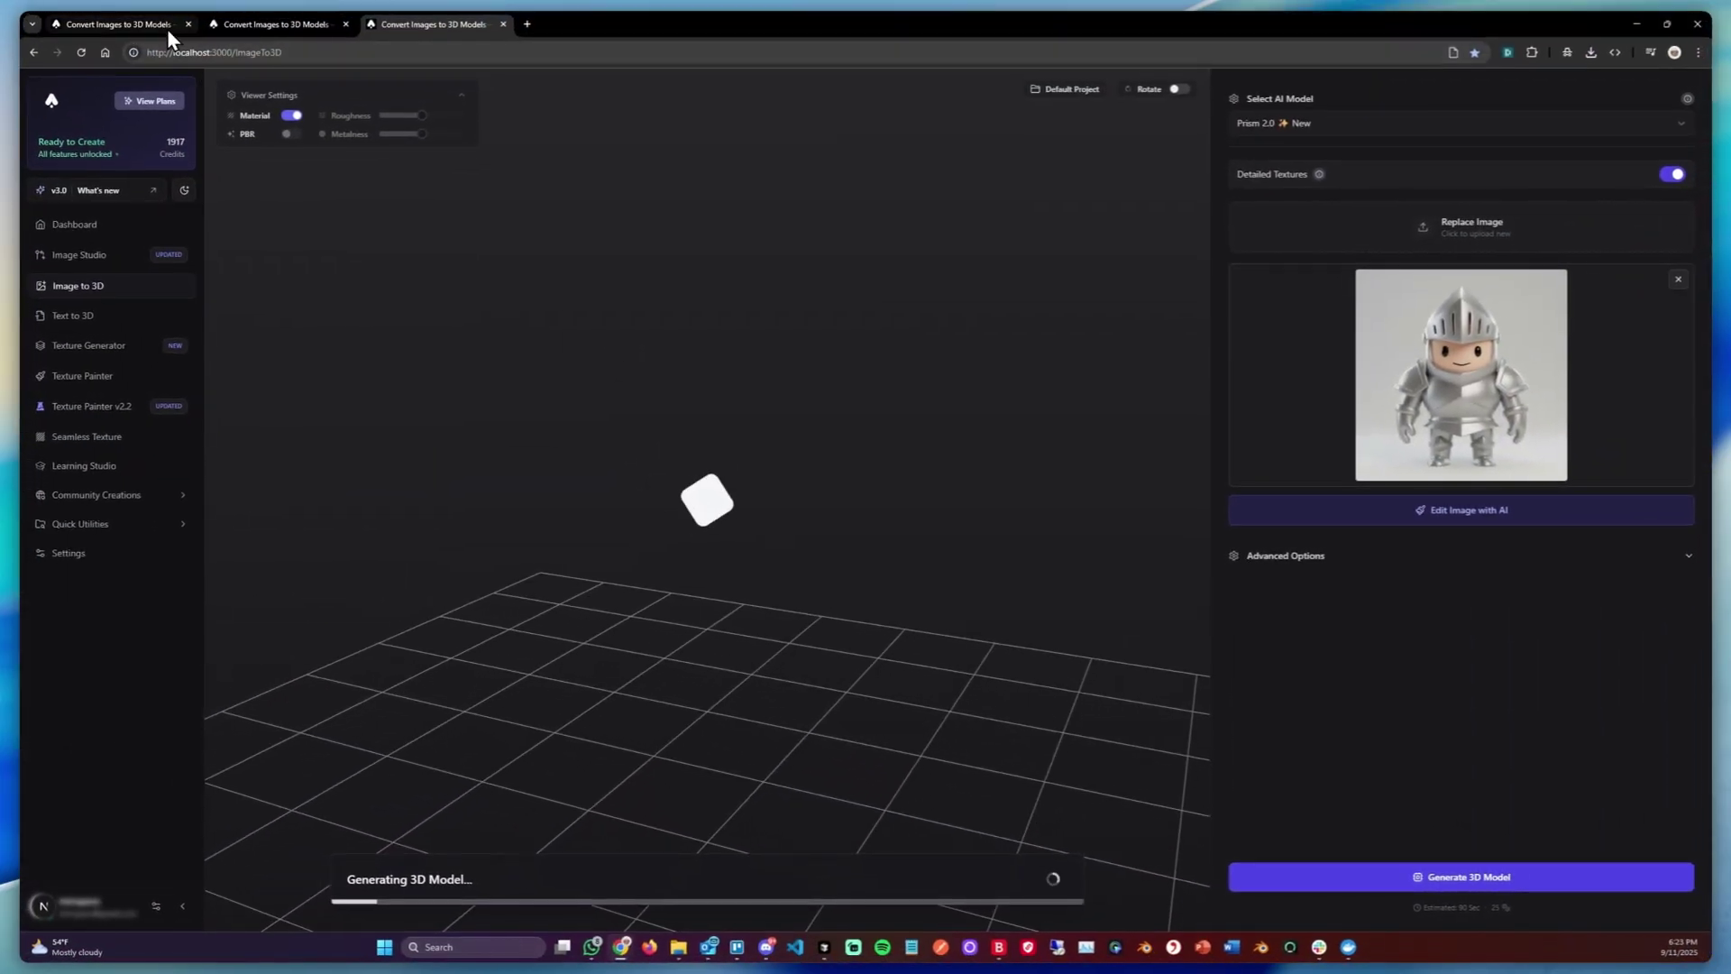
- Switch to the finished wooden warrior model, orbit it, and check then dismiss Remesh options
{"action": "left_click", "coordinate": [164, 24]}
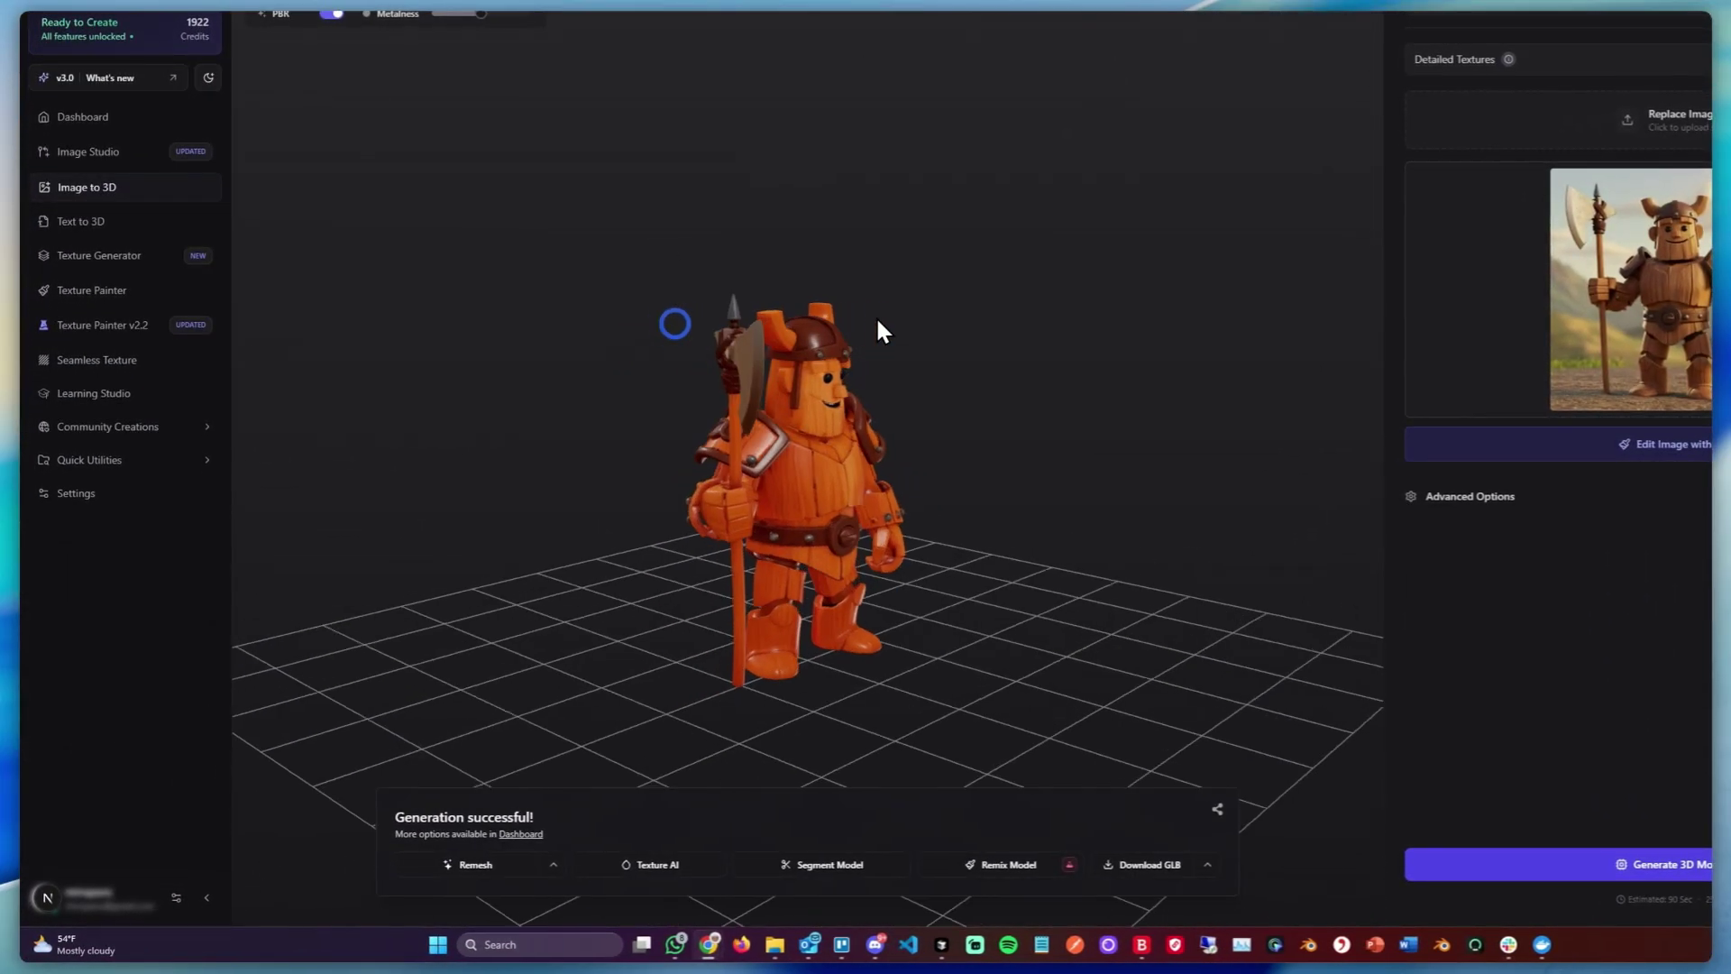
{"action": "left_click_drag", "start_coordinate": [879, 329], "coordinate": [657, 302]}
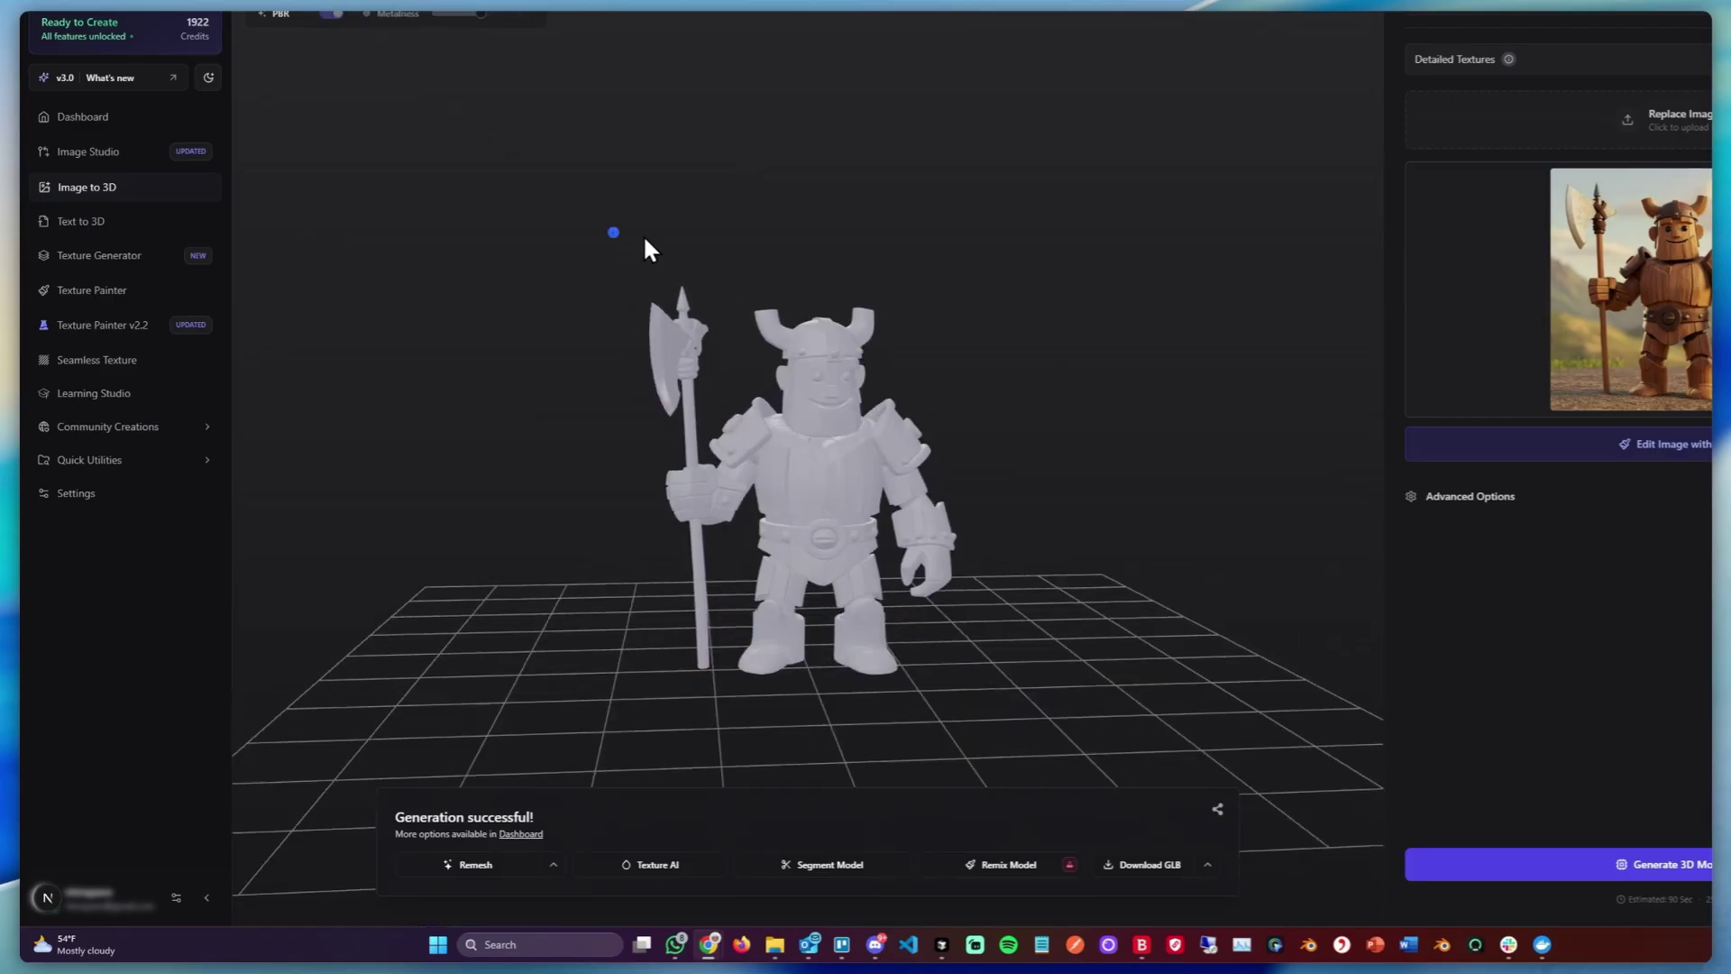
{"action": "left_click_drag", "start_coordinate": [677, 259], "coordinate": [523, 255]}
{"action": "left_click", "coordinate": [502, 861]}
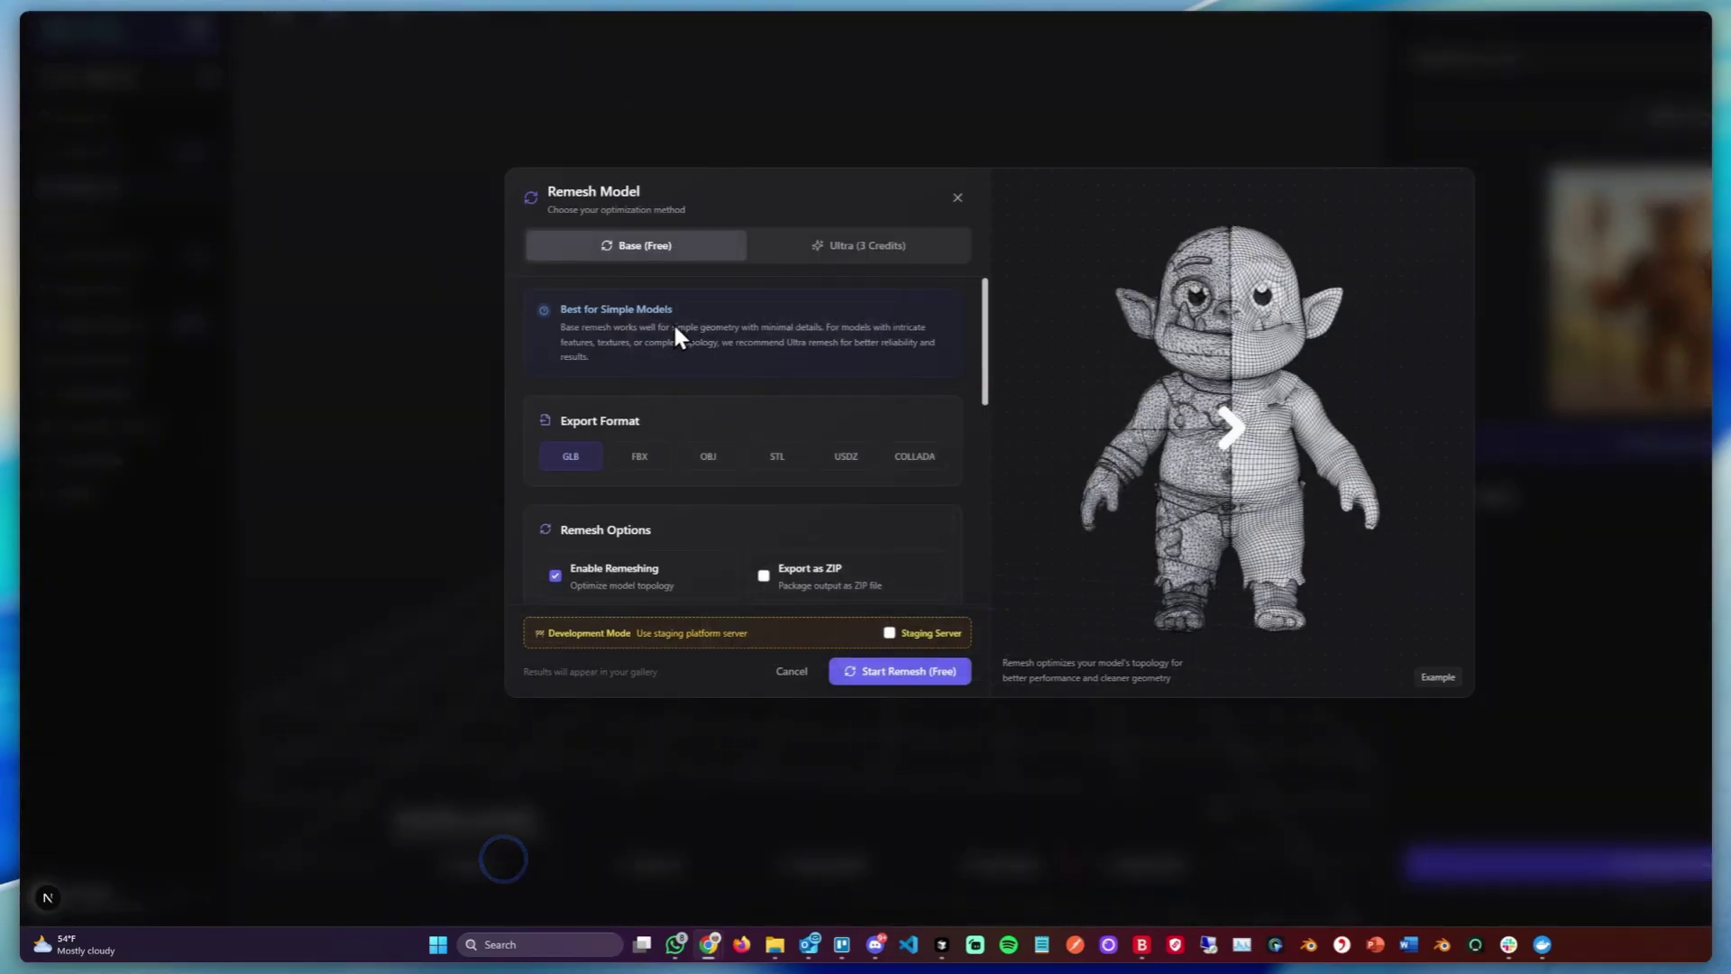
{"action": "left_click", "coordinate": [398, 344]}
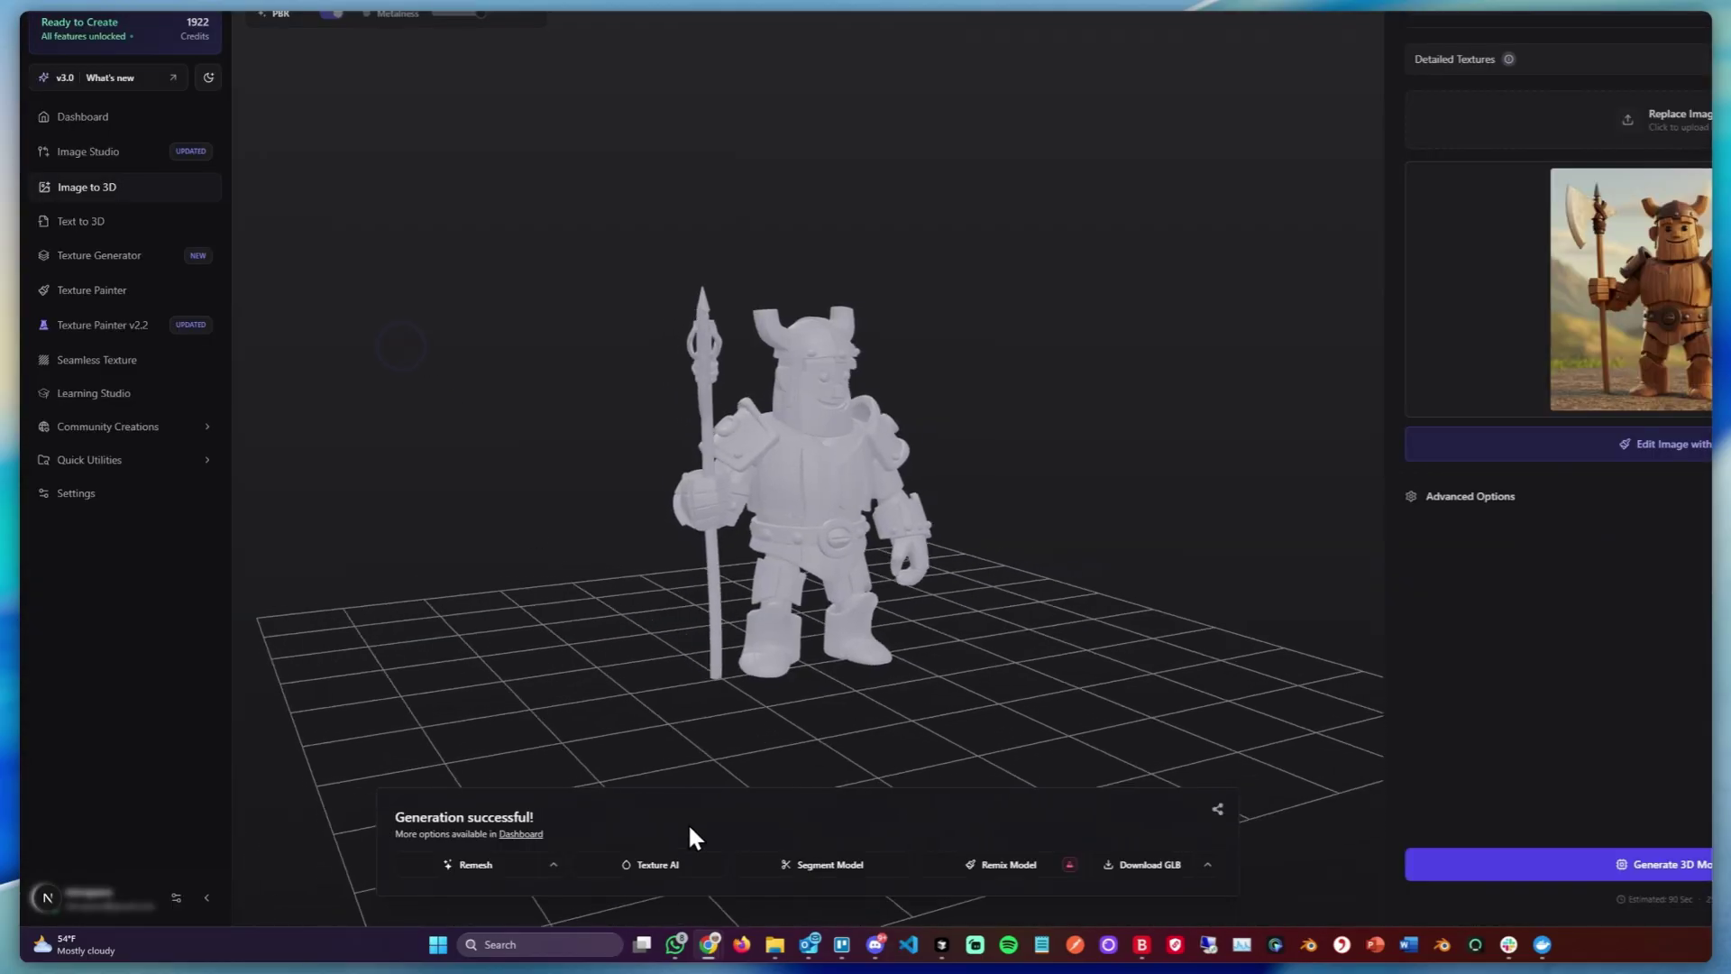
- Orbit the warrior to face front and reveal the extra download formats beside Download GLB
{"action": "left_click_drag", "start_coordinate": [939, 533], "coordinate": [786, 523]}
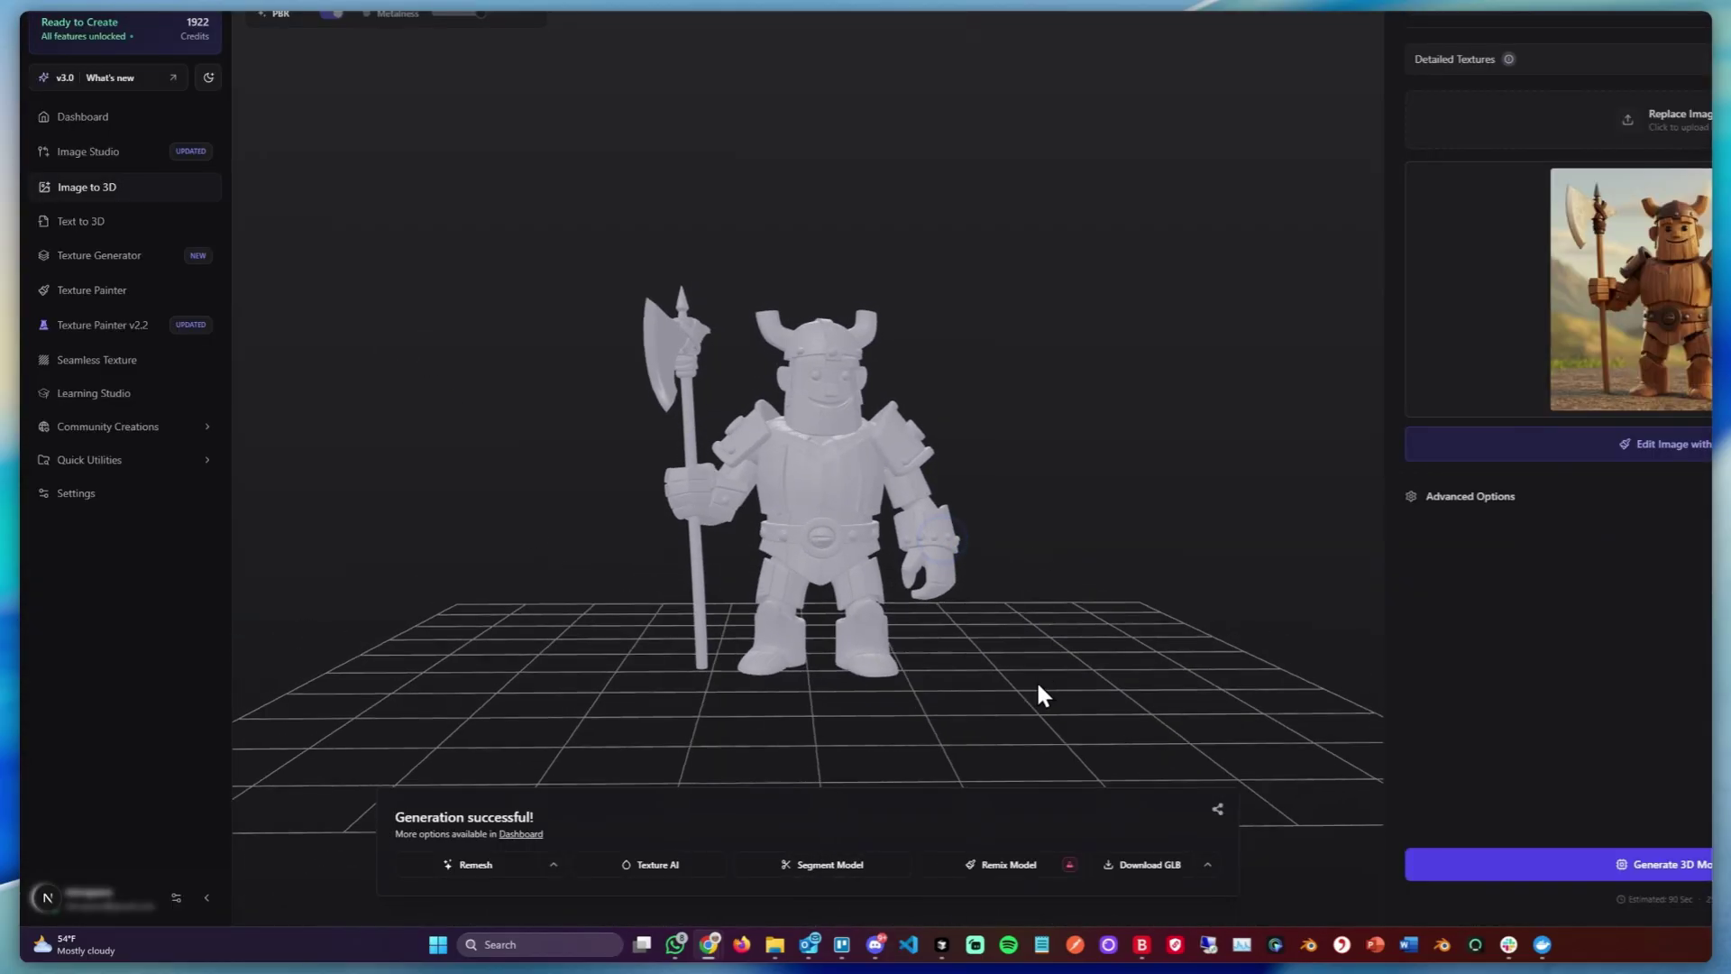
{"action": "left_click_drag", "start_coordinate": [972, 482], "coordinate": [997, 613]}
{"action": "left_click", "coordinate": [1207, 864]}
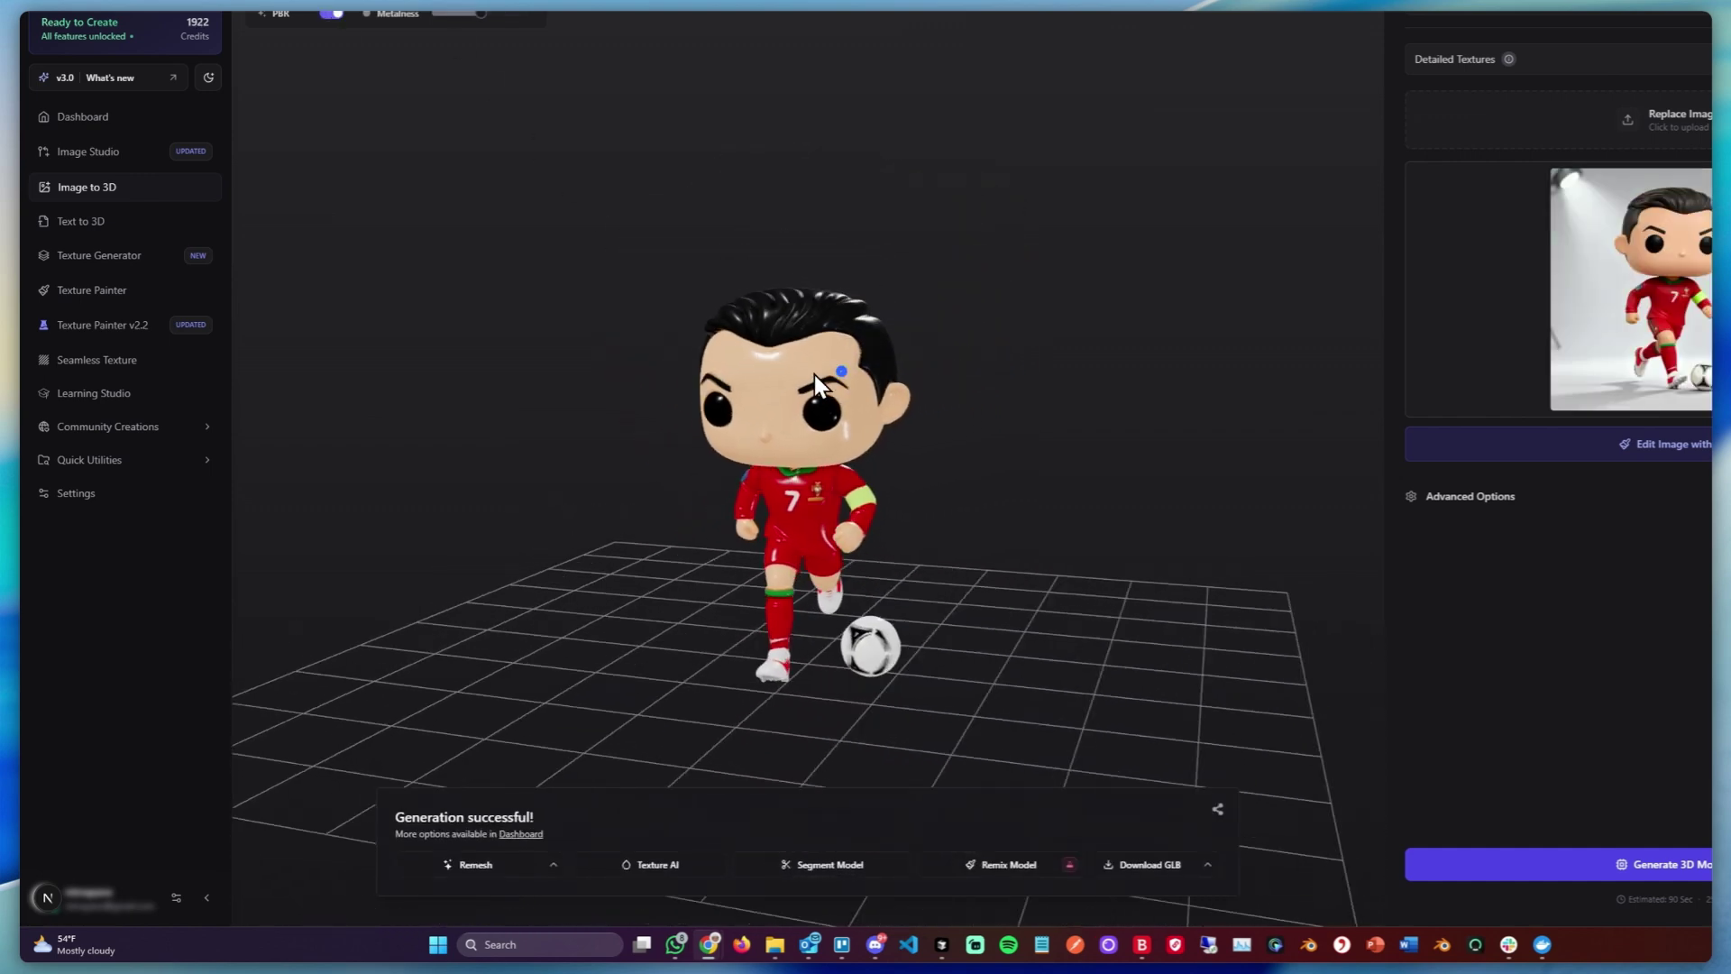
{"action": "left_click", "coordinate": [841, 369]}
{"action": "left_click", "coordinate": [332, 13]}
{"action": "left_click_drag", "start_coordinate": [566, 160], "coordinate": [382, 105]}
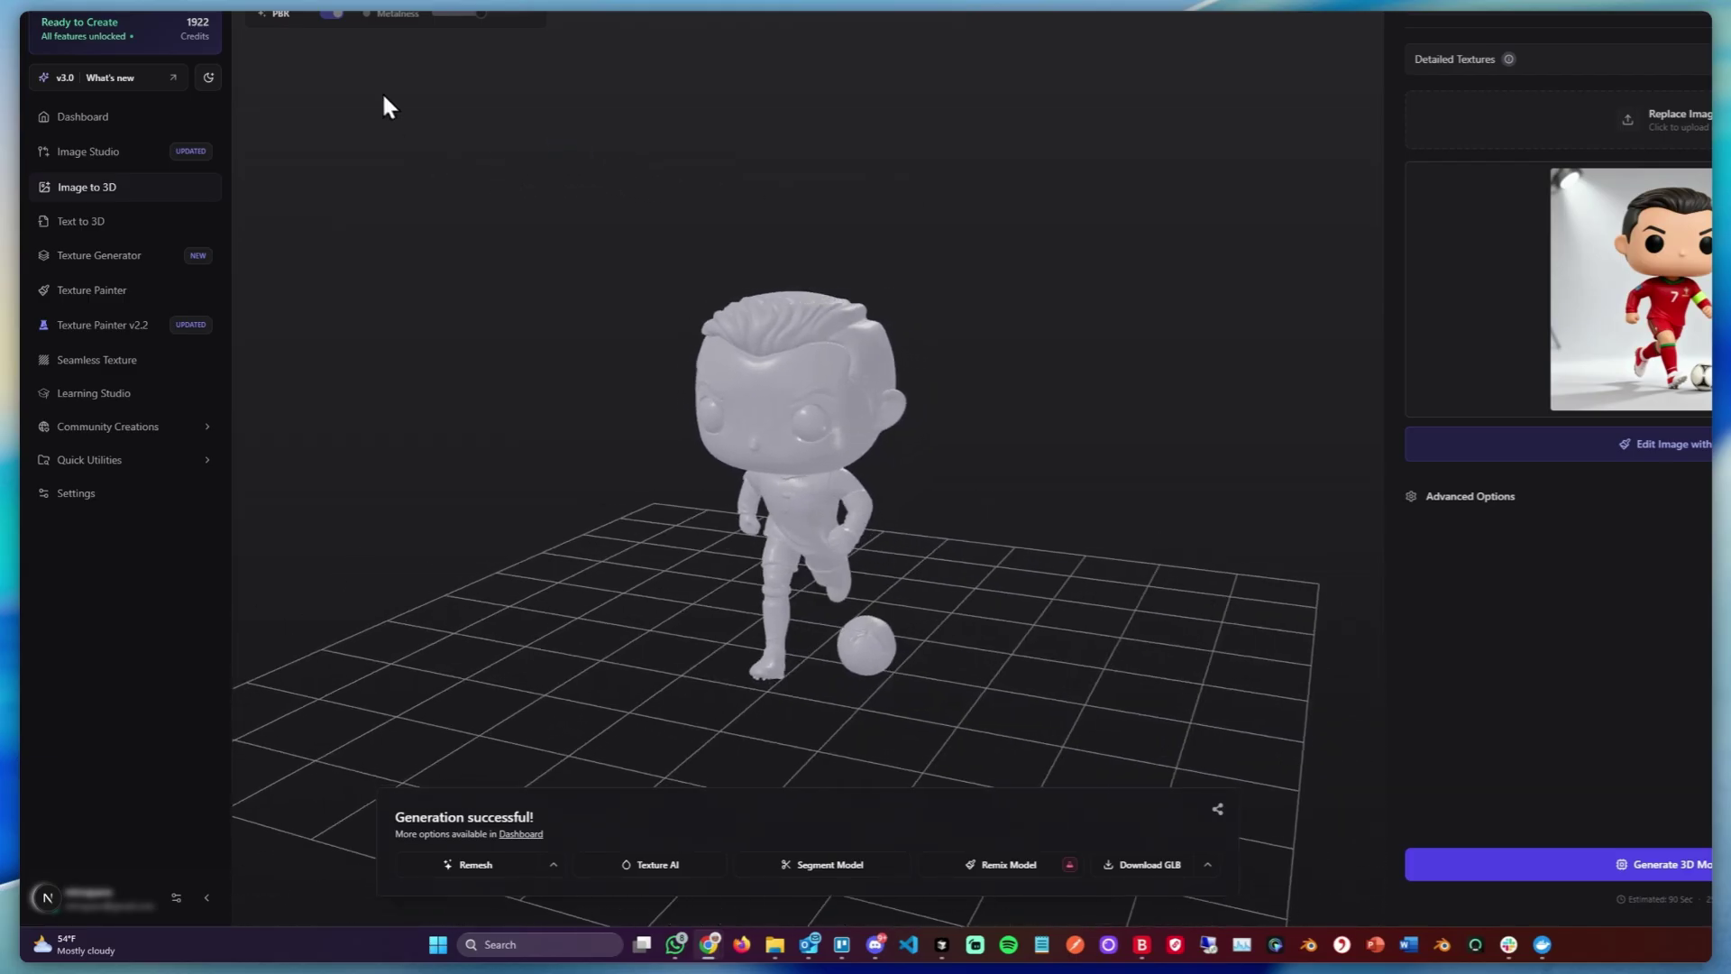
{"action": "left_click", "coordinate": [332, 13]}
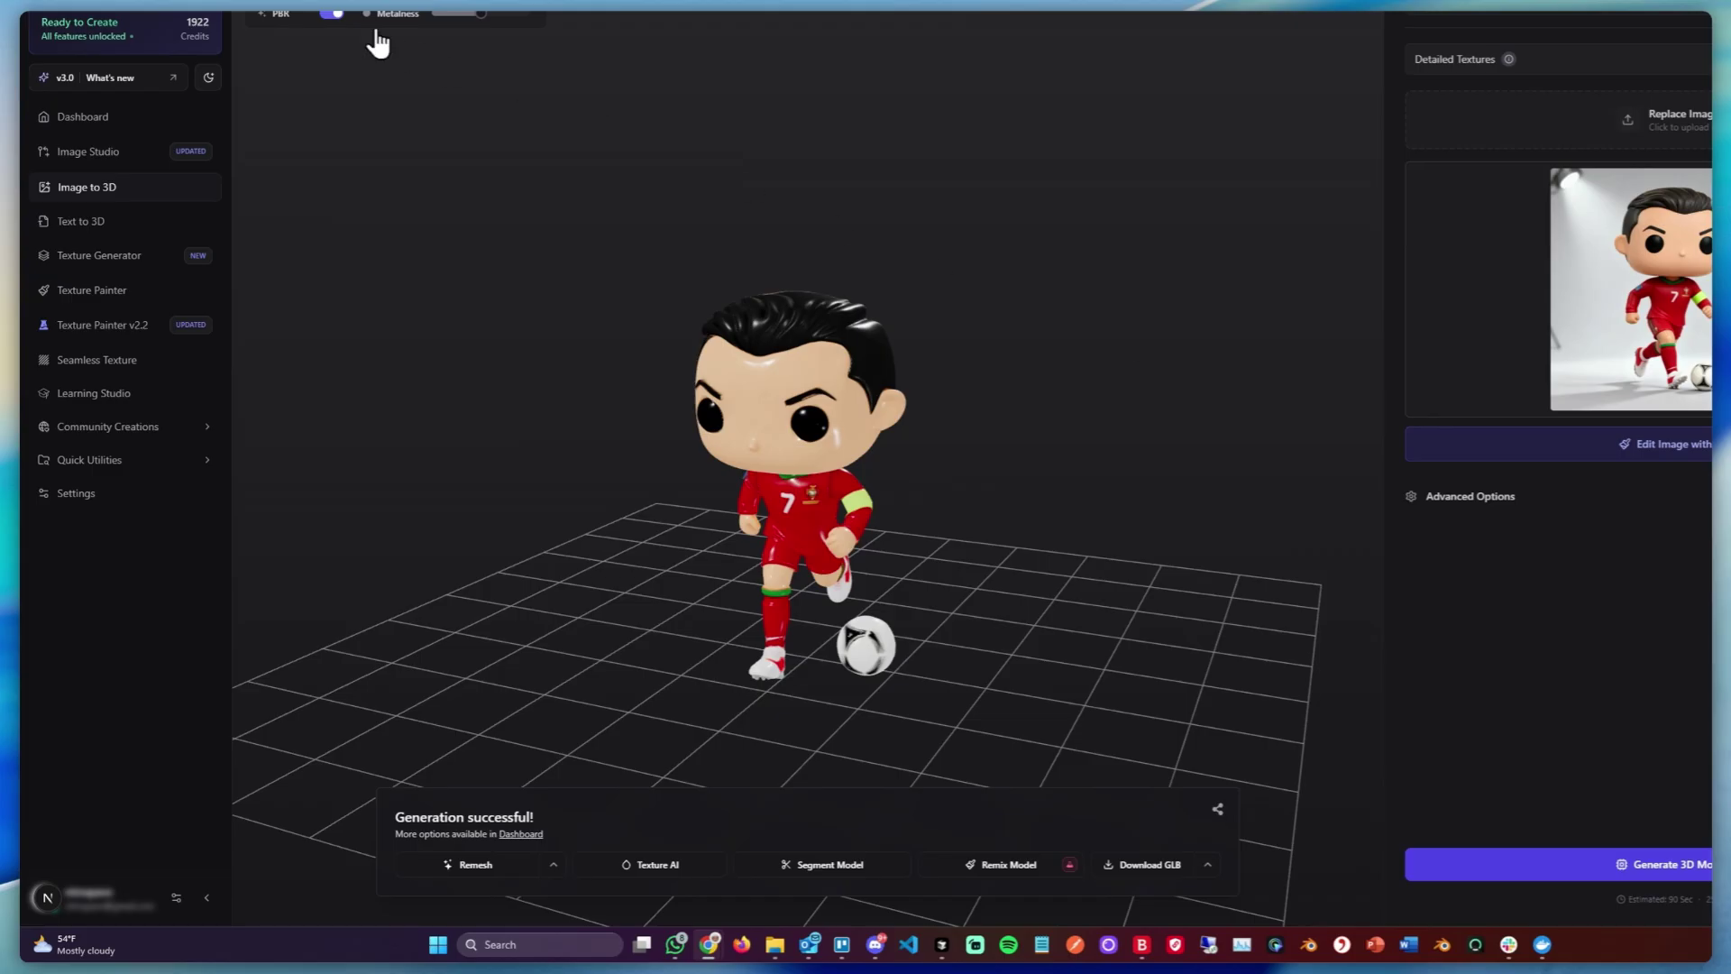
{"action": "left_click", "coordinate": [330, 13]}
{"action": "left_click_drag", "start_coordinate": [586, 225], "coordinate": [684, 232]}
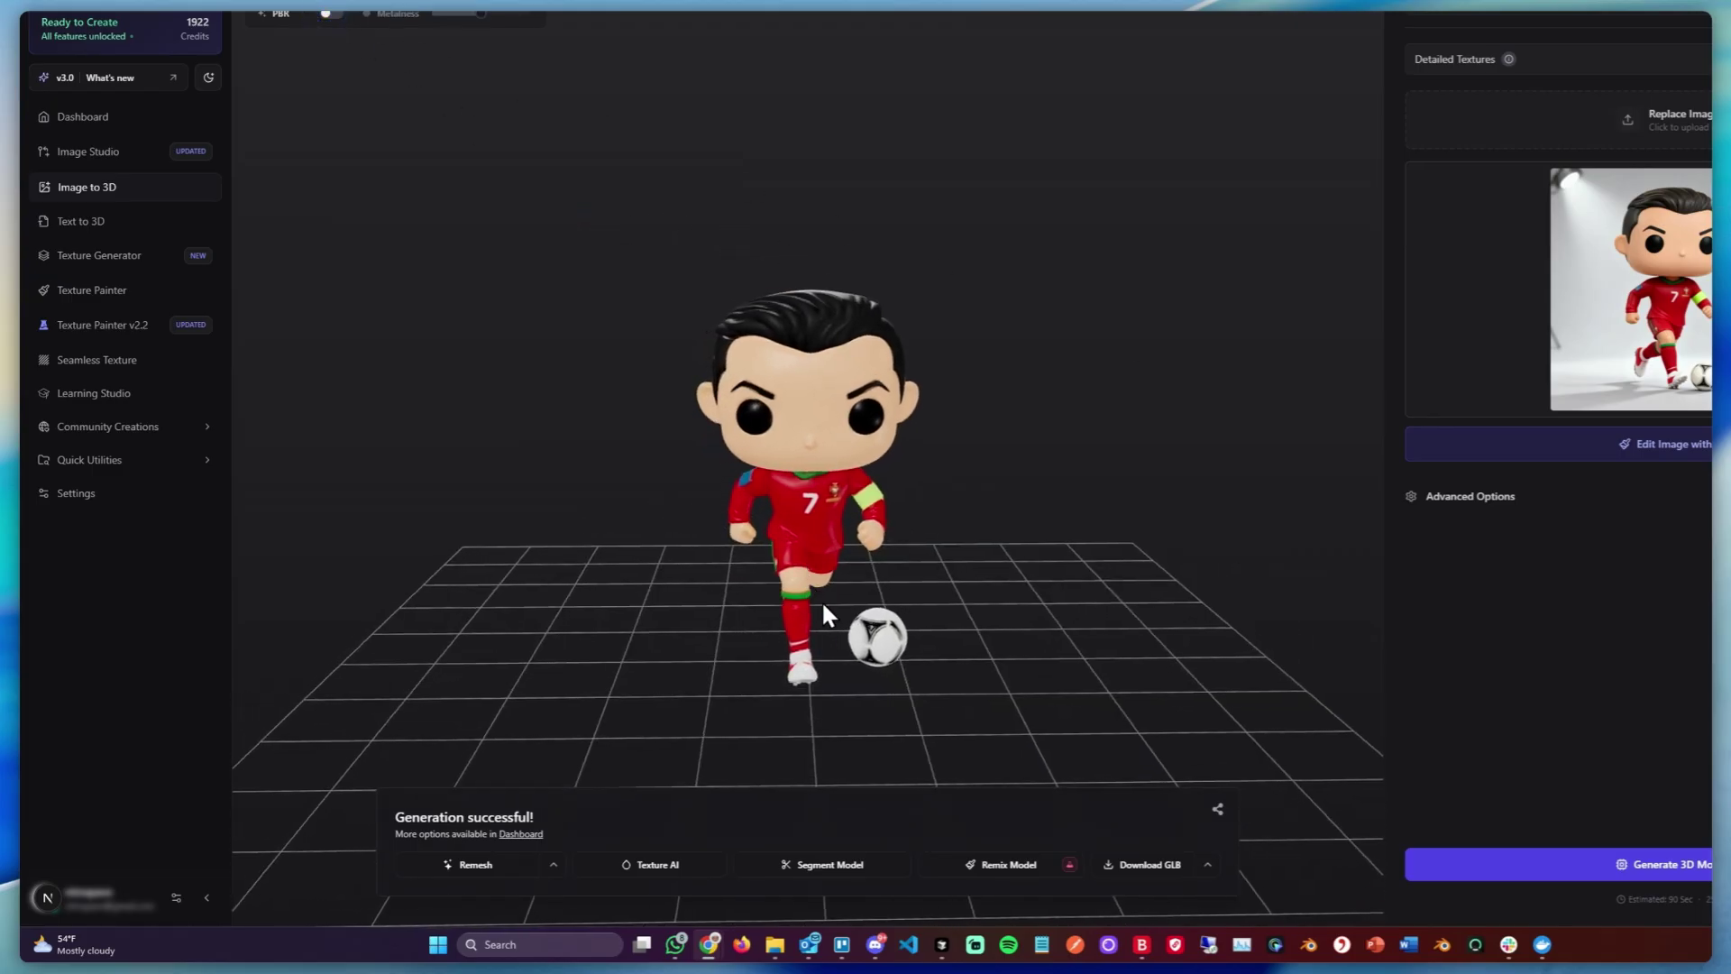
{"action": "left_click_drag", "start_coordinate": [845, 560], "coordinate": [766, 431]}
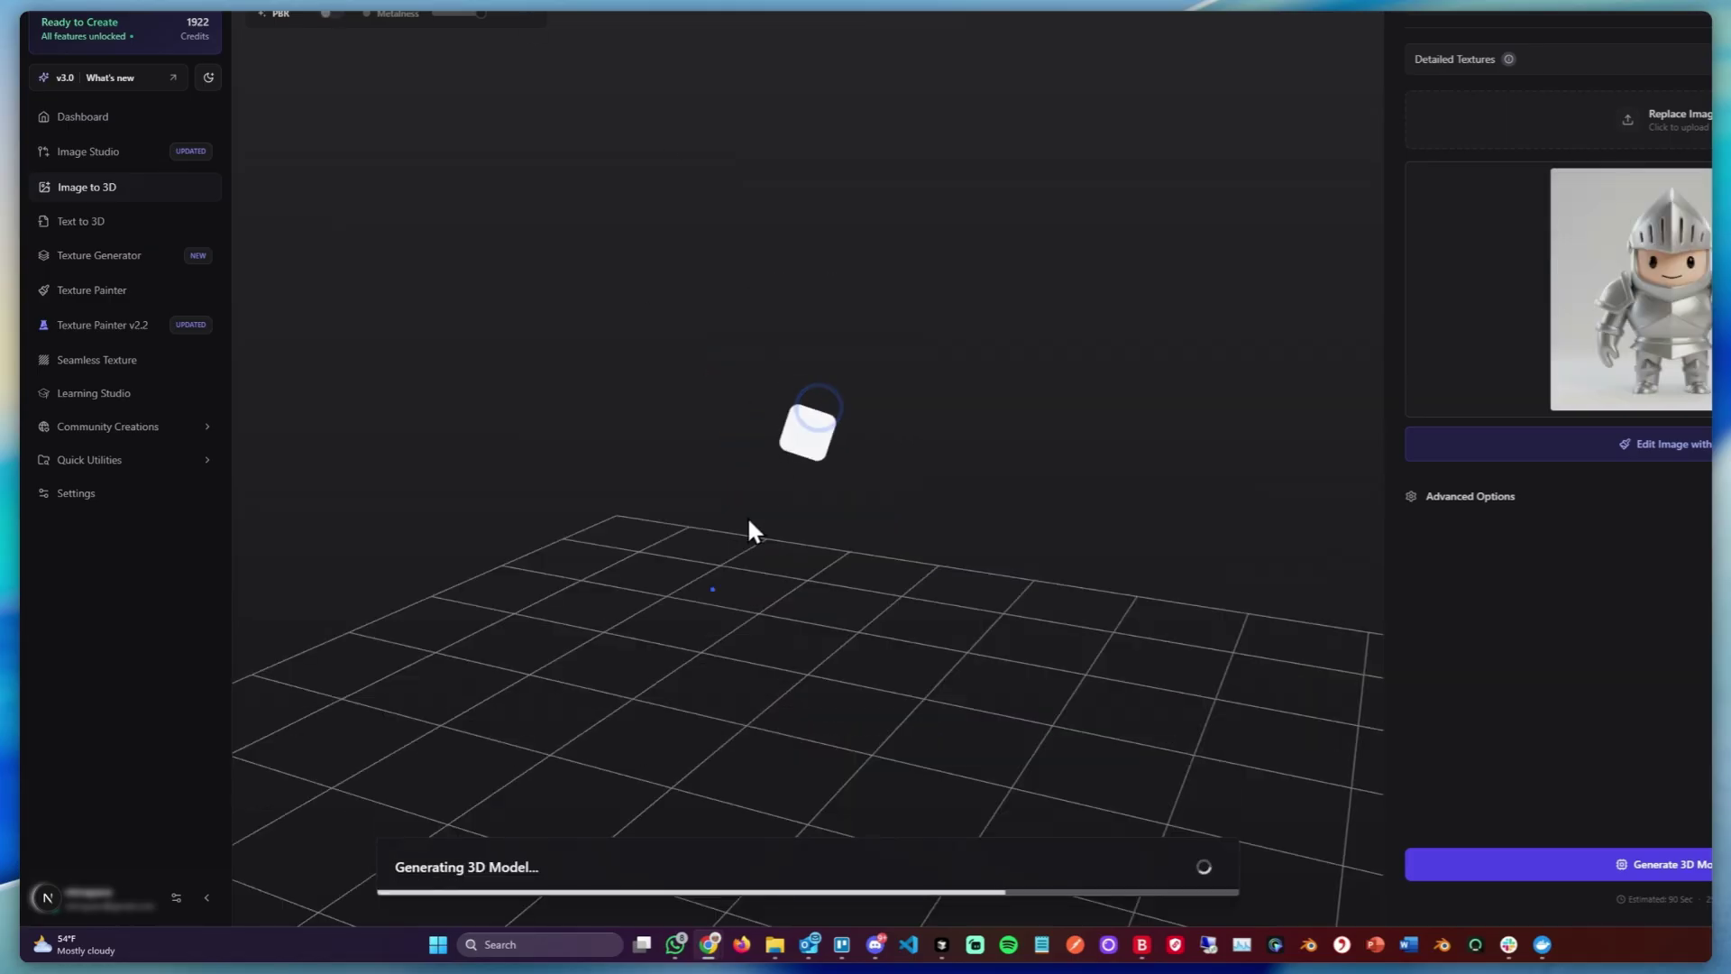
- Orbit the finished chibi knight model and reveal its extra download formats
{"action": "left_click_drag", "start_coordinate": [714, 595], "coordinate": [777, 668]}
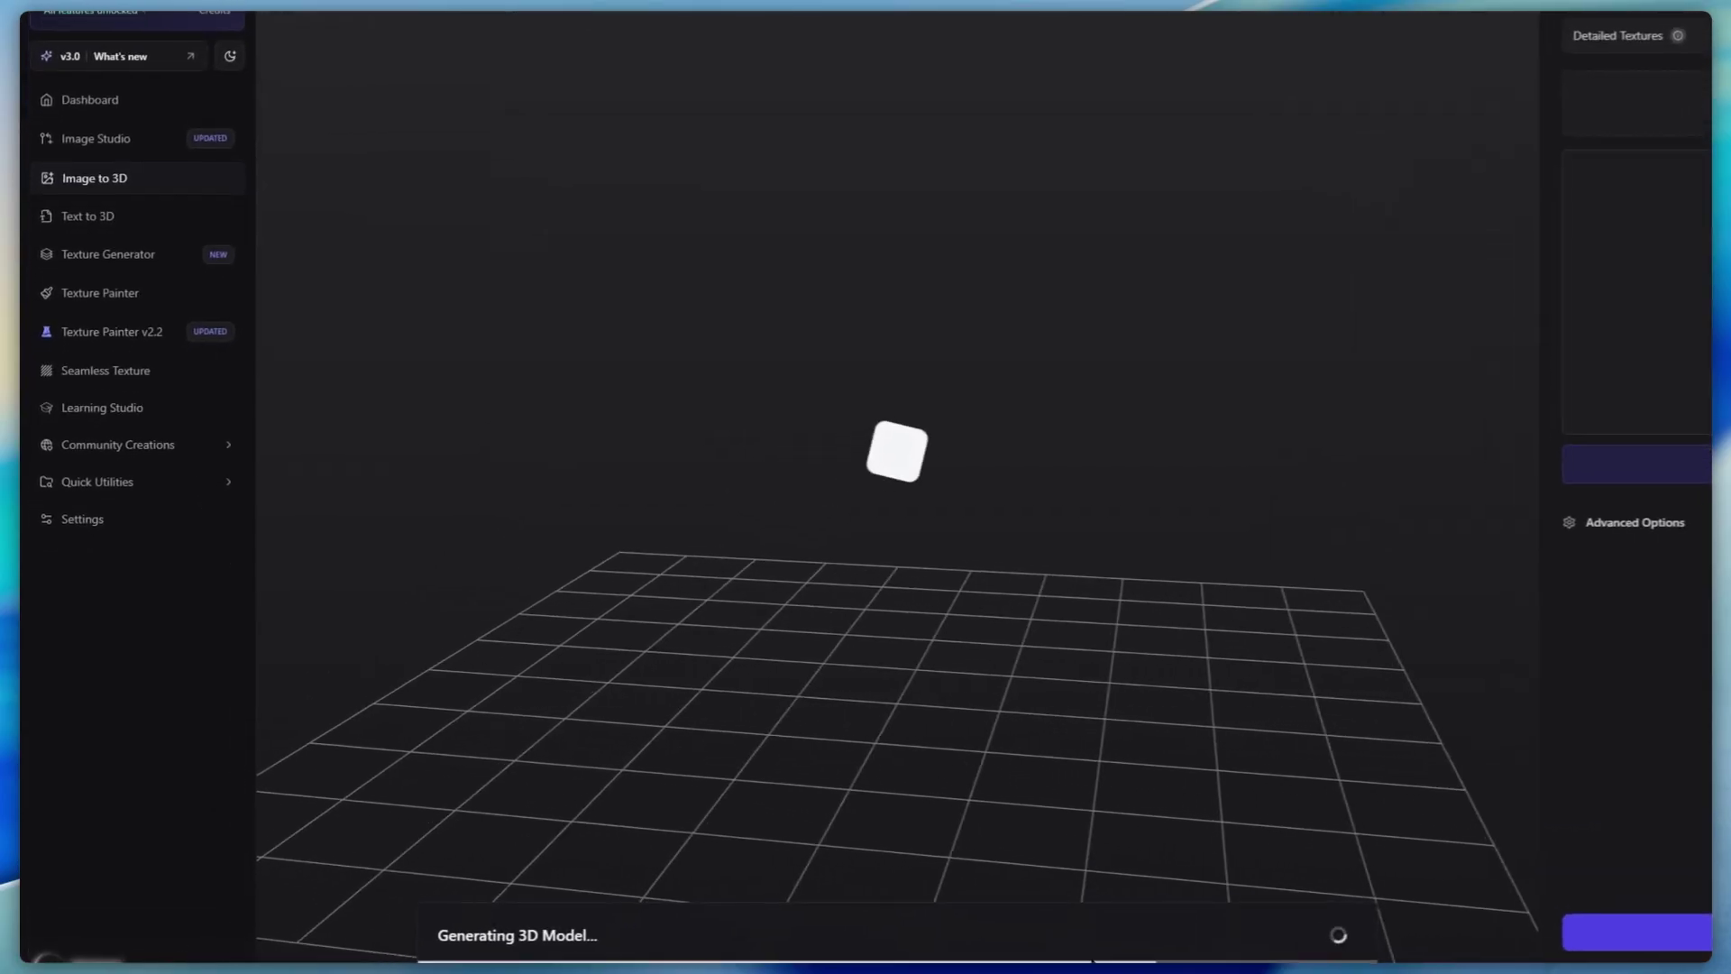
{"action": "left_click_drag", "start_coordinate": [1170, 286], "coordinate": [992, 409]}
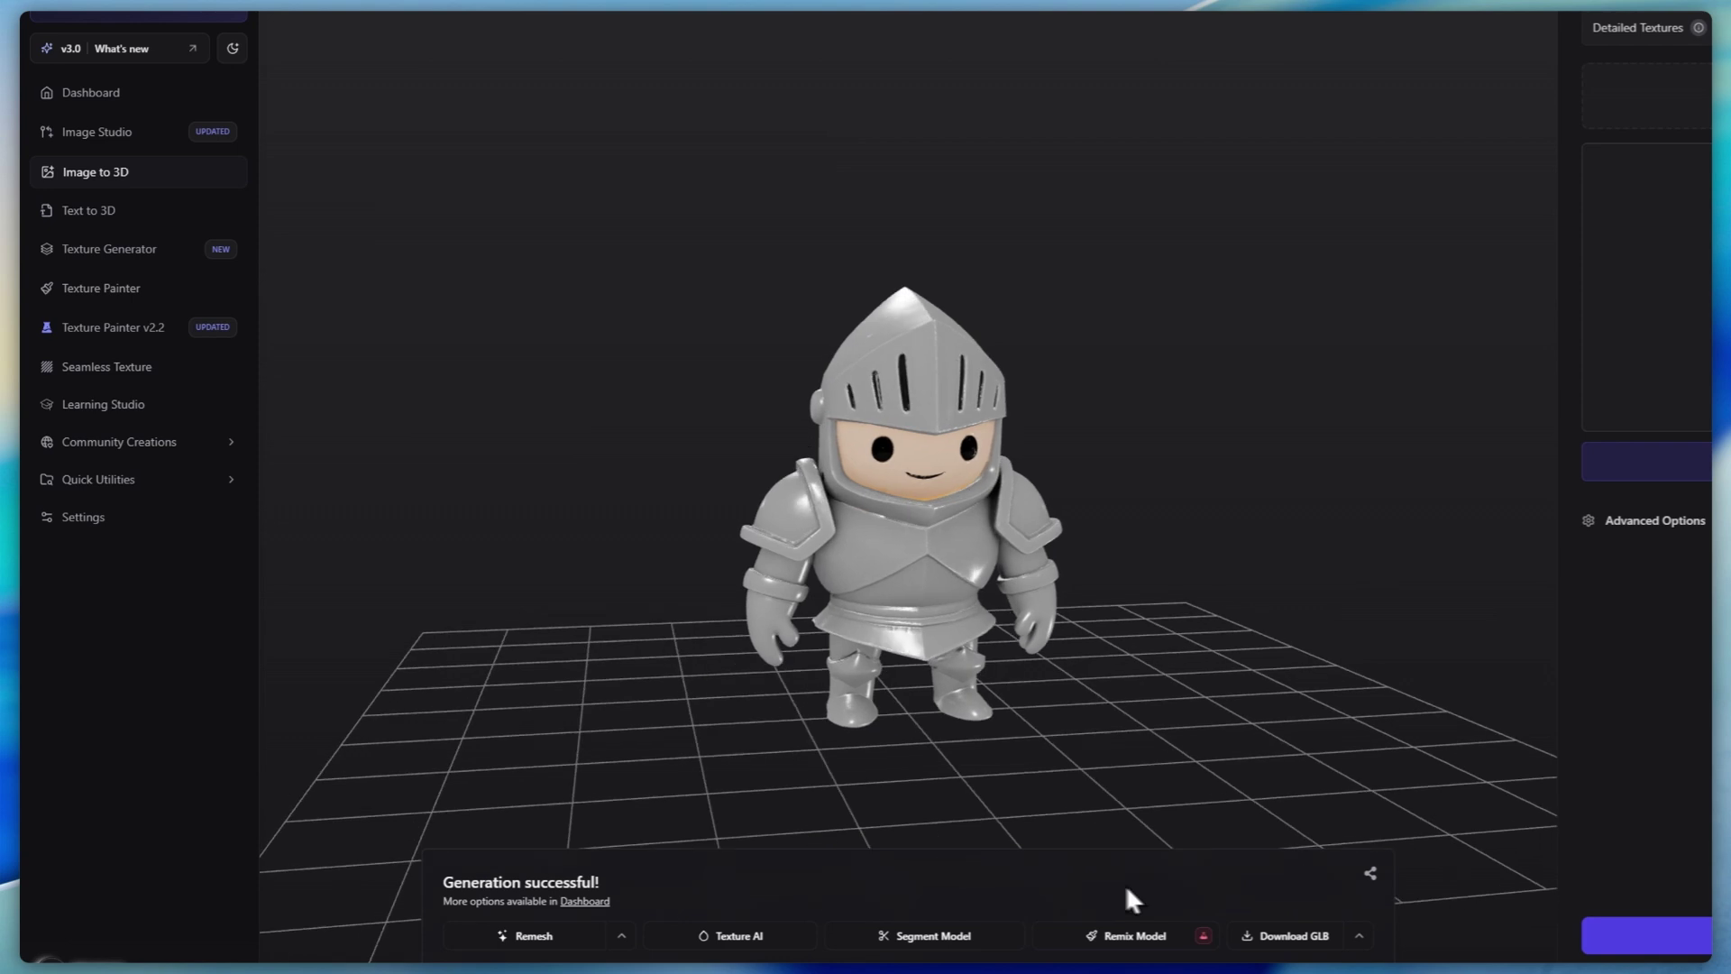
{"action": "left_click", "coordinate": [1359, 936]}
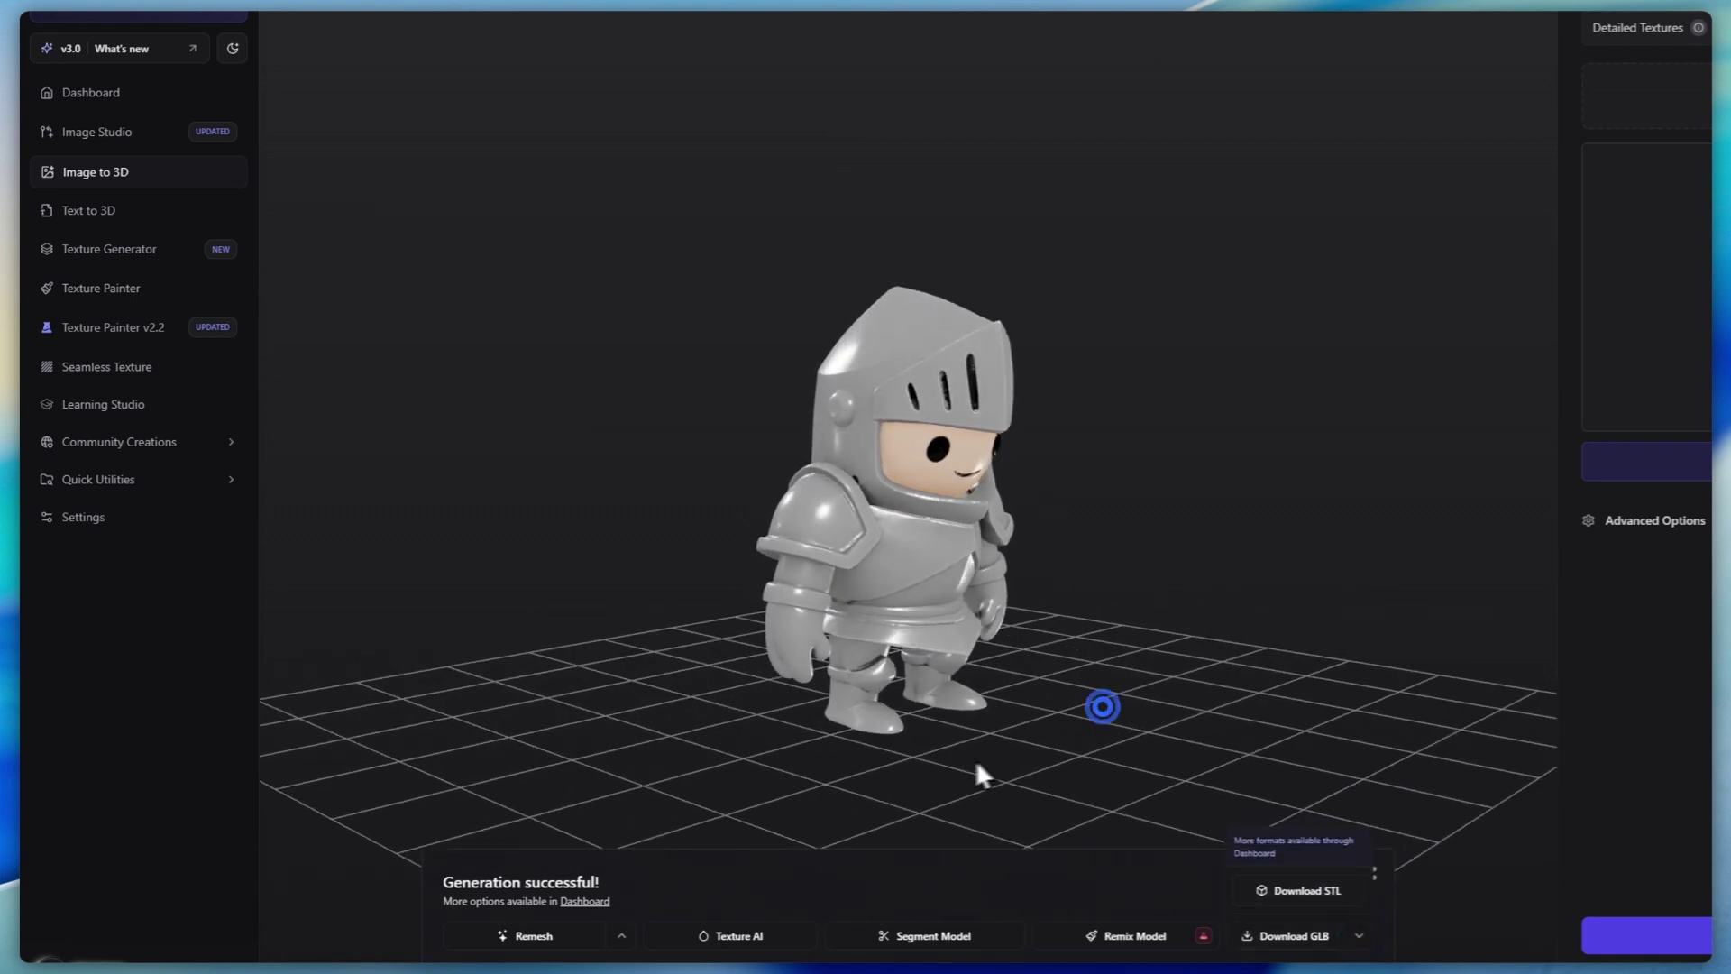
- Inspect the knight from floor level again, then go to Image Studio's tool gallery
{"action": "left_click", "coordinate": [506, 181]}
{"action": "left_click_drag", "start_coordinate": [879, 300], "coordinate": [847, 451]}
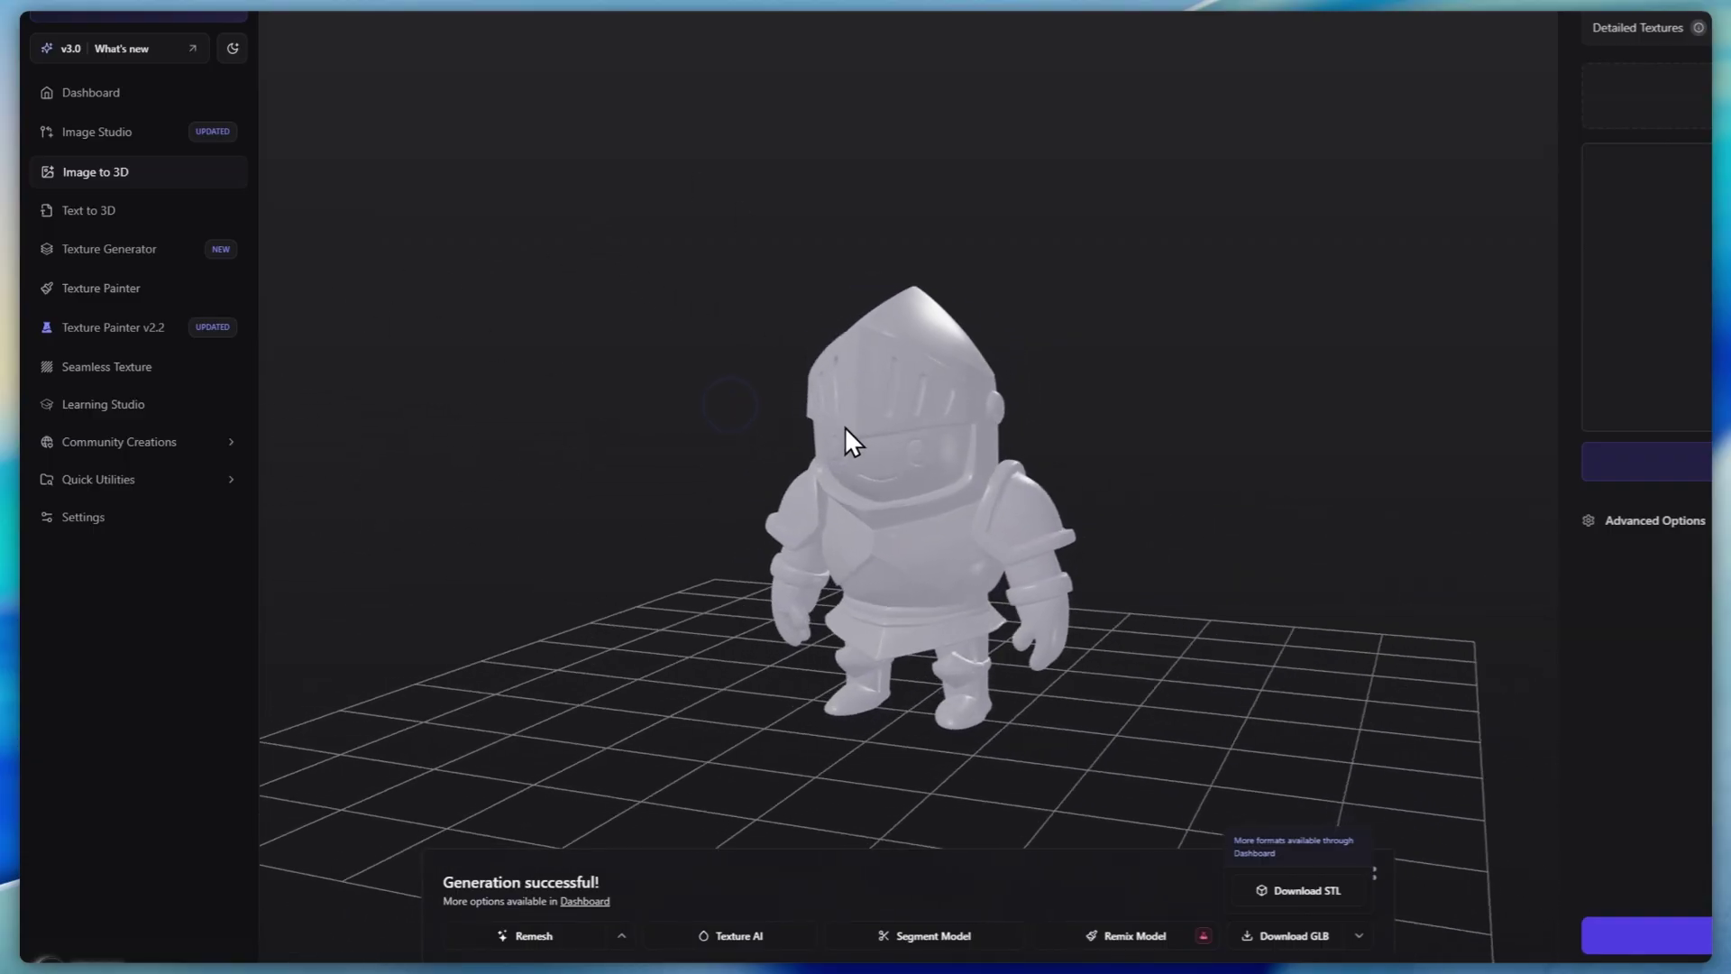
{"action": "left_click", "coordinate": [705, 451]}
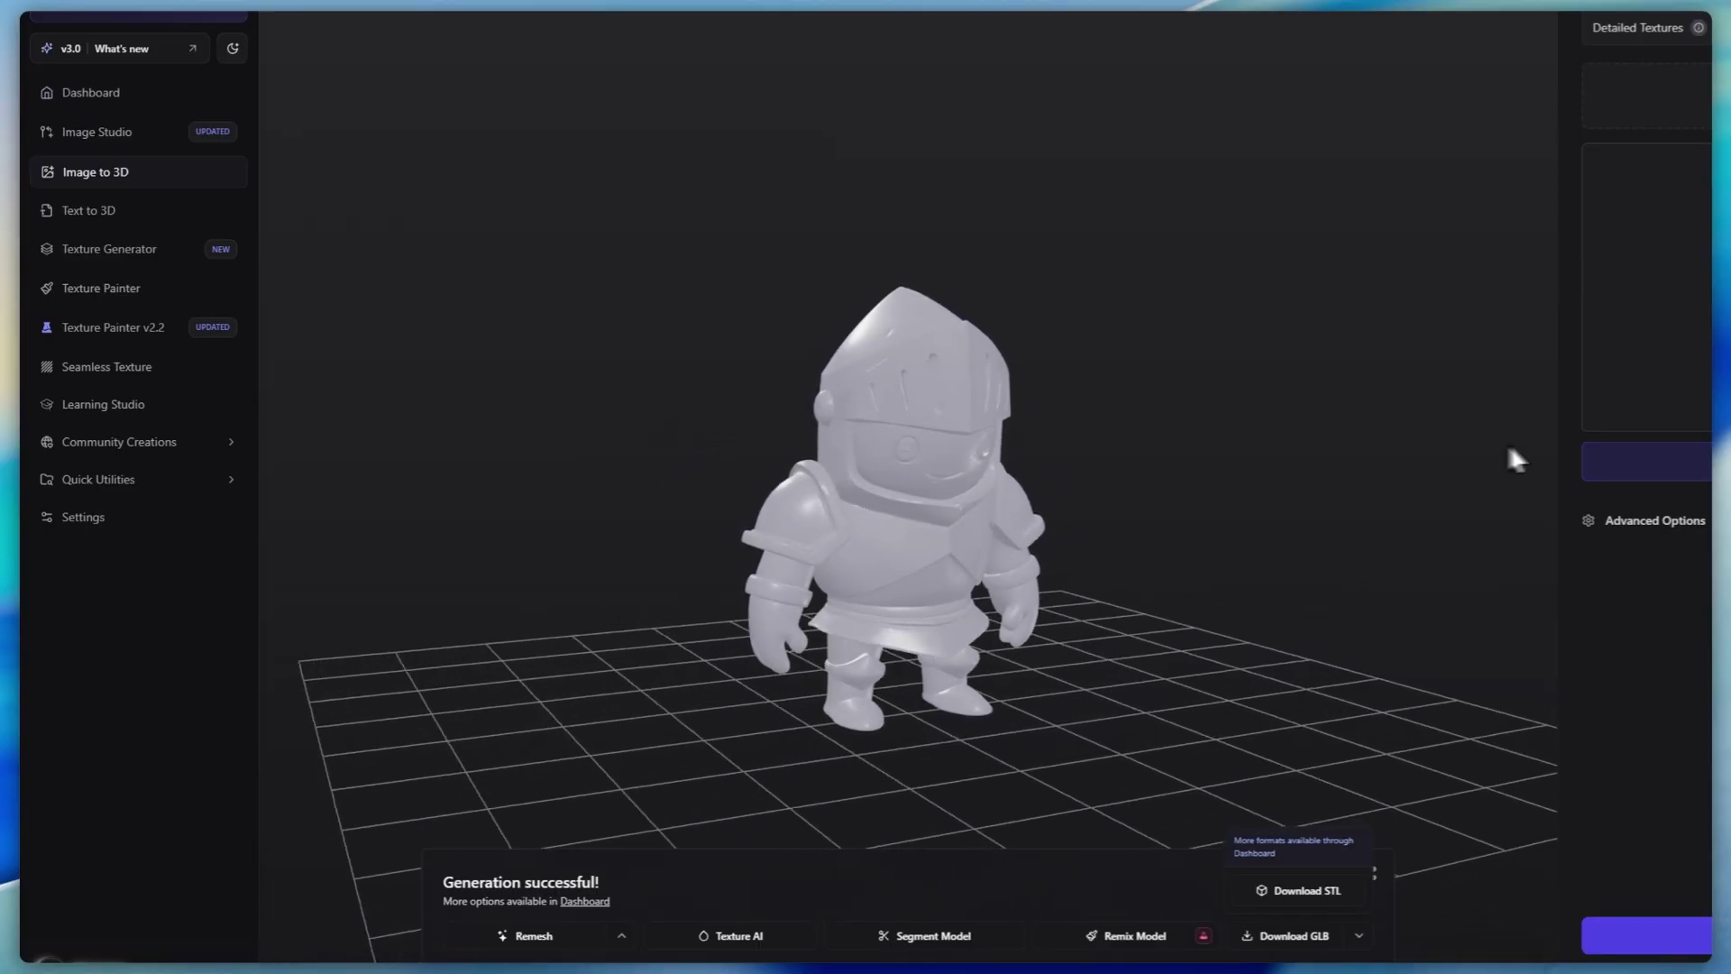
{"action": "left_click", "coordinate": [186, 135]}
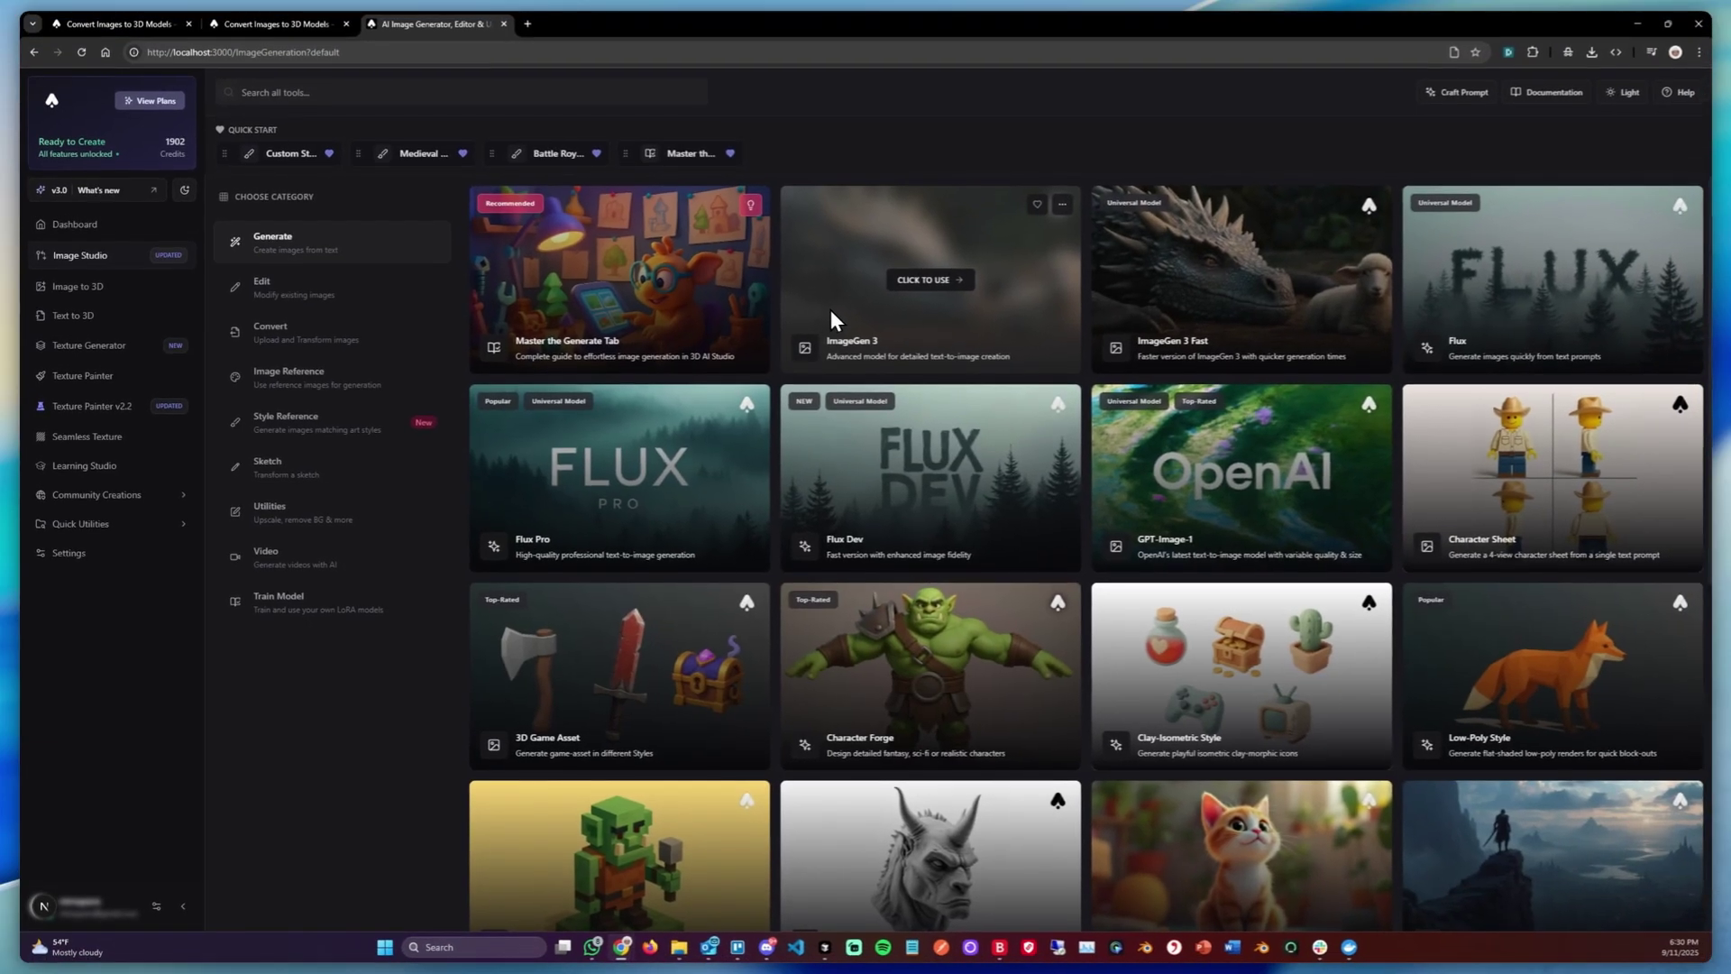
{"action": "scroll", "coordinate": [853, 342], "scroll_direction": "down", "scroll_amount": 2}
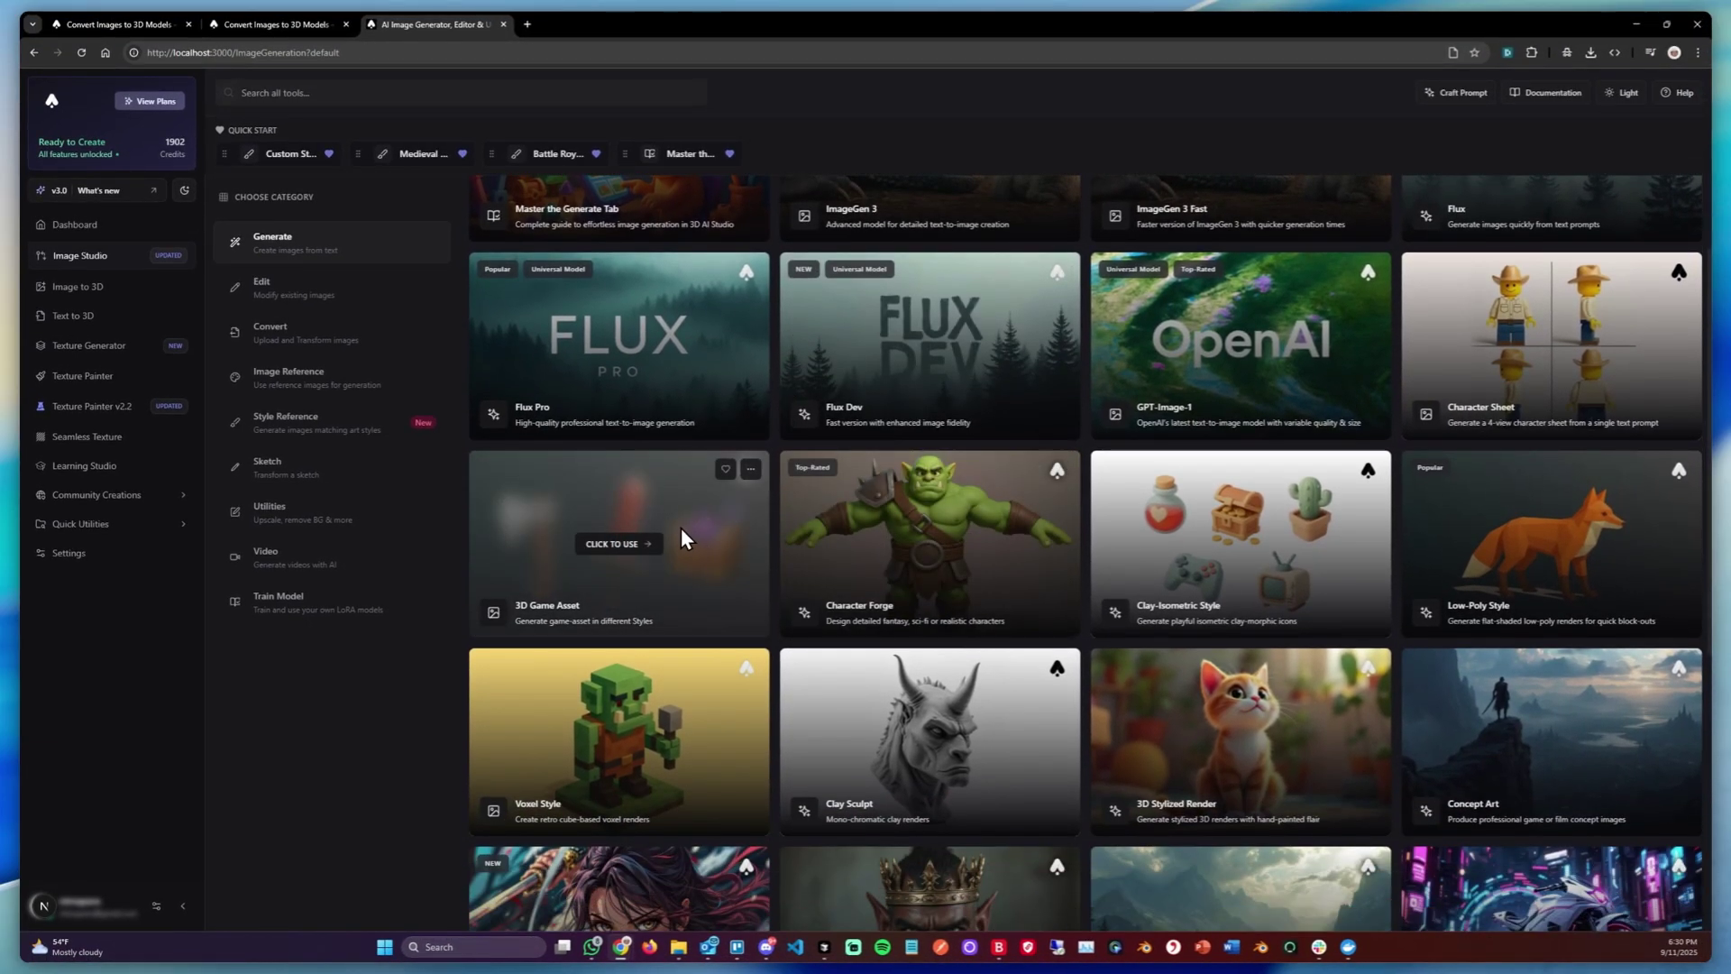
{"action": "scroll", "coordinate": [1088, 525], "scroll_direction": "down", "scroll_amount": 2}
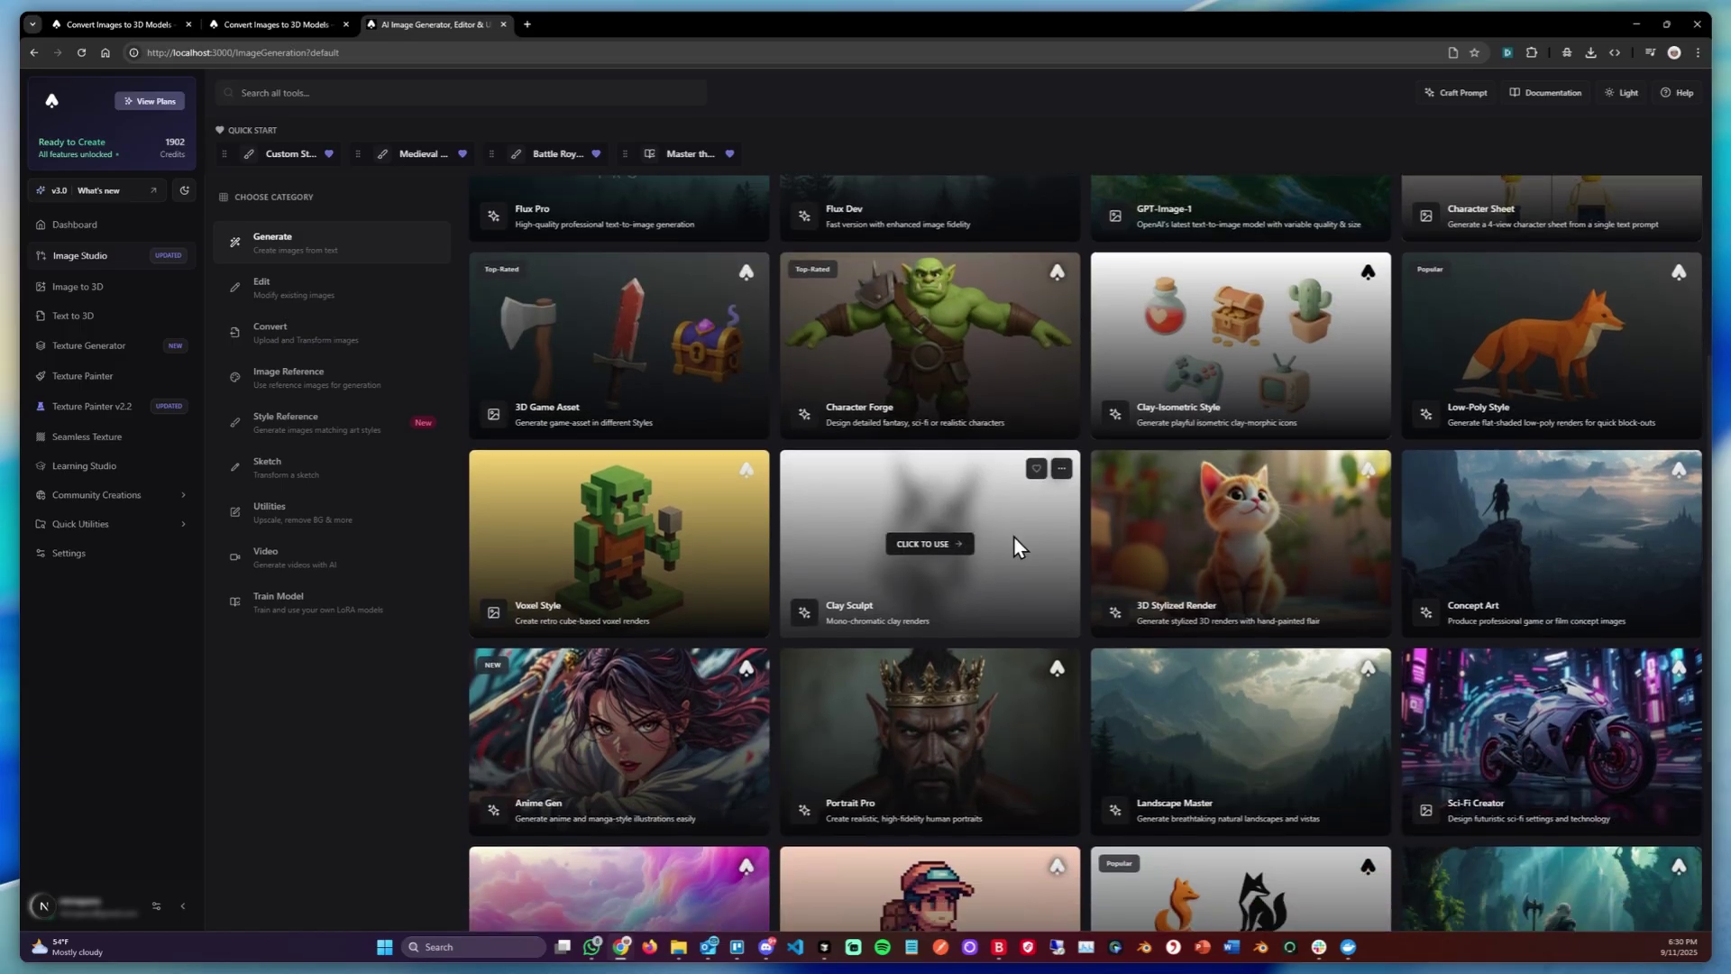
{"action": "scroll", "coordinate": [1028, 527], "scroll_direction": "down", "scroll_amount": 3}
{"action": "scroll", "coordinate": [1028, 514], "scroll_direction": "up", "scroll_amount": 5}
{"action": "scroll", "coordinate": [1026, 510], "scroll_direction": "up", "scroll_amount": 1}
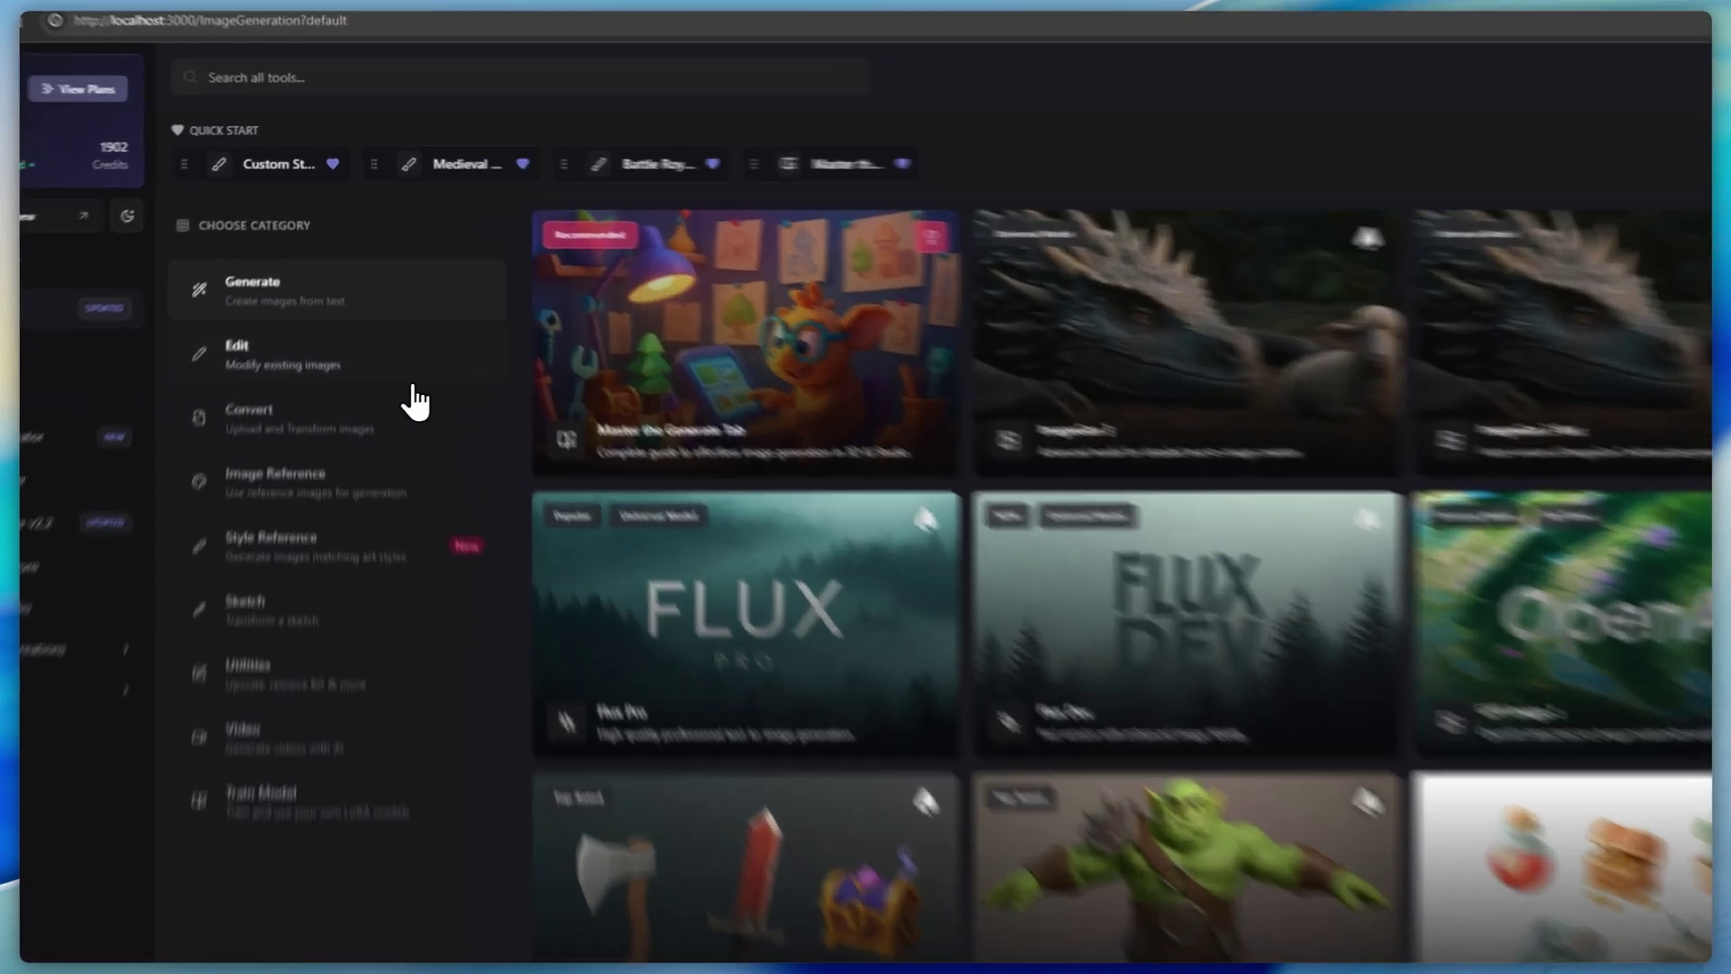
- Browse Image Studio's Edit and Convert tools, ending on Style Reference's Custom, Medieval and Battle Royale styles
{"action": "left_click", "coordinate": [372, 294]}
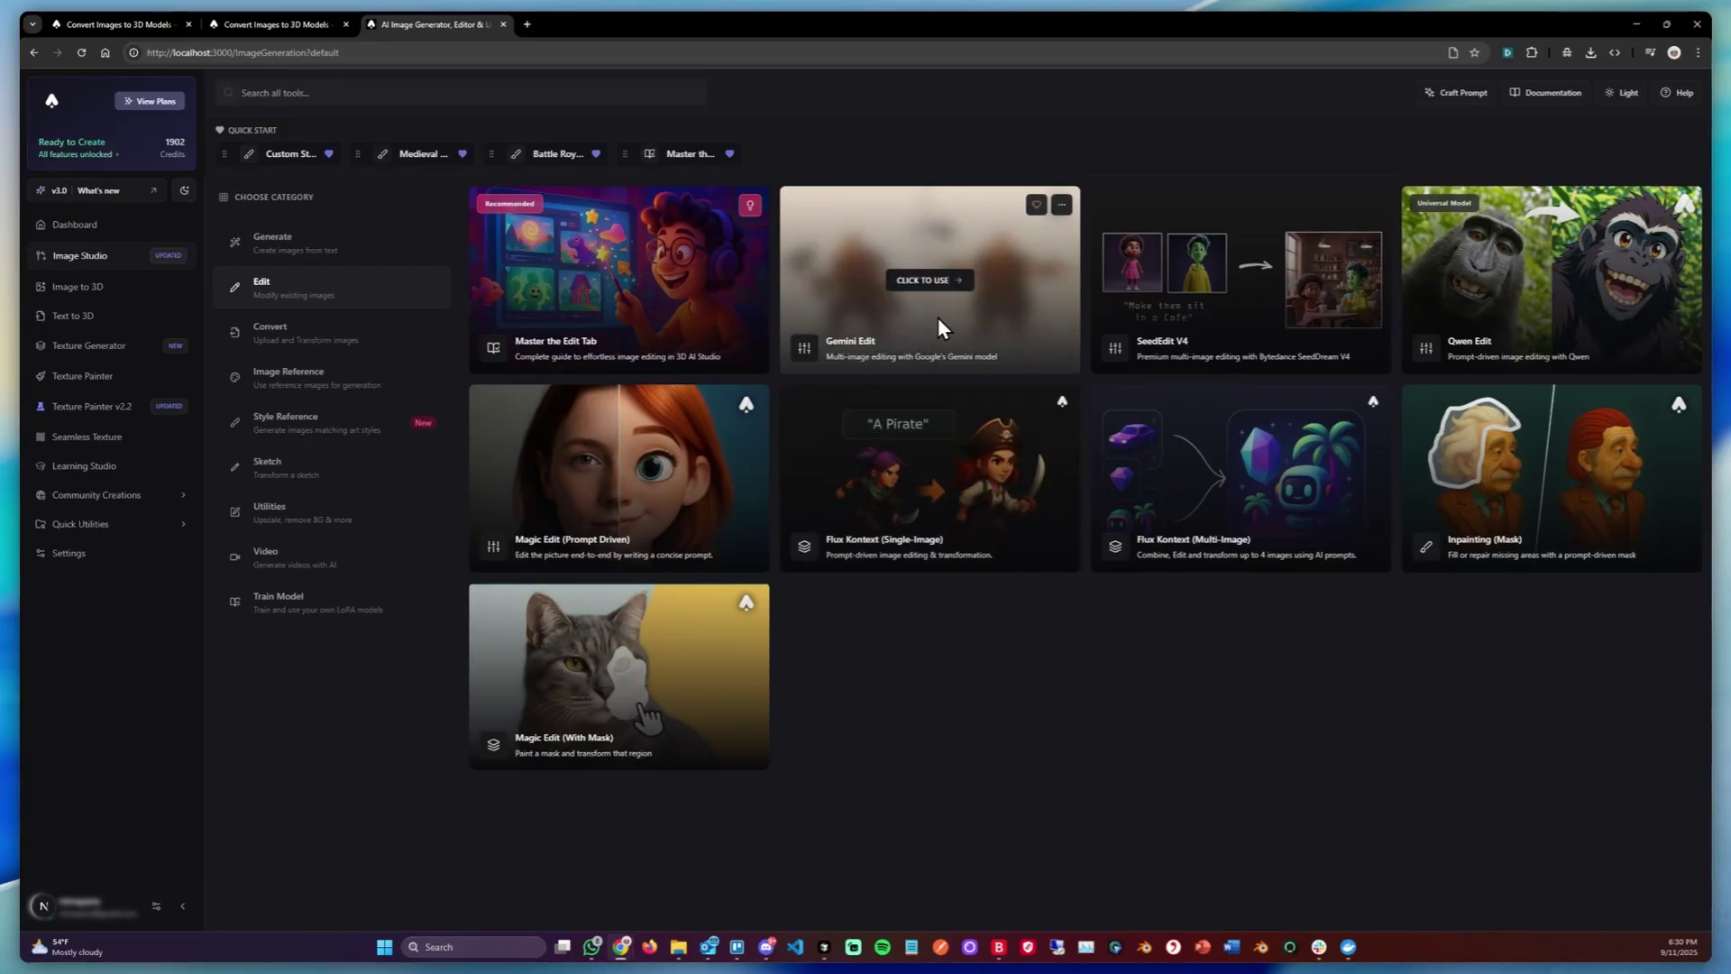
{"action": "left_click", "coordinate": [344, 340]}
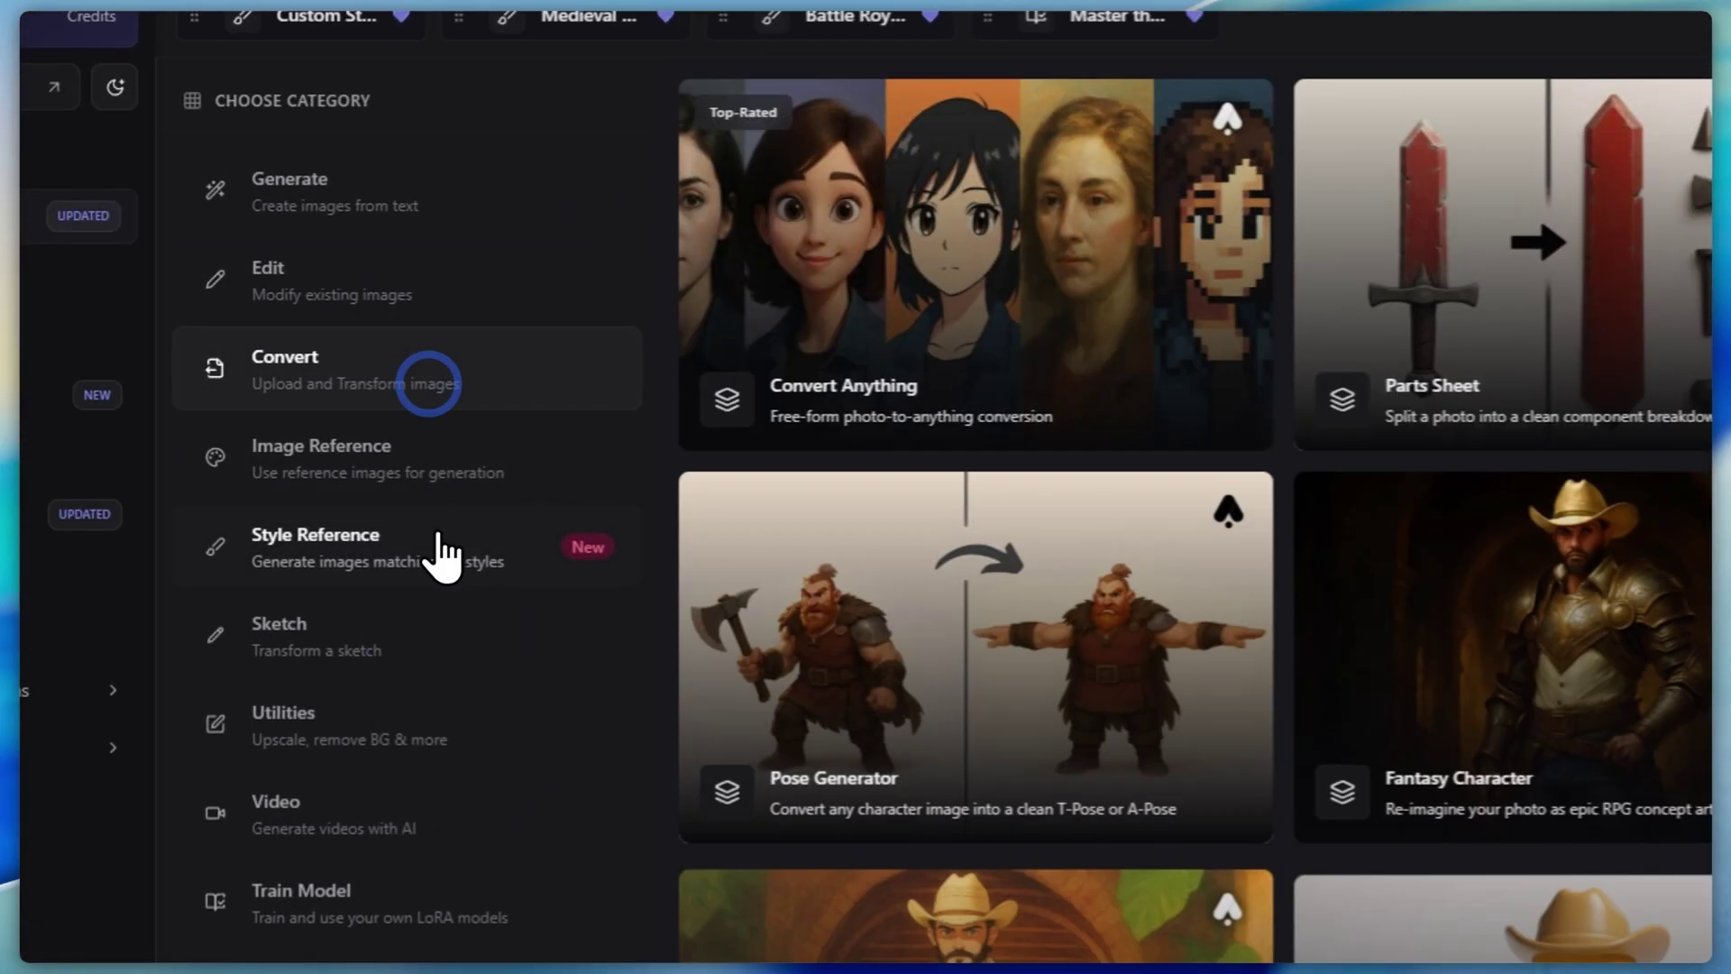
{"action": "left_click", "coordinate": [440, 548]}
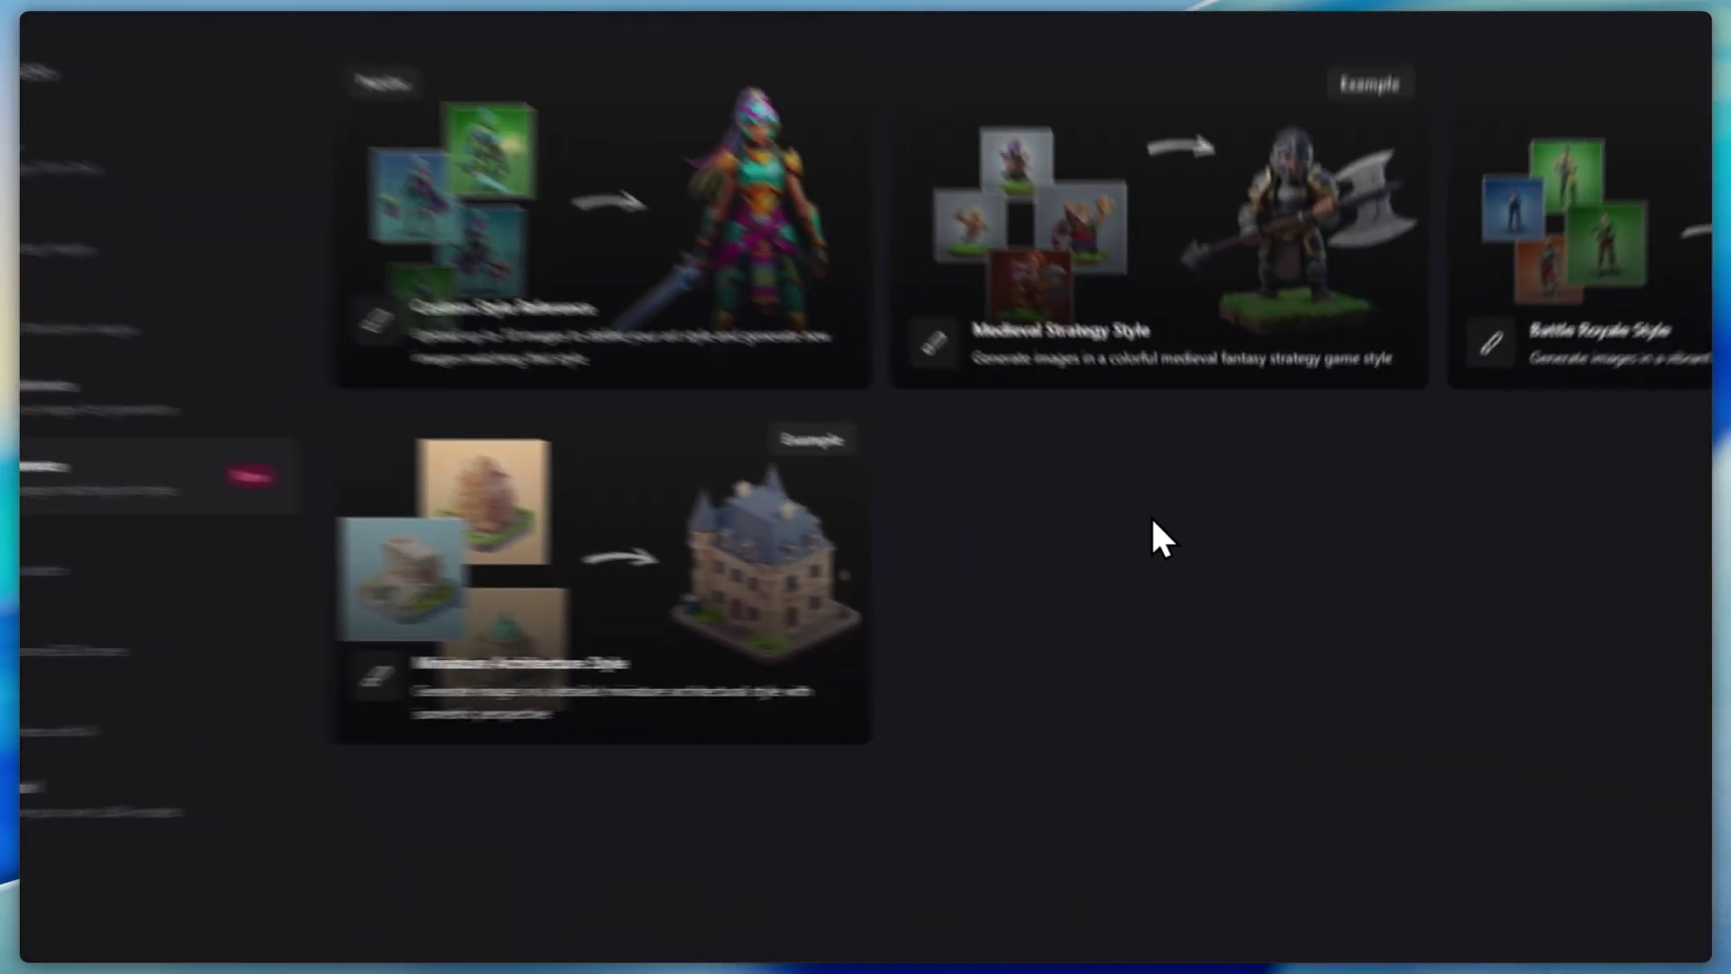